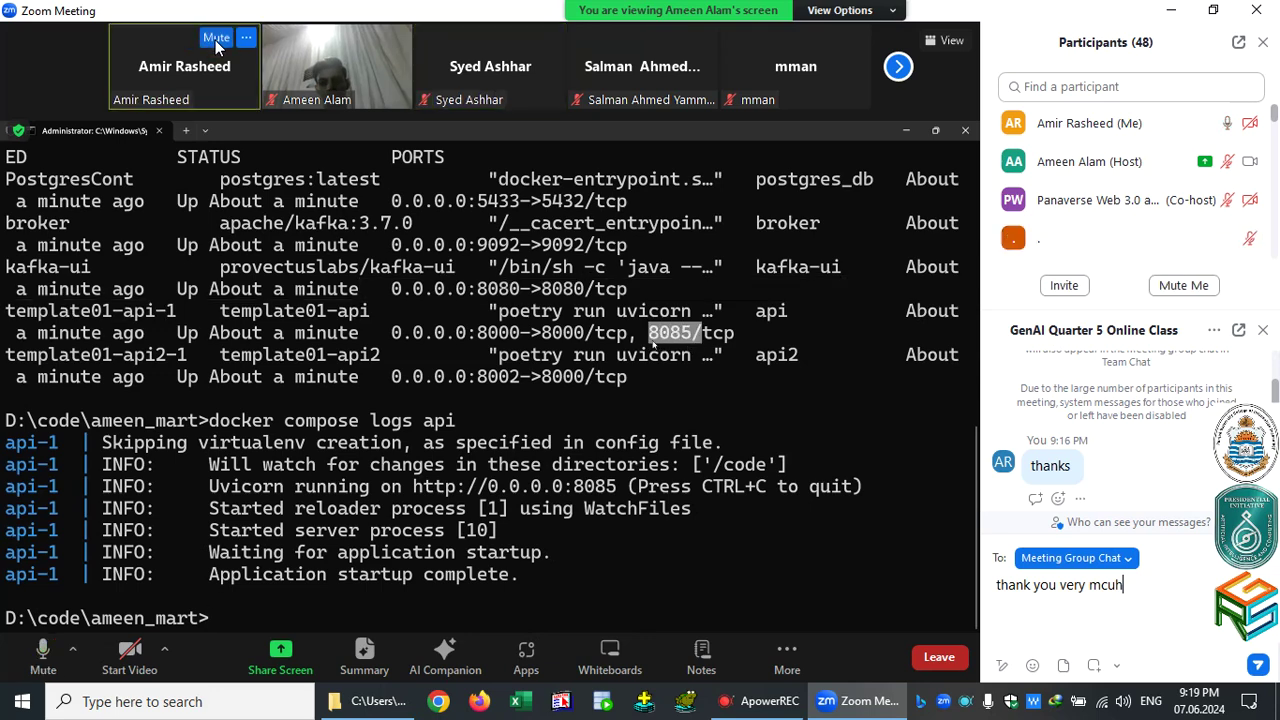
# Mute the microphone, then correct the draft chat message to "thank you very much" plus the participant's first name and send it to everyone.
pyautogui.click(216, 40)
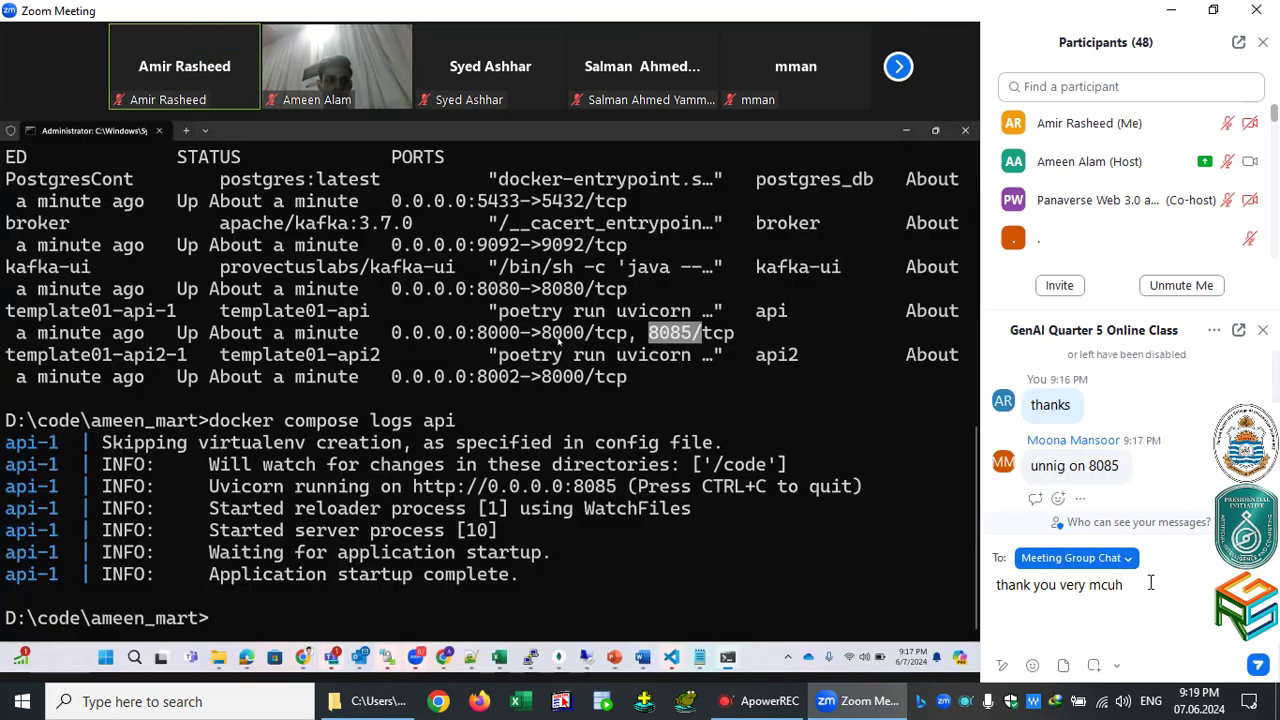
pyautogui.click(1150, 584)
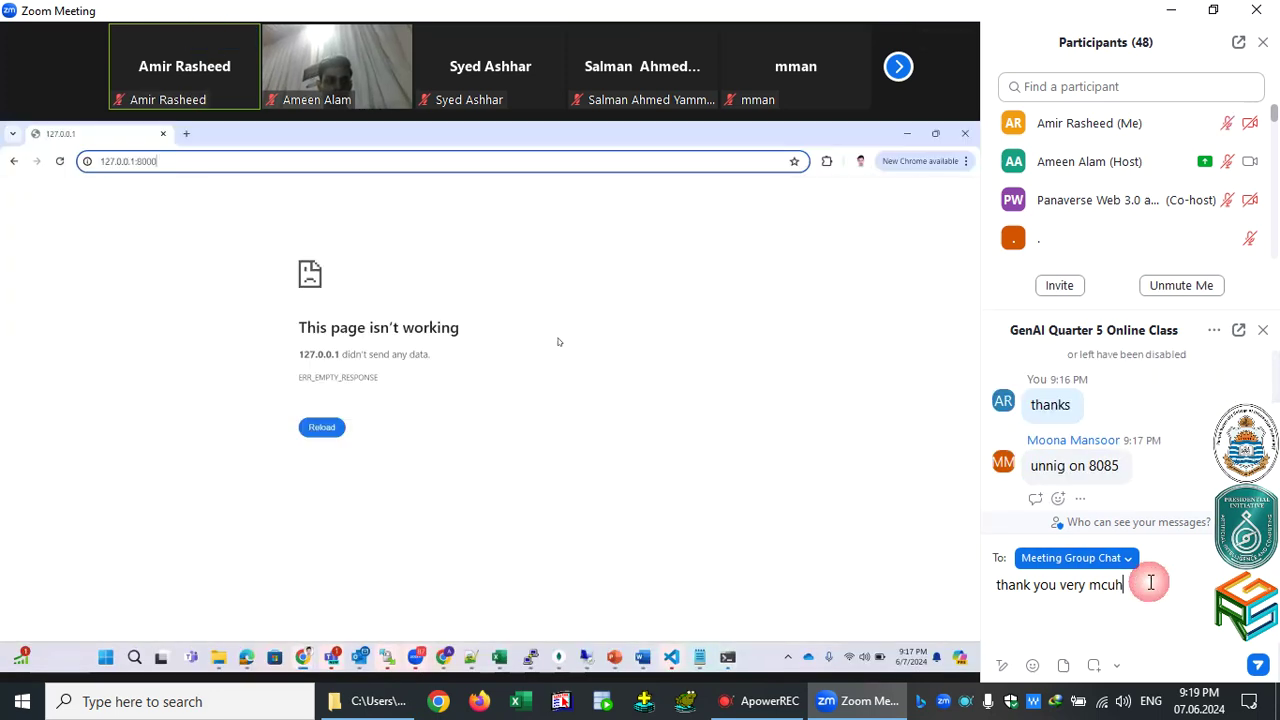
pyautogui.press('BackSpace')
pyautogui.press('BackSpace')
pyautogui.press('BackSpace')
pyautogui.write('uch')
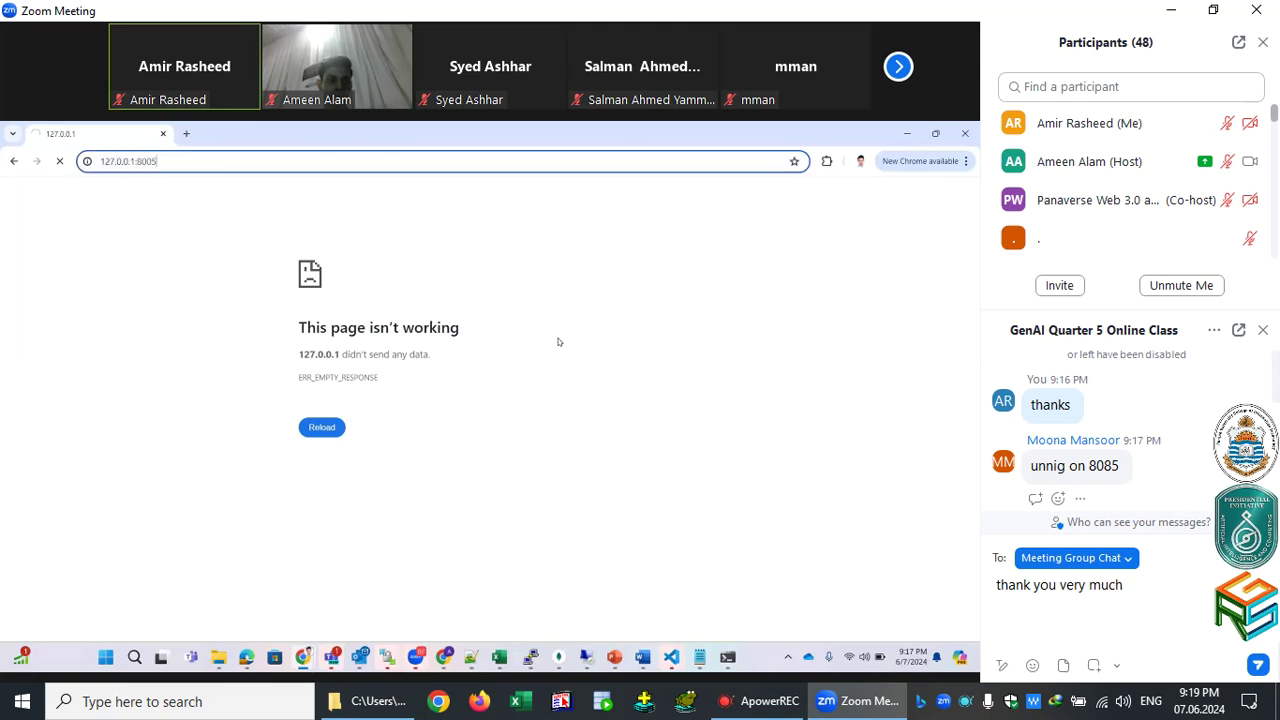
pyautogui.write(' Ashar')
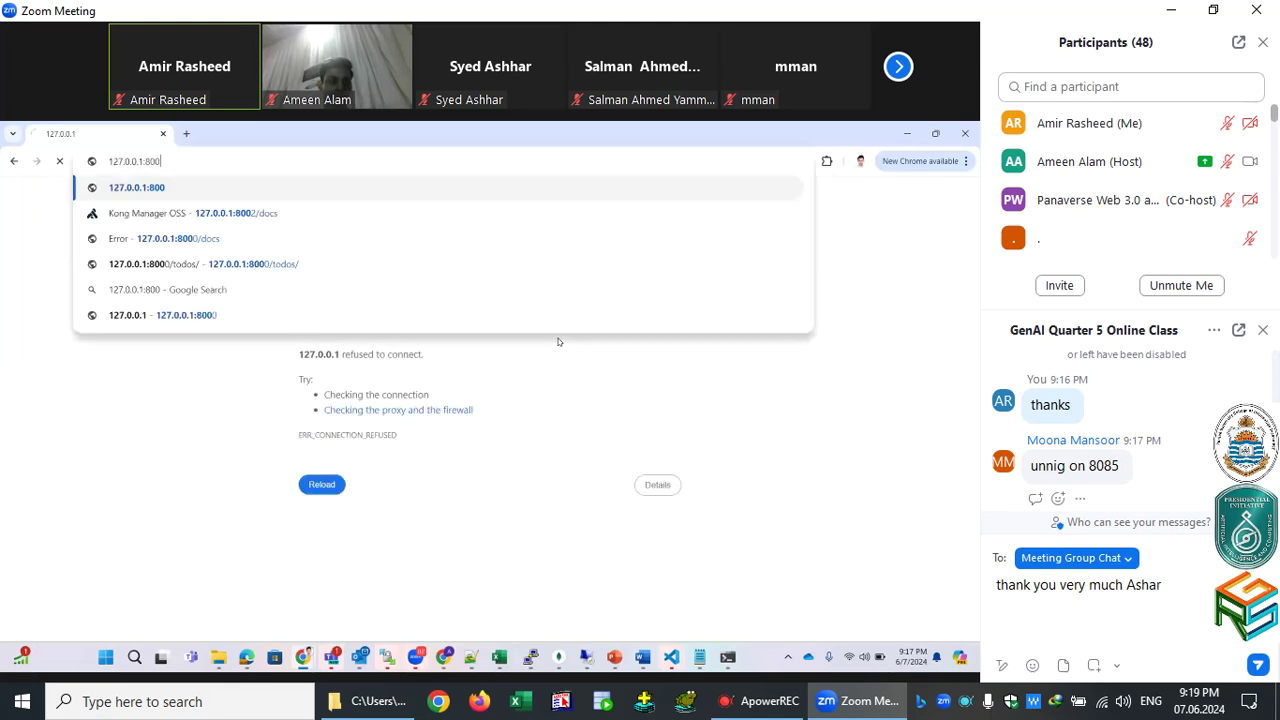
pyautogui.press('Return')
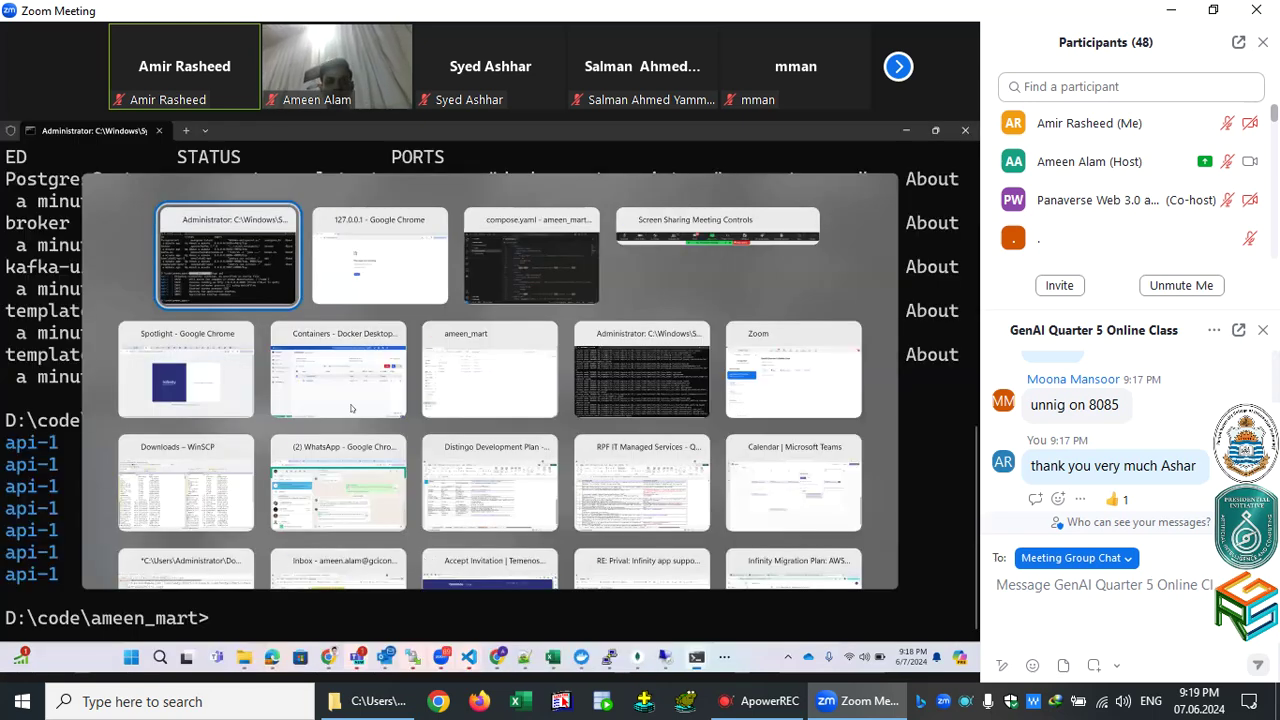
# Send the messages "no voice" and "thanks bro" to the meeting group chat.
pyautogui.write('no voice')
pyautogui.press('Return')
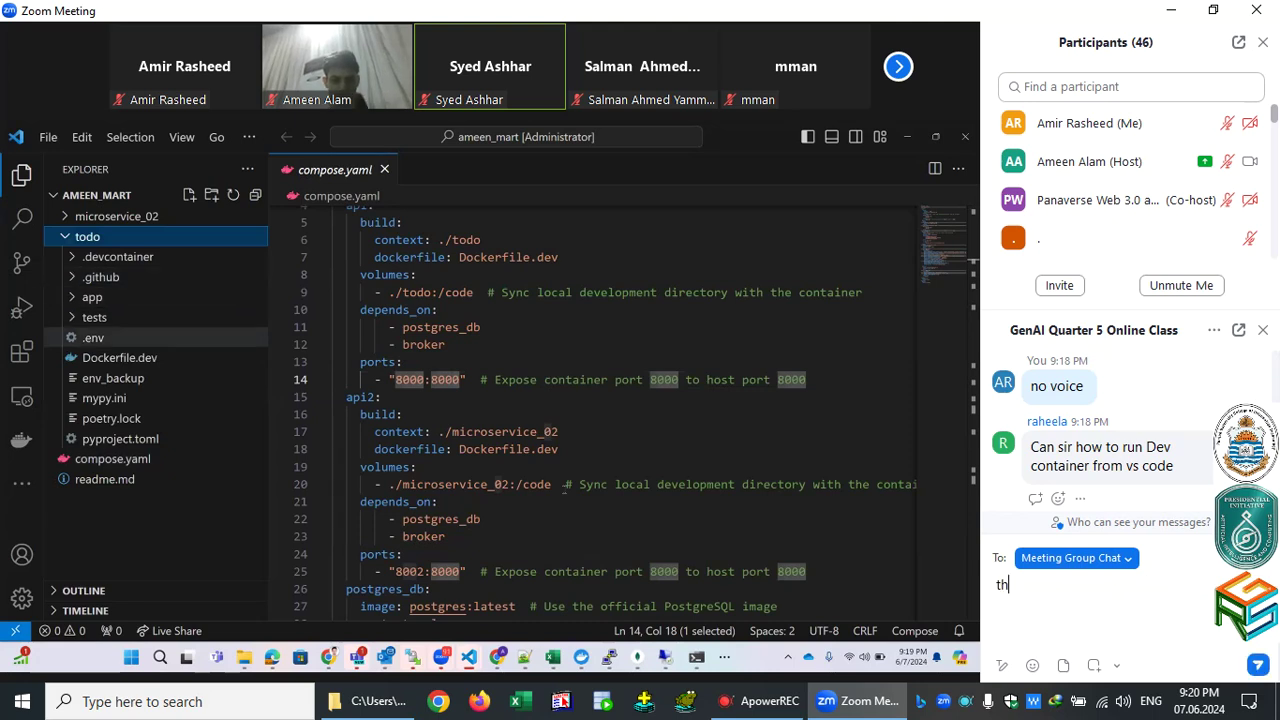
pyautogui.write('thna')
pyautogui.press('BackSpace')
pyautogui.press('BackSpace')
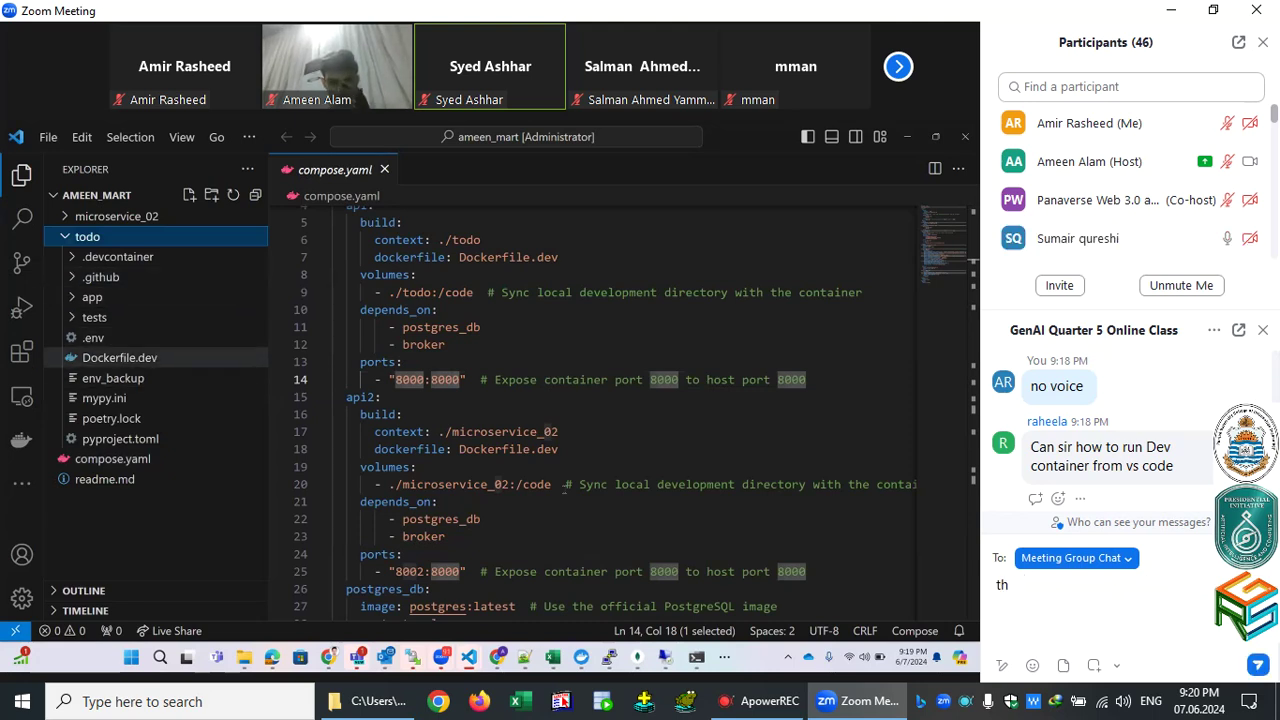
pyautogui.write('ank')
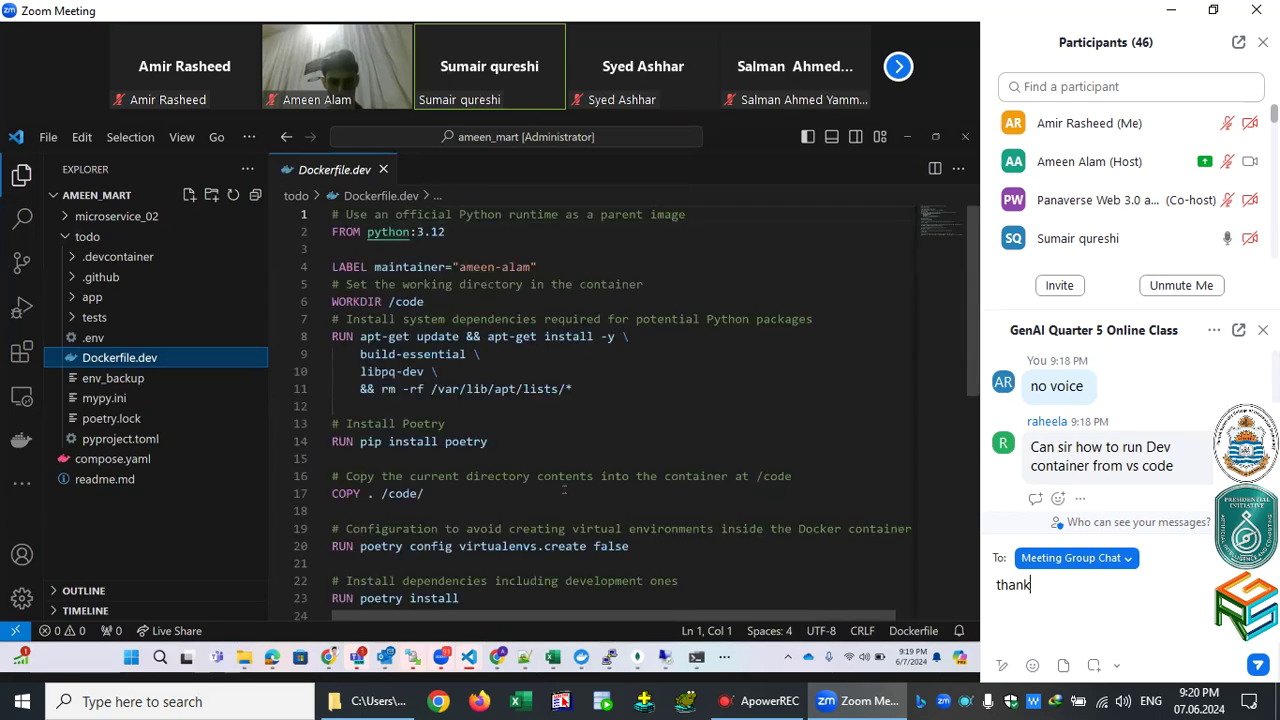
pyautogui.write('s bro')
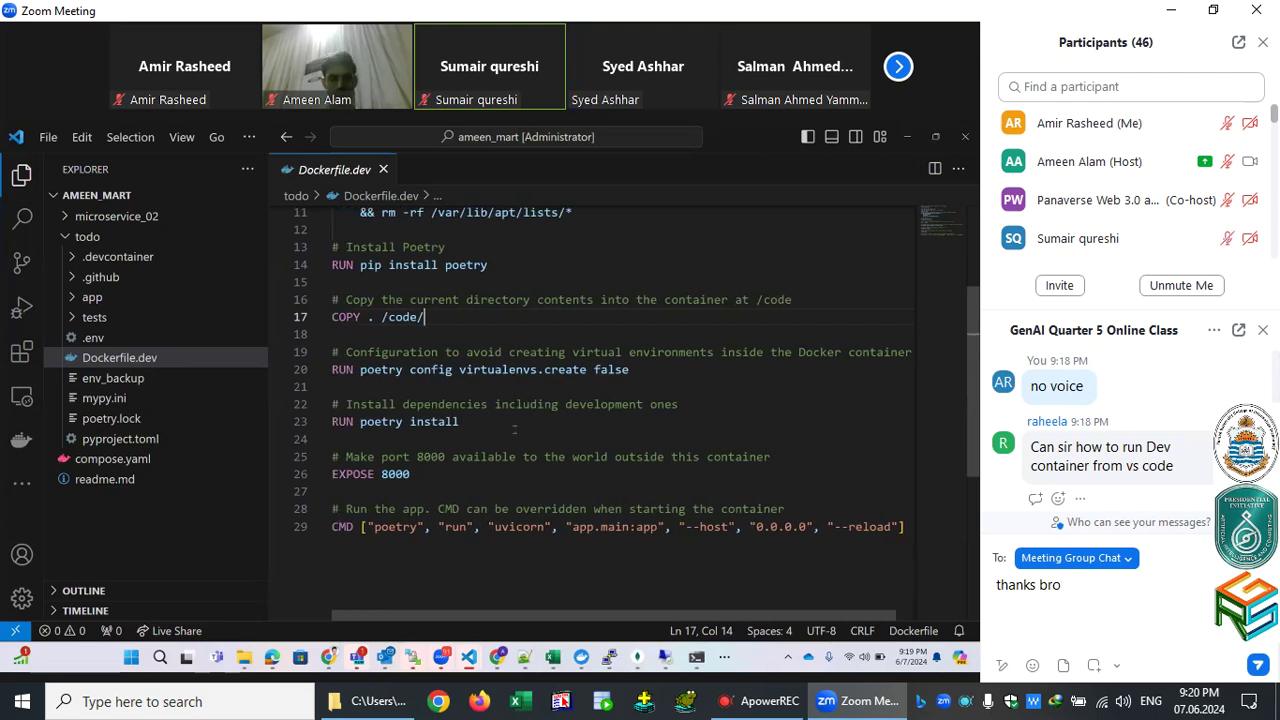
pyautogui.press('Return')
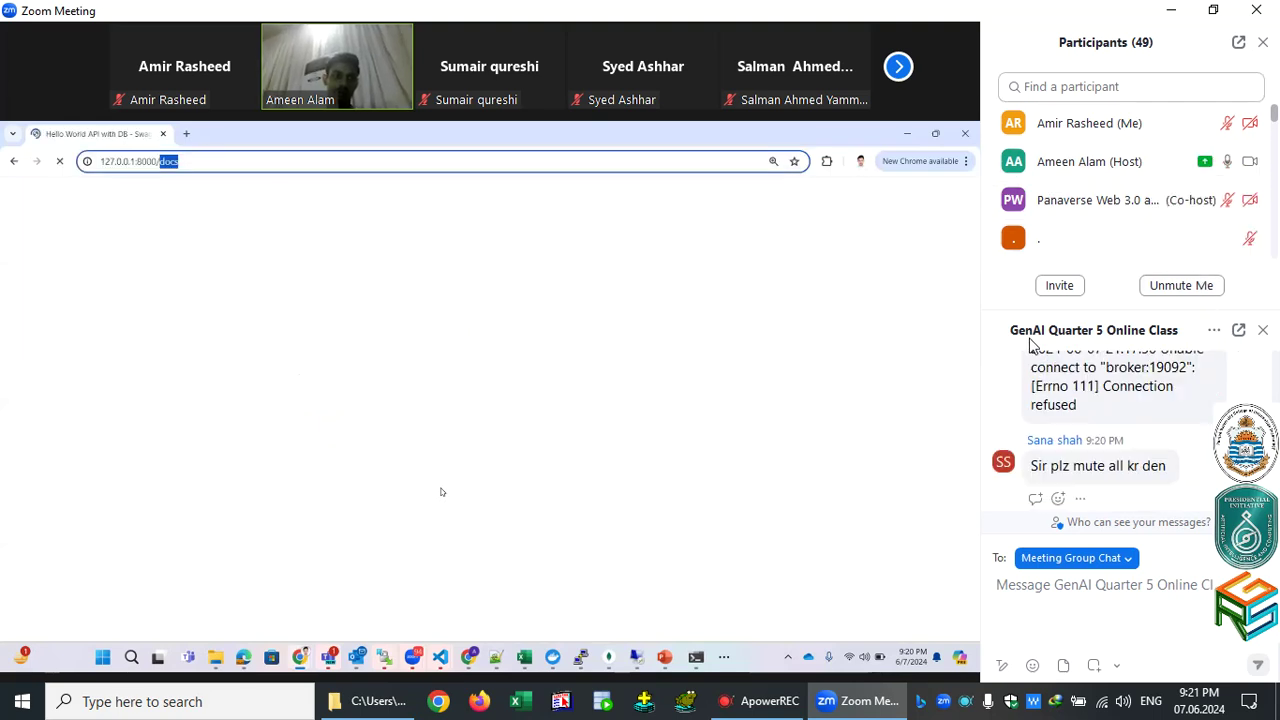
# Save the meeting group chat to a file.
pyautogui.click(1214, 334)
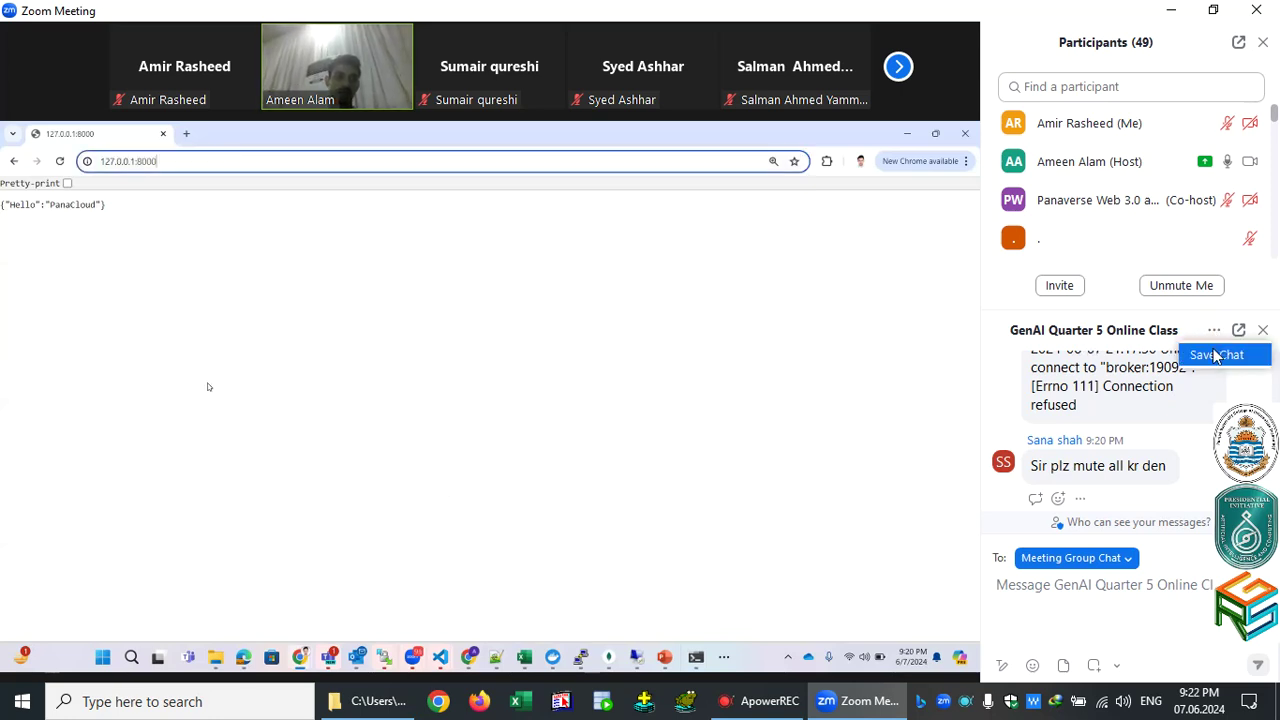
pyautogui.click(1214, 356)
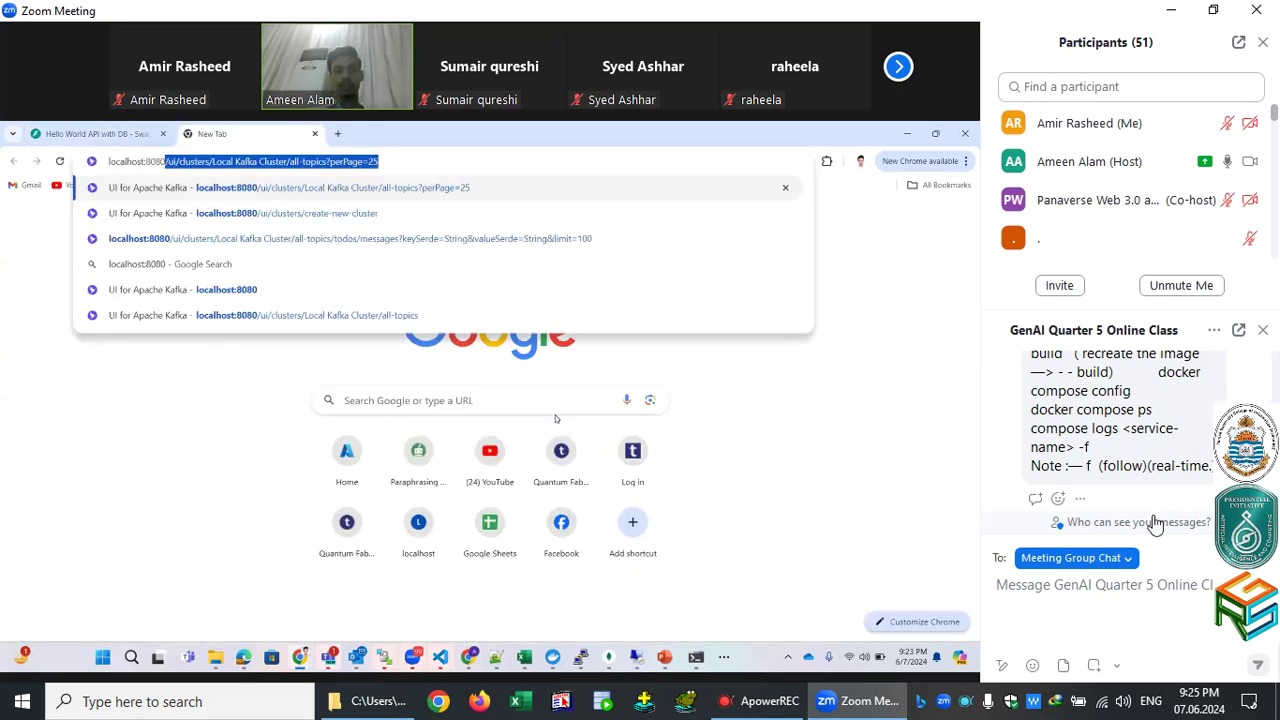
# Save the updated meeting chat and copy the message listing the docker compose commands.
pyautogui.click(1216, 331)
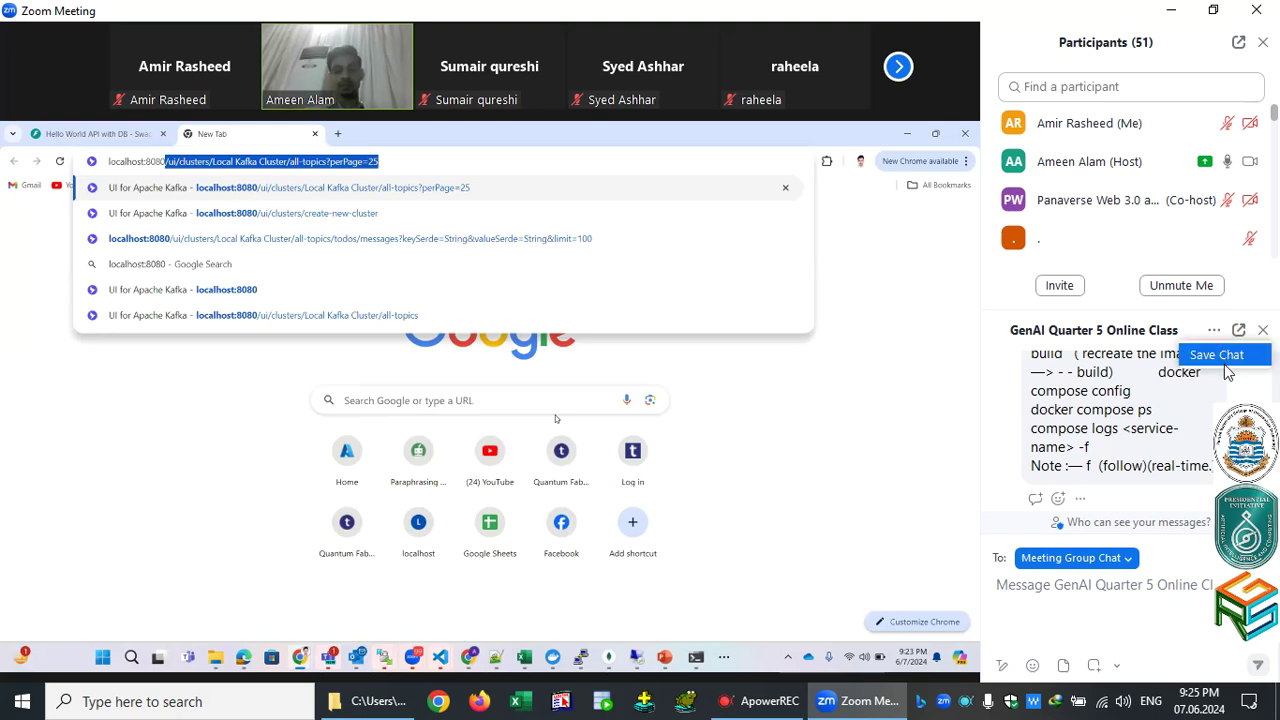
pyautogui.click(1218, 357)
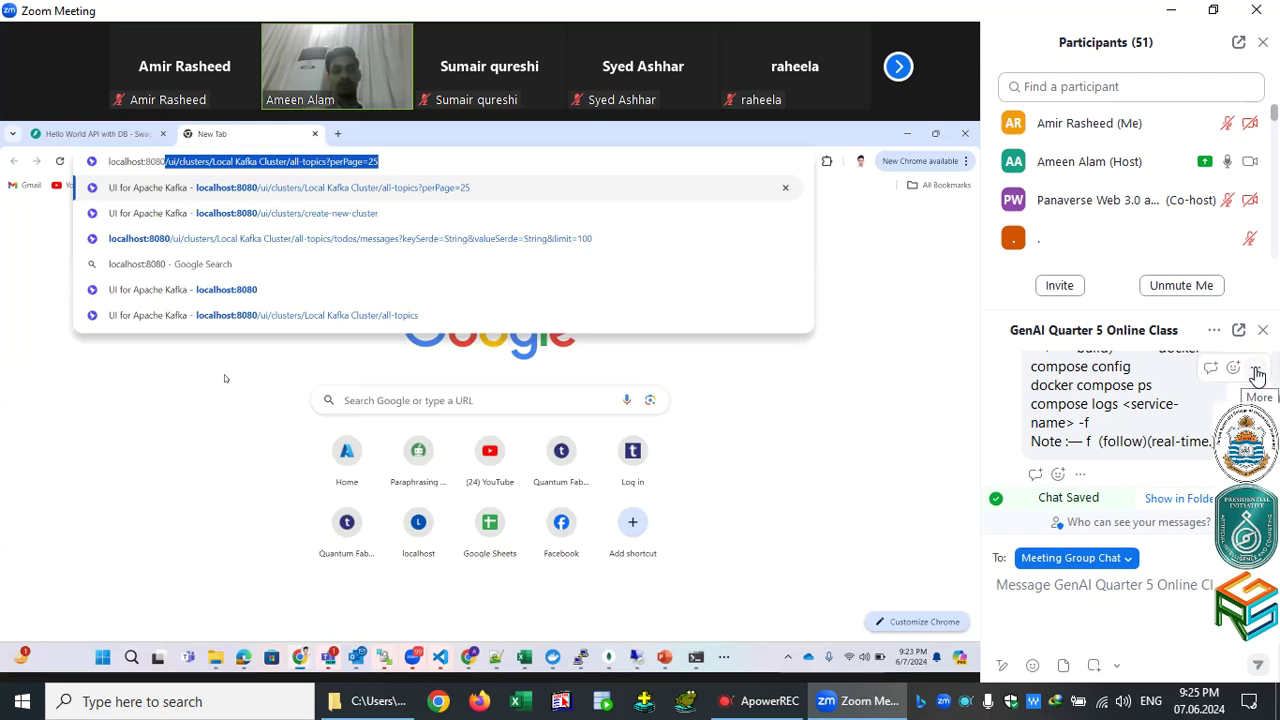
pyautogui.click(1257, 370)
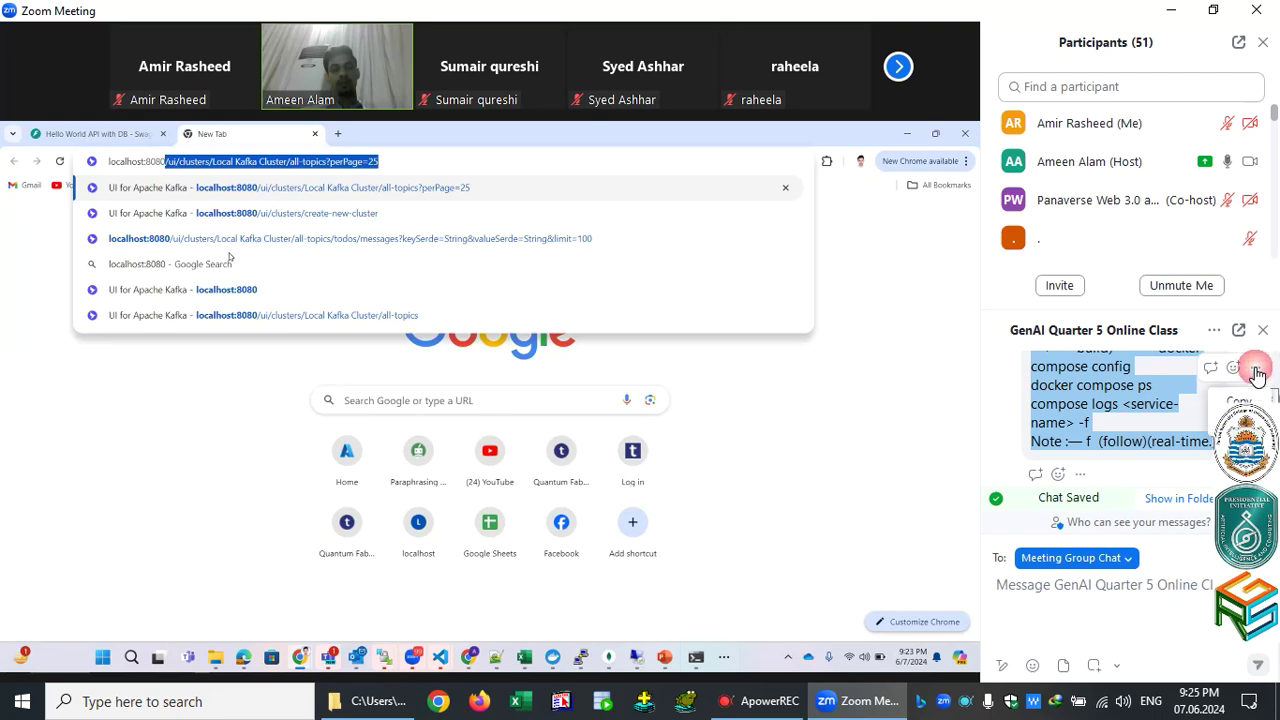
pyautogui.click(1240, 401)
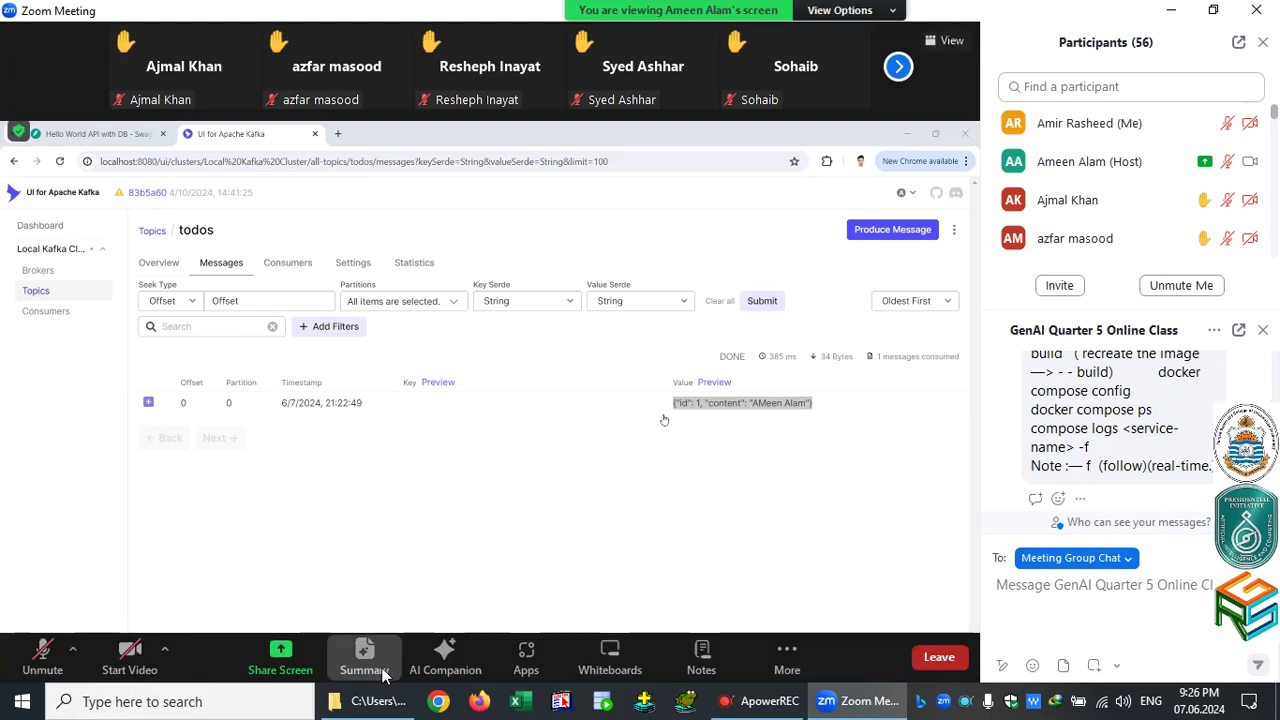
# Page back and forth through the participant video tiles to examine who is attending and who has a raised hand.
pyautogui.click(900, 68)
pyautogui.click(902, 67)
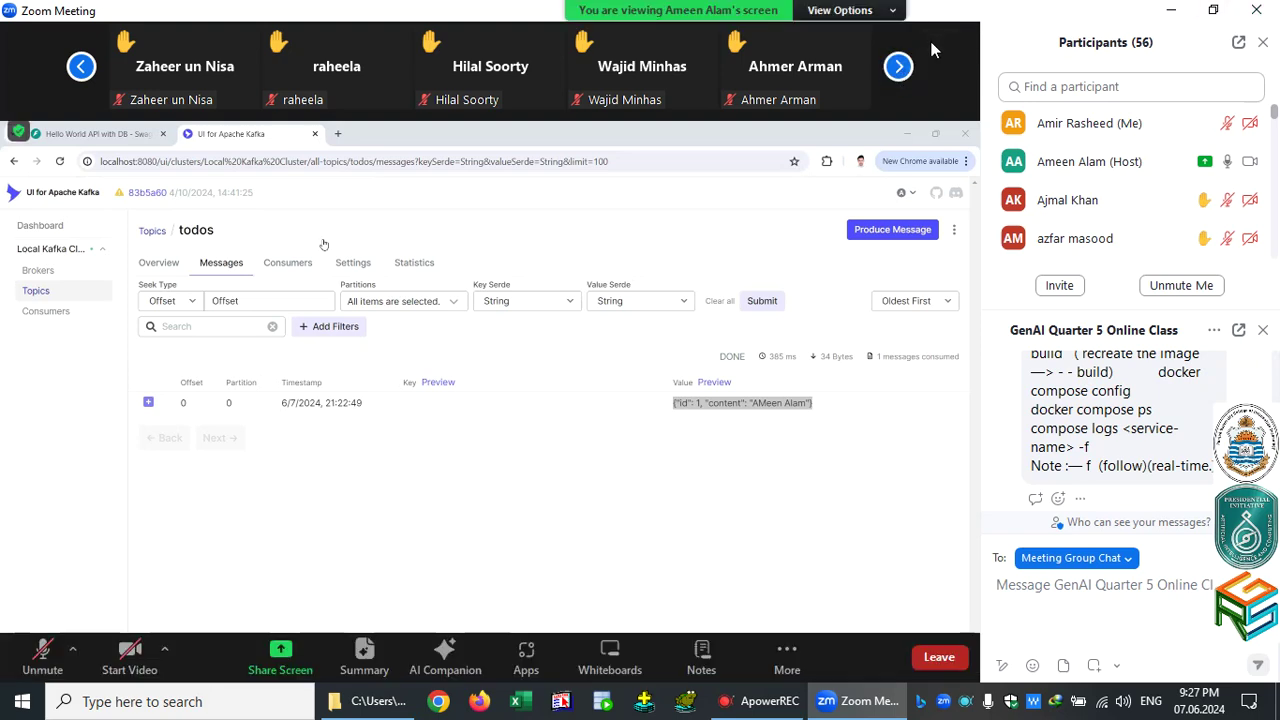
pyautogui.click(900, 68)
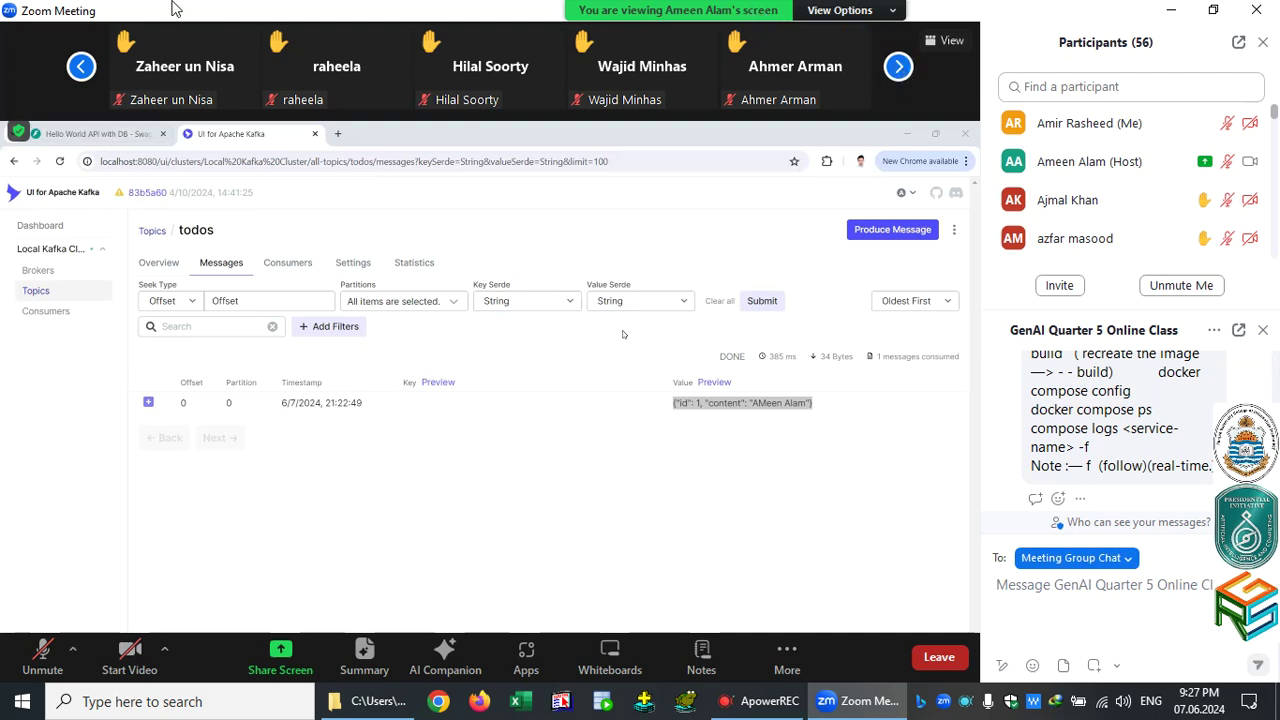
pyautogui.click(80, 72)
pyautogui.click(81, 74)
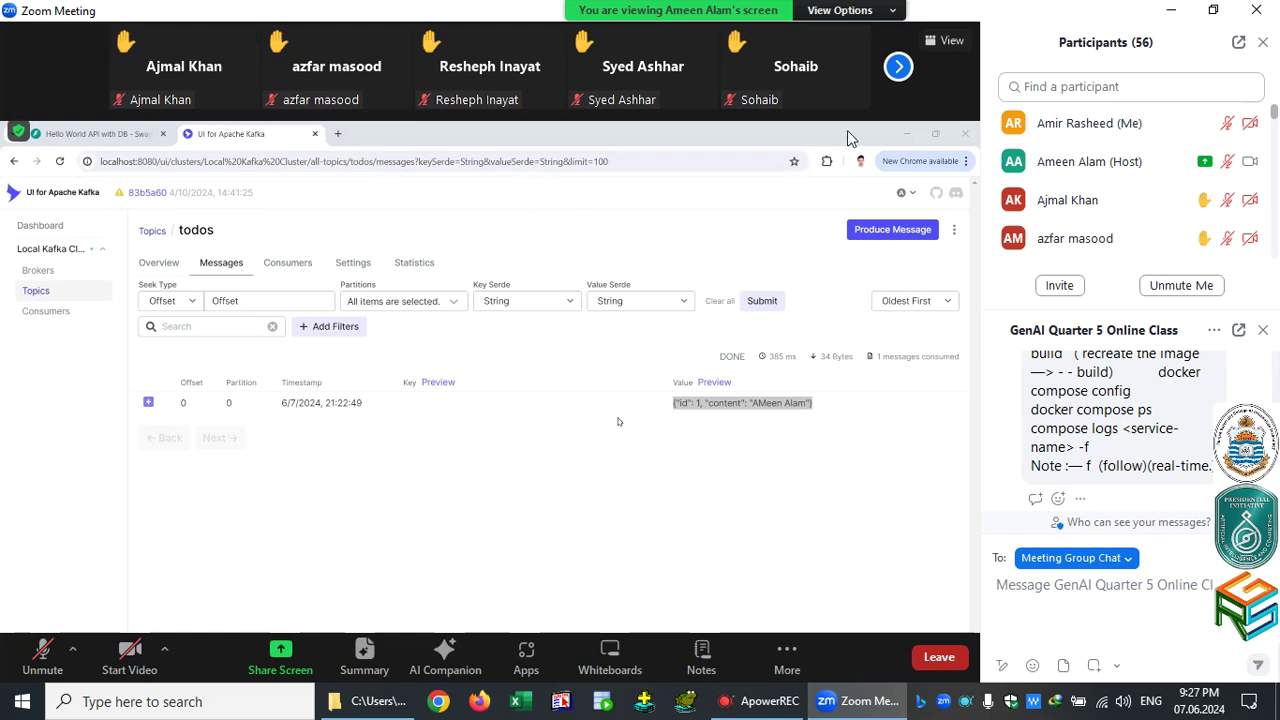
pyautogui.click(900, 68)
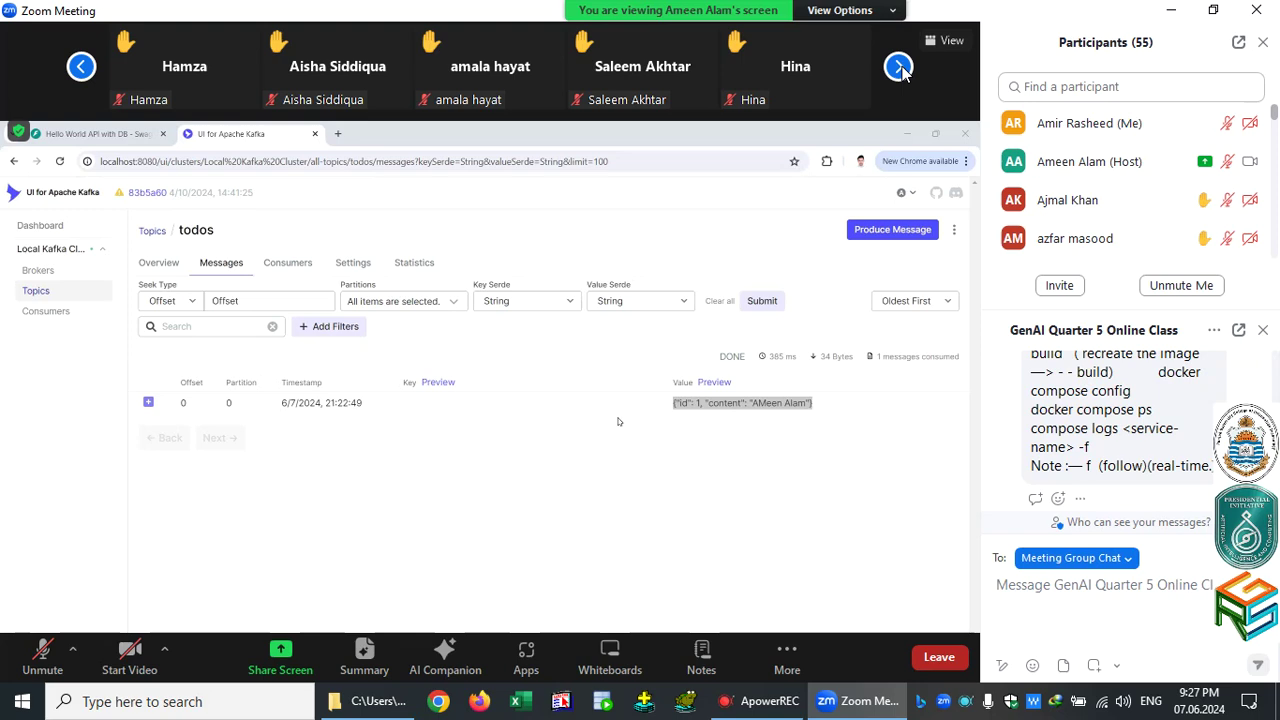
pyautogui.click(901, 69)
pyautogui.click(900, 68)
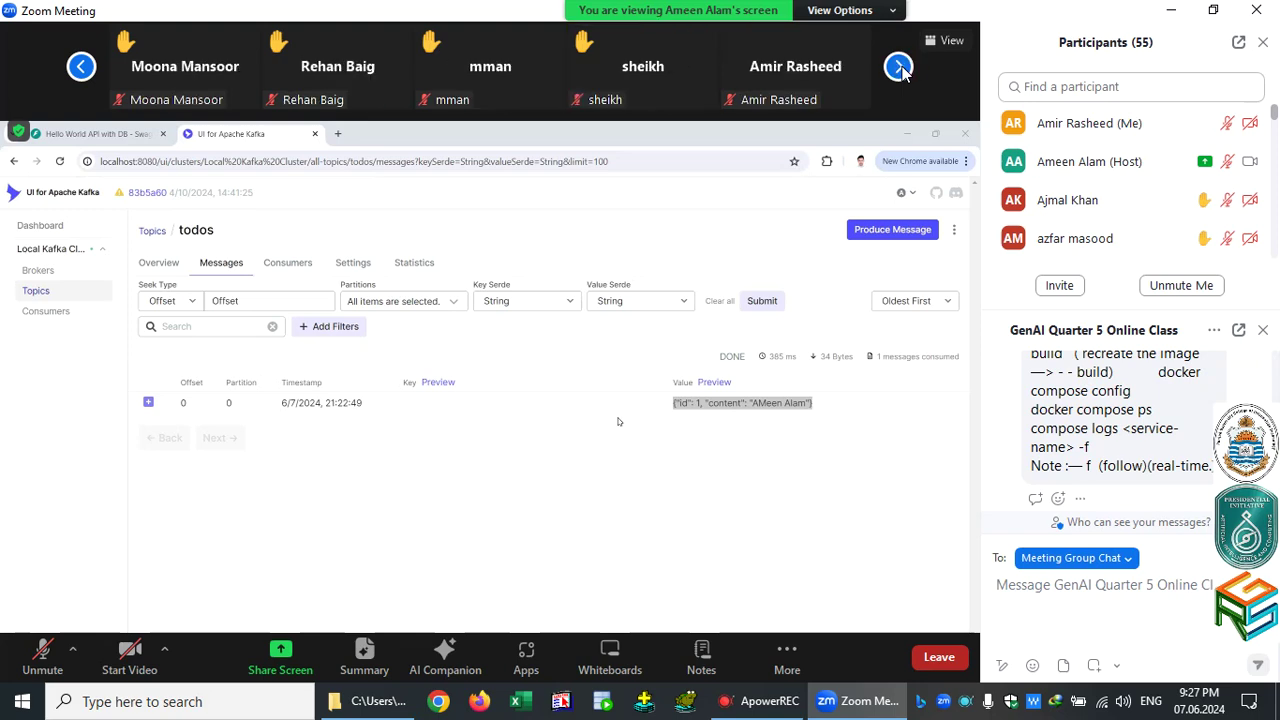
pyautogui.click(900, 68)
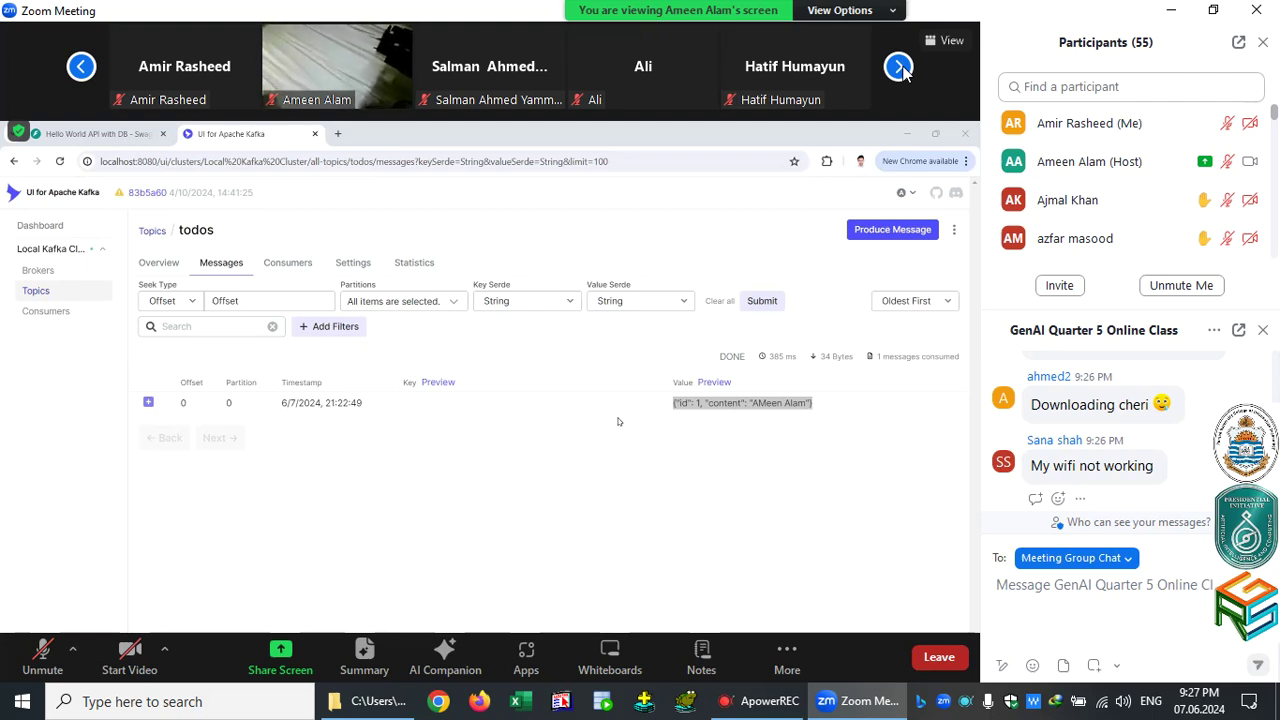
pyautogui.click(899, 67)
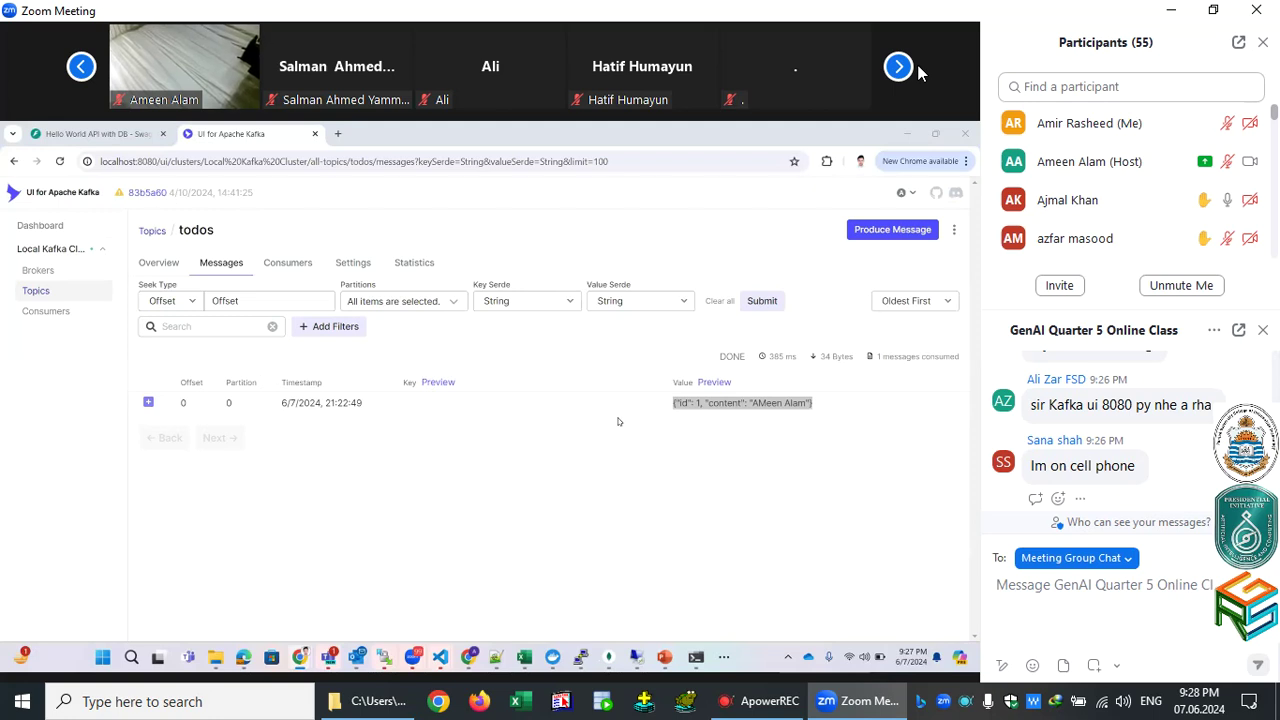
# Save the meeting chat including the newest question about the Kafka container.
pyautogui.moveTo(927, 68)
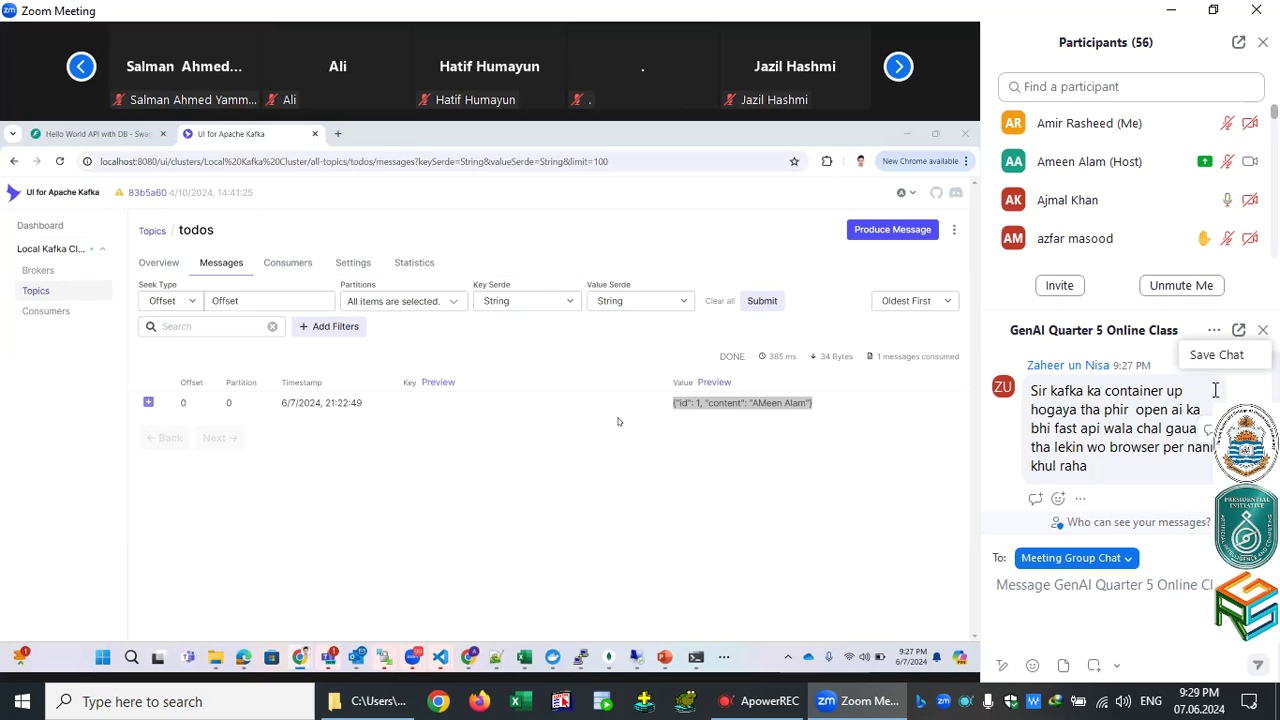
pyautogui.click(1216, 355)
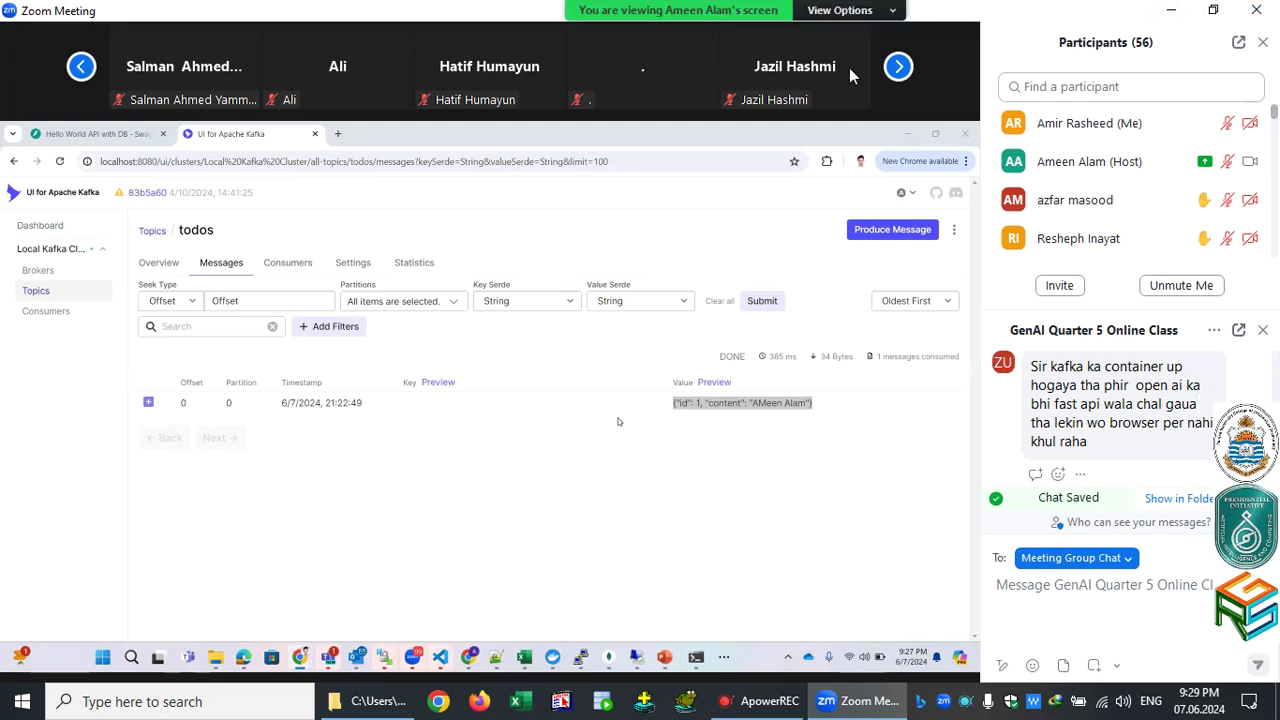
# Browse the participant tiles through to the last page and back again, checking attendance and the raised-hand queue.
pyautogui.click(908, 76)
pyautogui.click(904, 76)
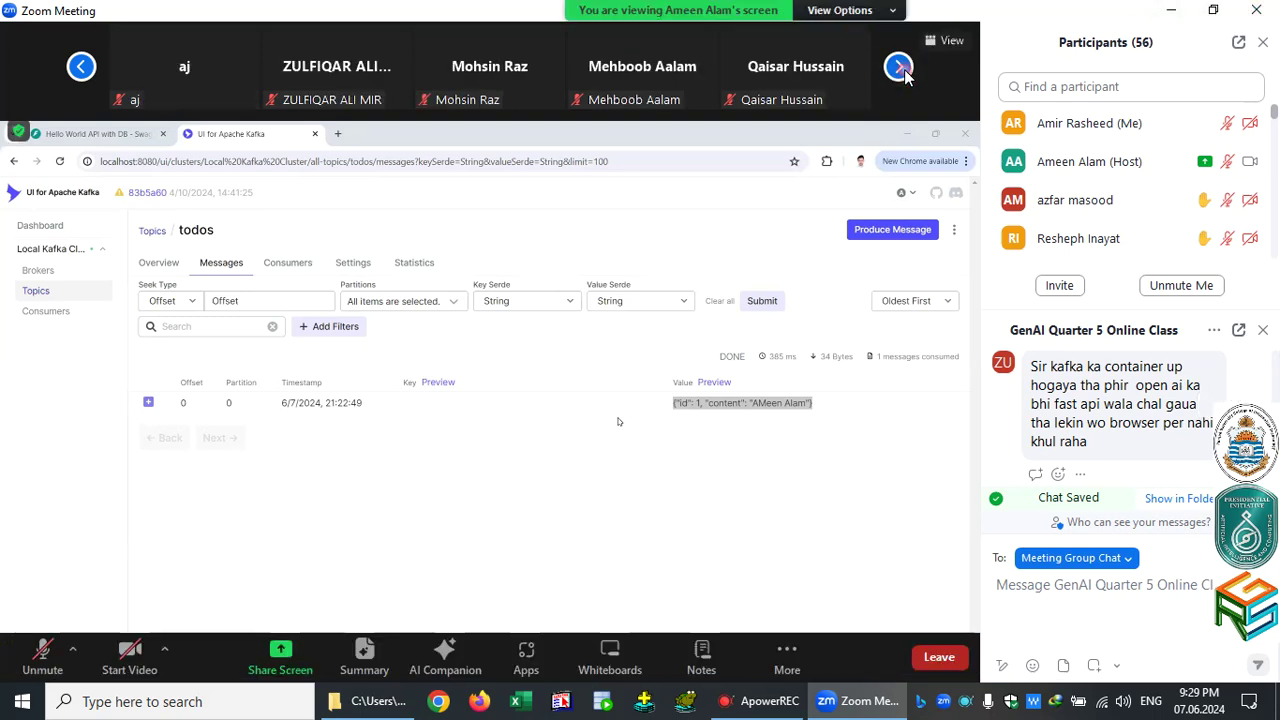
pyautogui.click(900, 68)
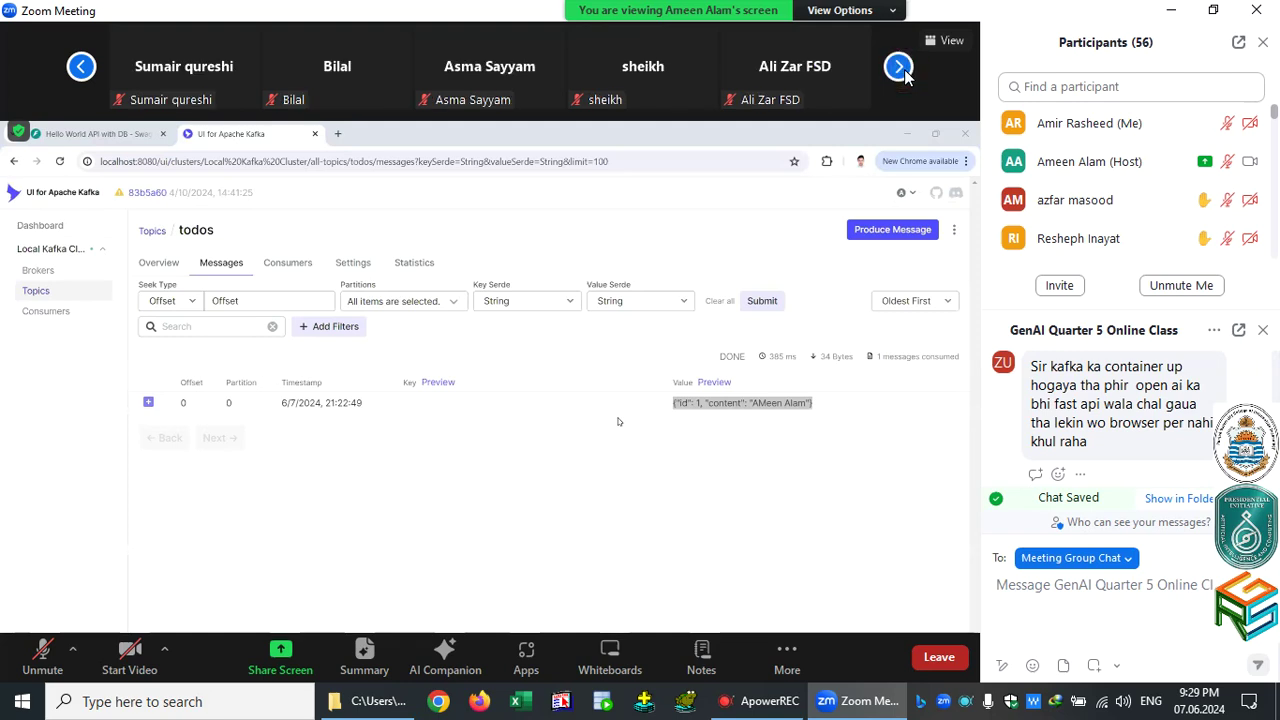
pyautogui.click(902, 70)
pyautogui.click(902, 70)
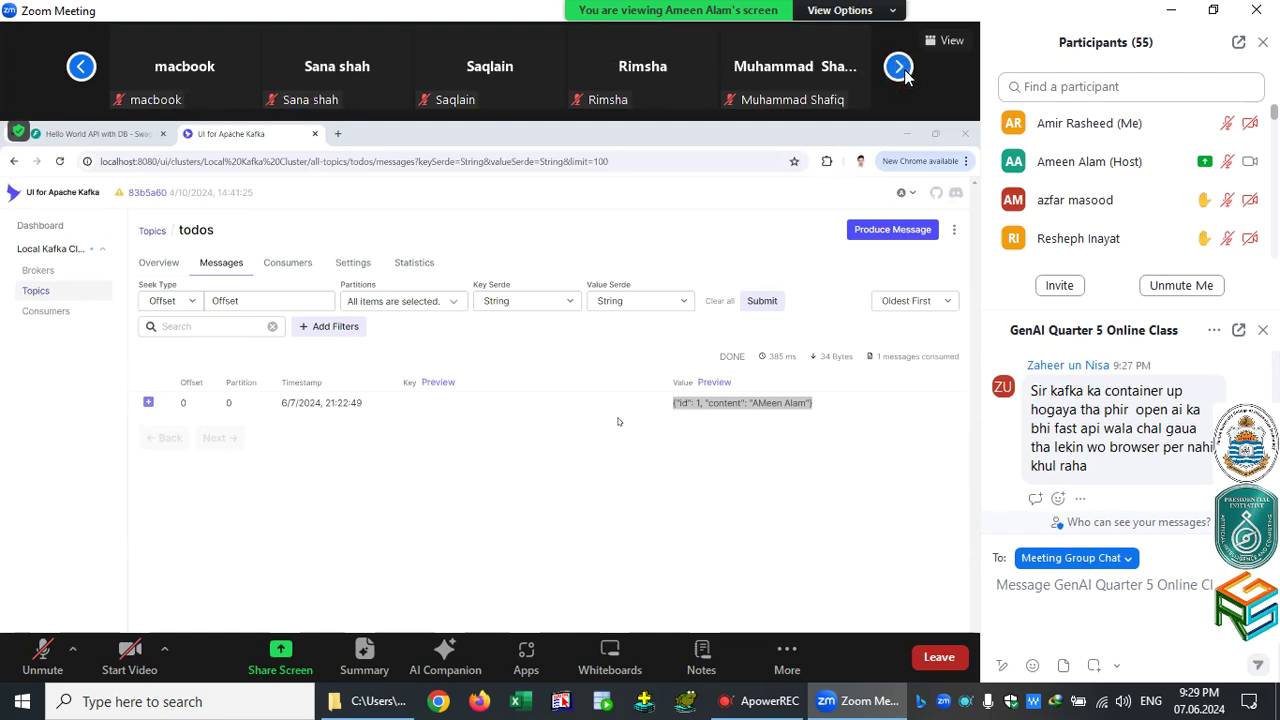
pyautogui.click(904, 72)
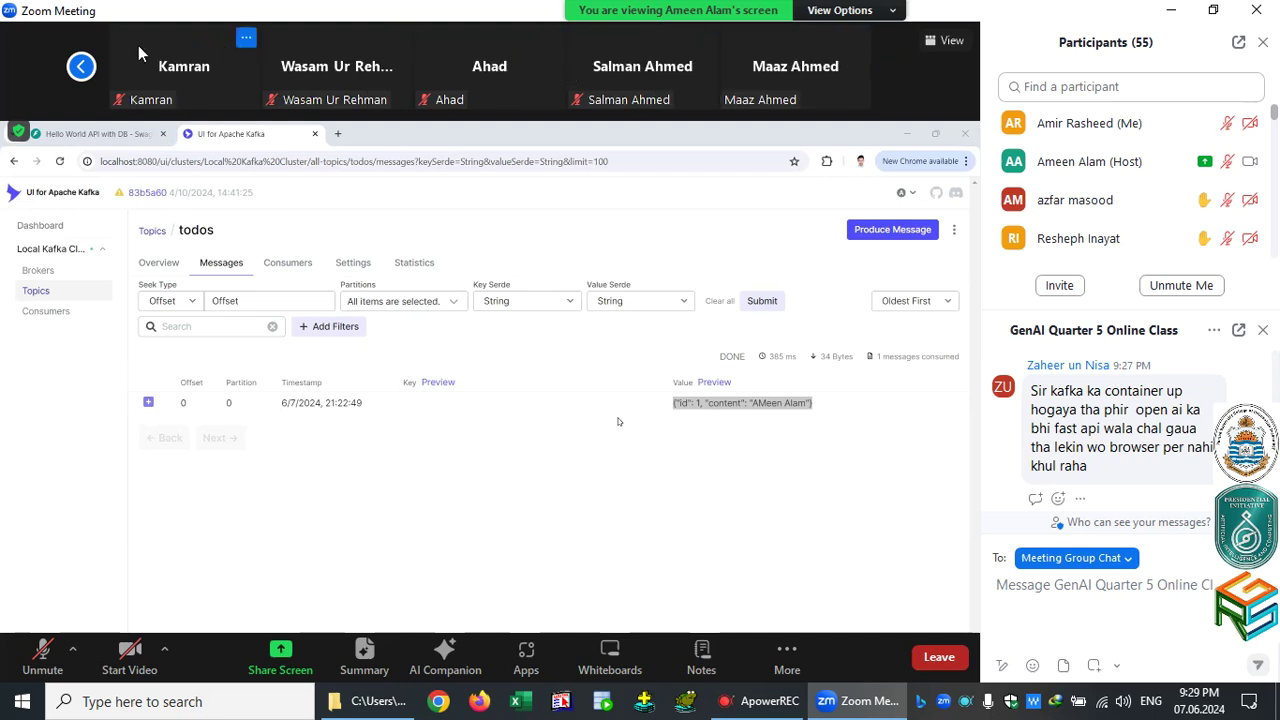
pyautogui.click(80, 72)
pyautogui.click(80, 72)
pyautogui.click(80, 72)
pyautogui.click(80, 70)
pyautogui.click(80, 70)
pyautogui.click(80, 70)
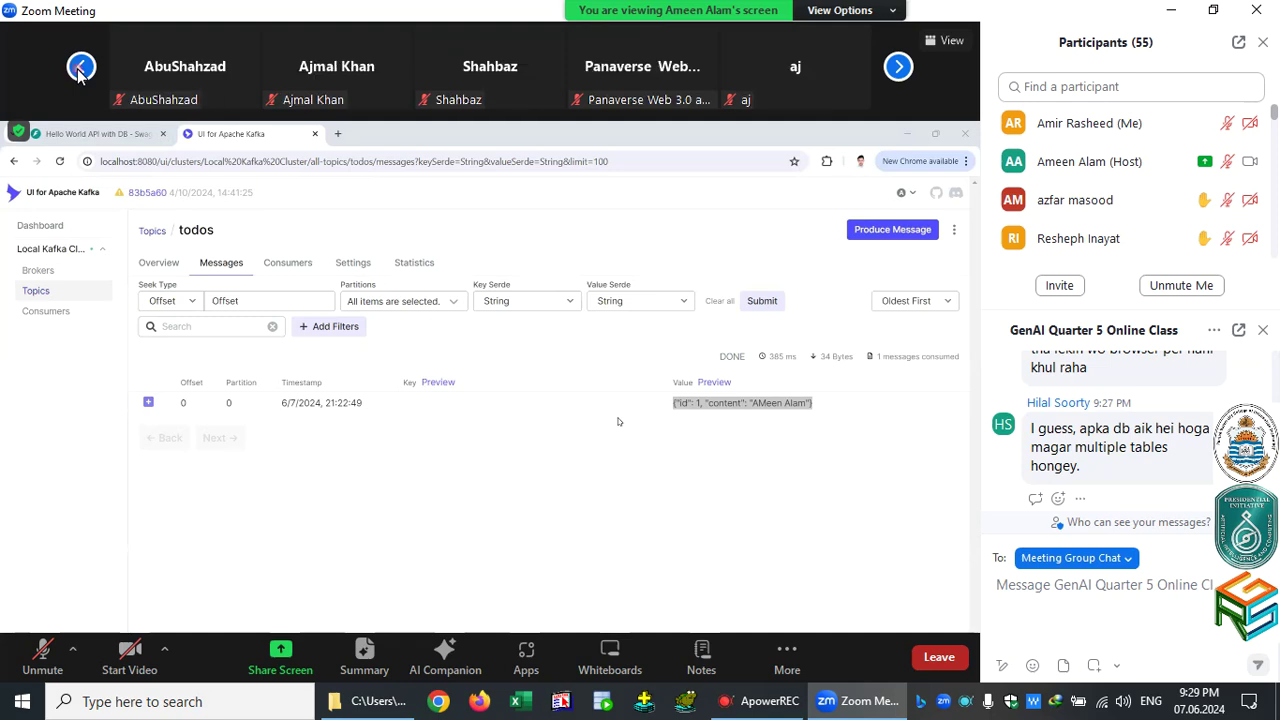
pyautogui.click(80, 70)
pyautogui.click(80, 70)
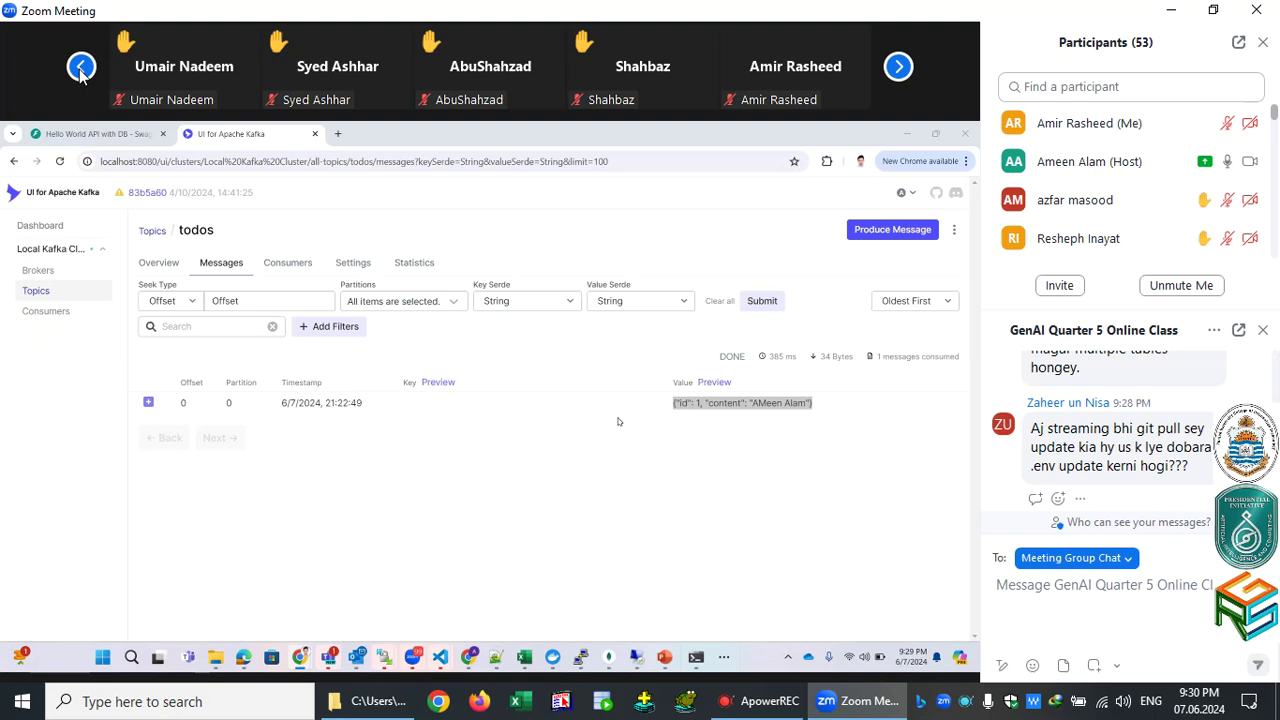
pyautogui.click(898, 76)
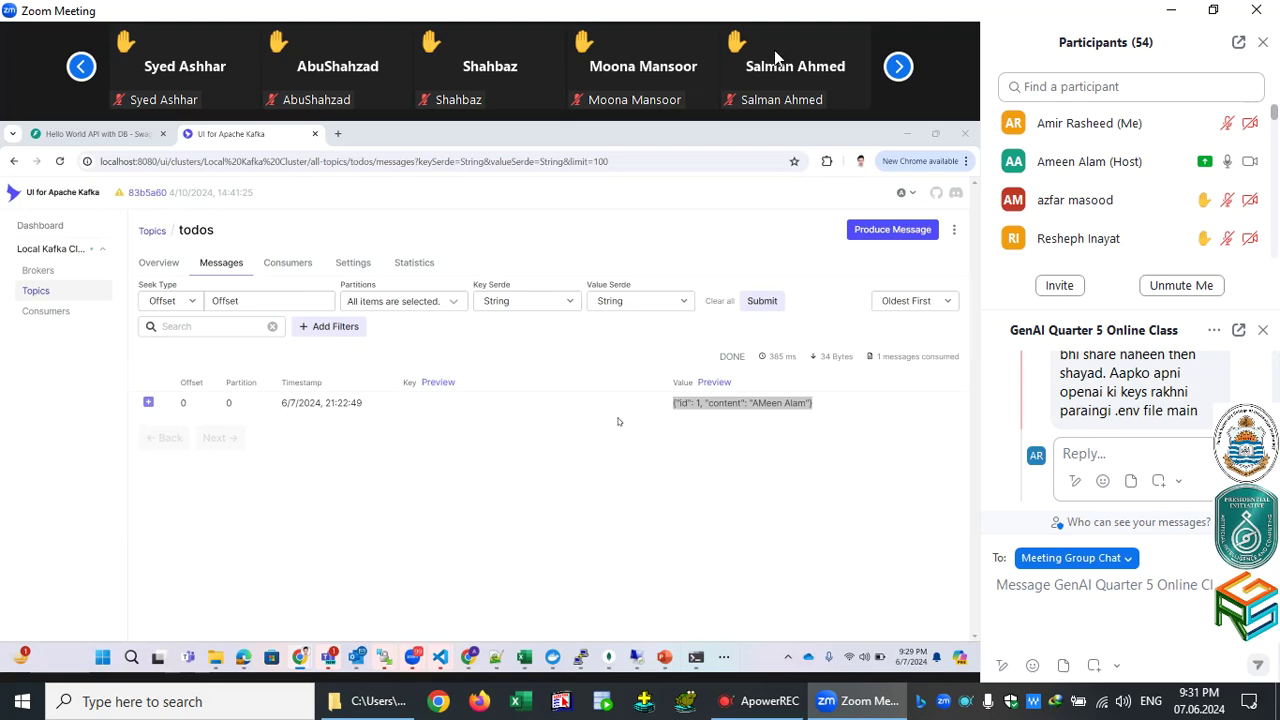
pyautogui.click(897, 74)
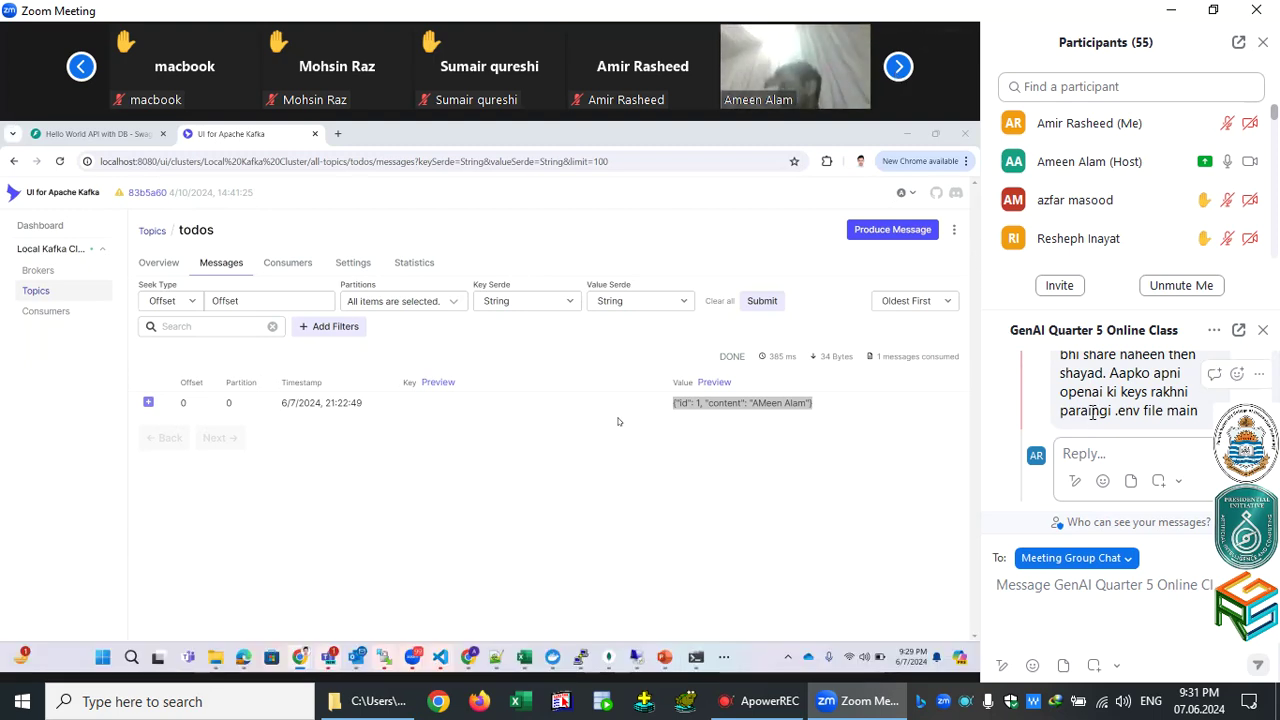
# Save the meeting chat on two occasions to keep the newly posted messages.
pyautogui.click(1217, 339)
pyautogui.click(1216, 355)
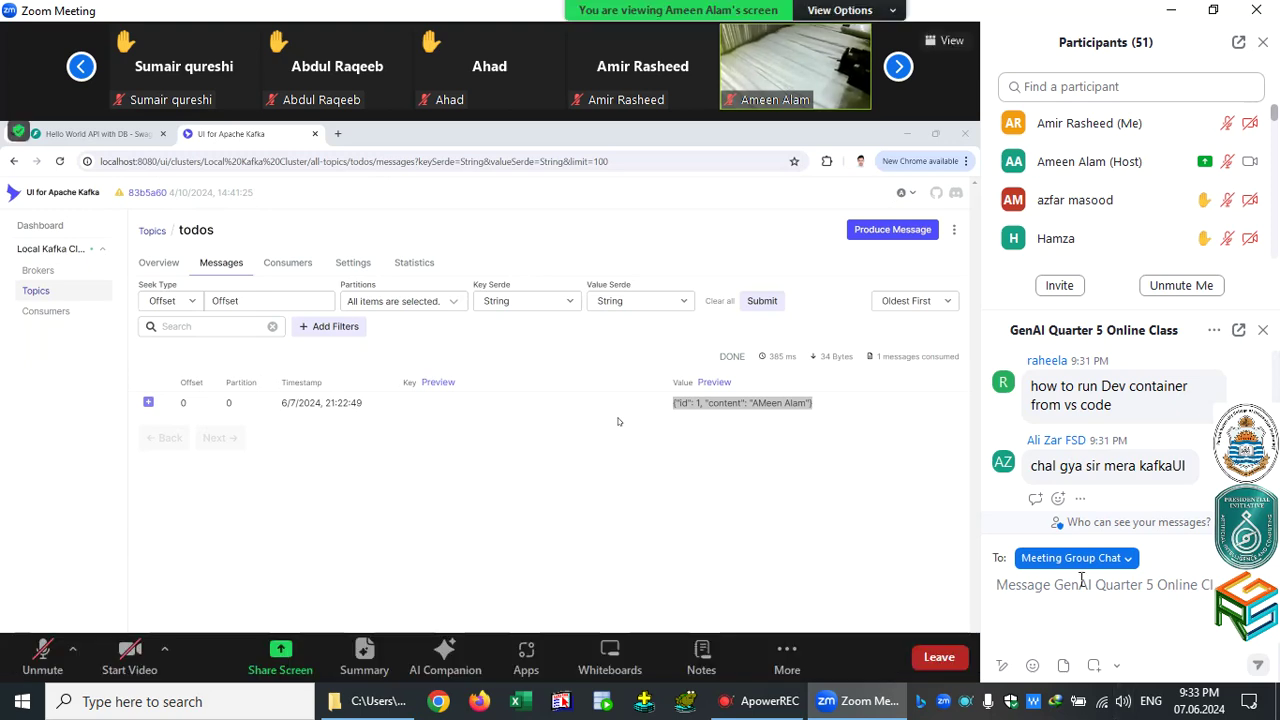
pyautogui.click(1214, 332)
pyautogui.click(1215, 354)
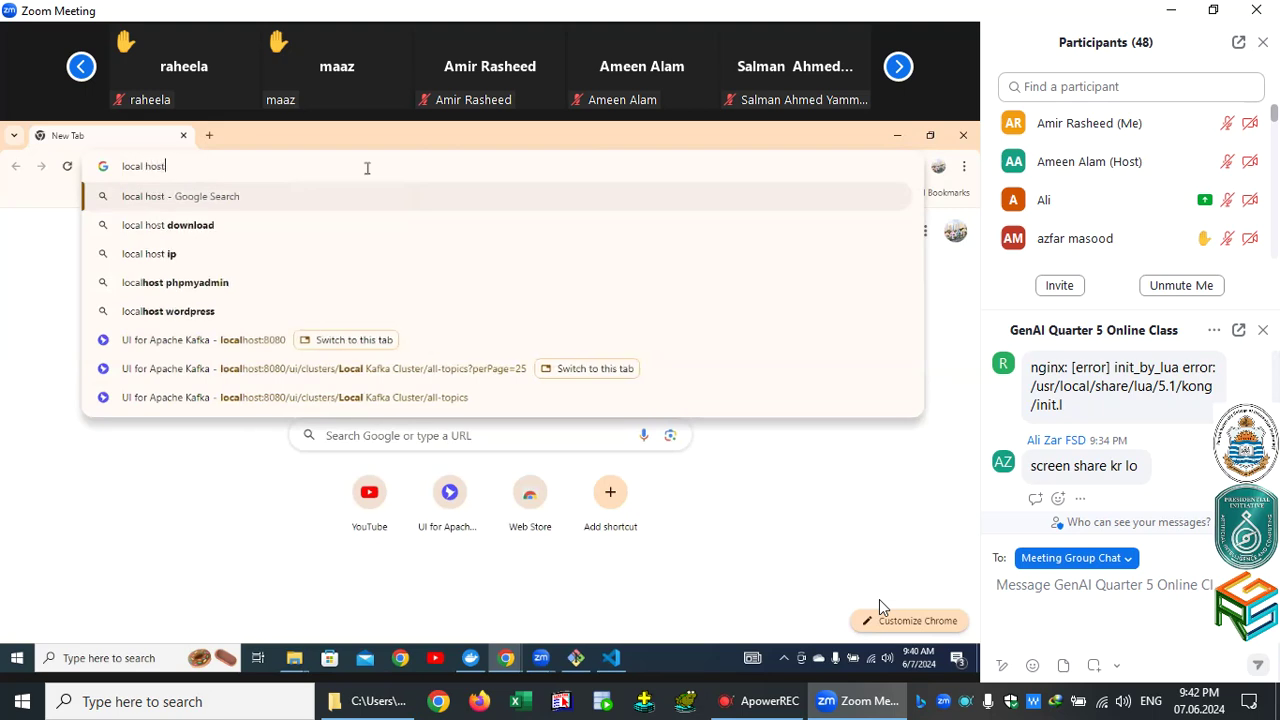
# Open localhost:8000 in the new browser tab of the shared screen.
pyautogui.write('host')
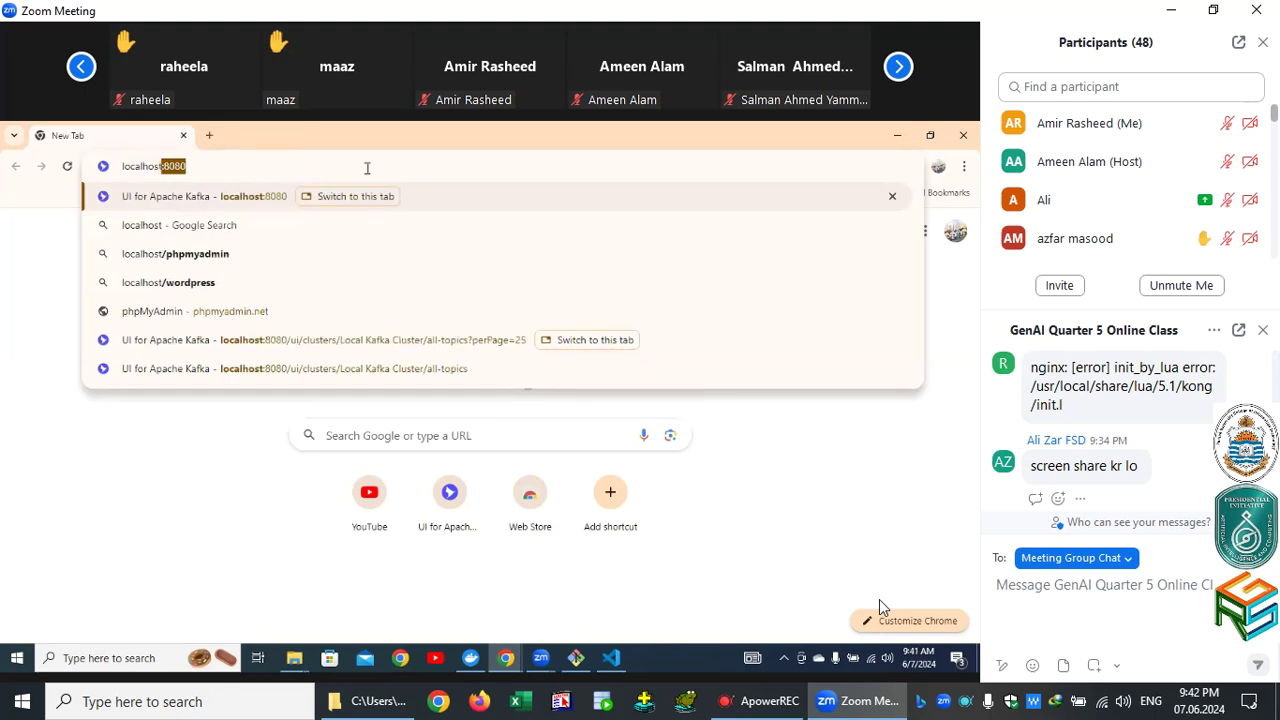
pyautogui.write(':')
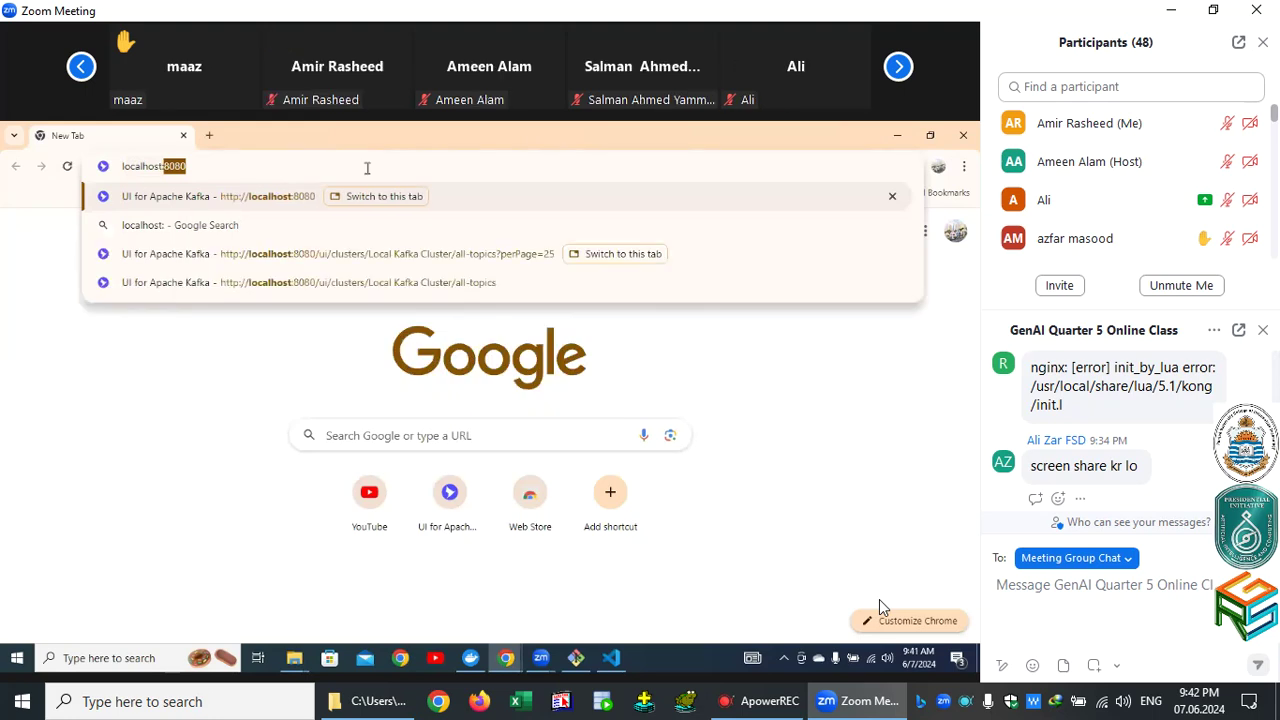
pyautogui.write('8888')
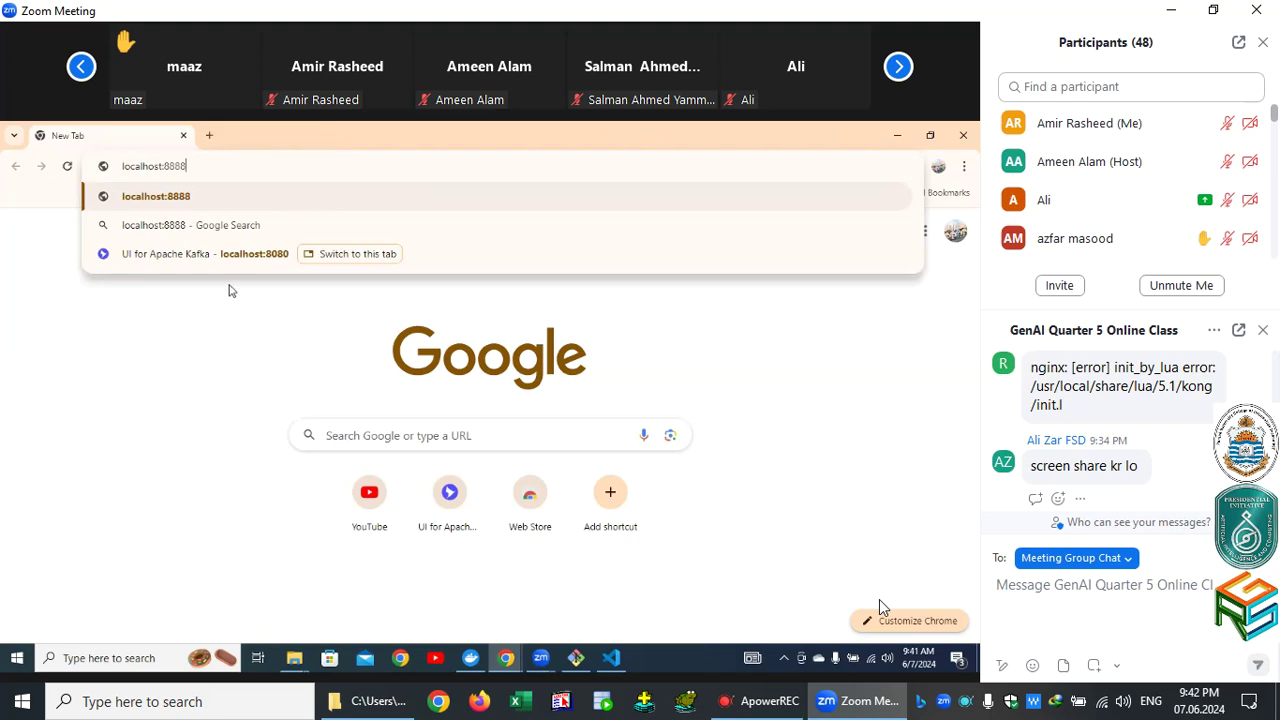
pyautogui.press('BackSpace')
pyautogui.press('BackSpace')
pyautogui.press('BackSpace')
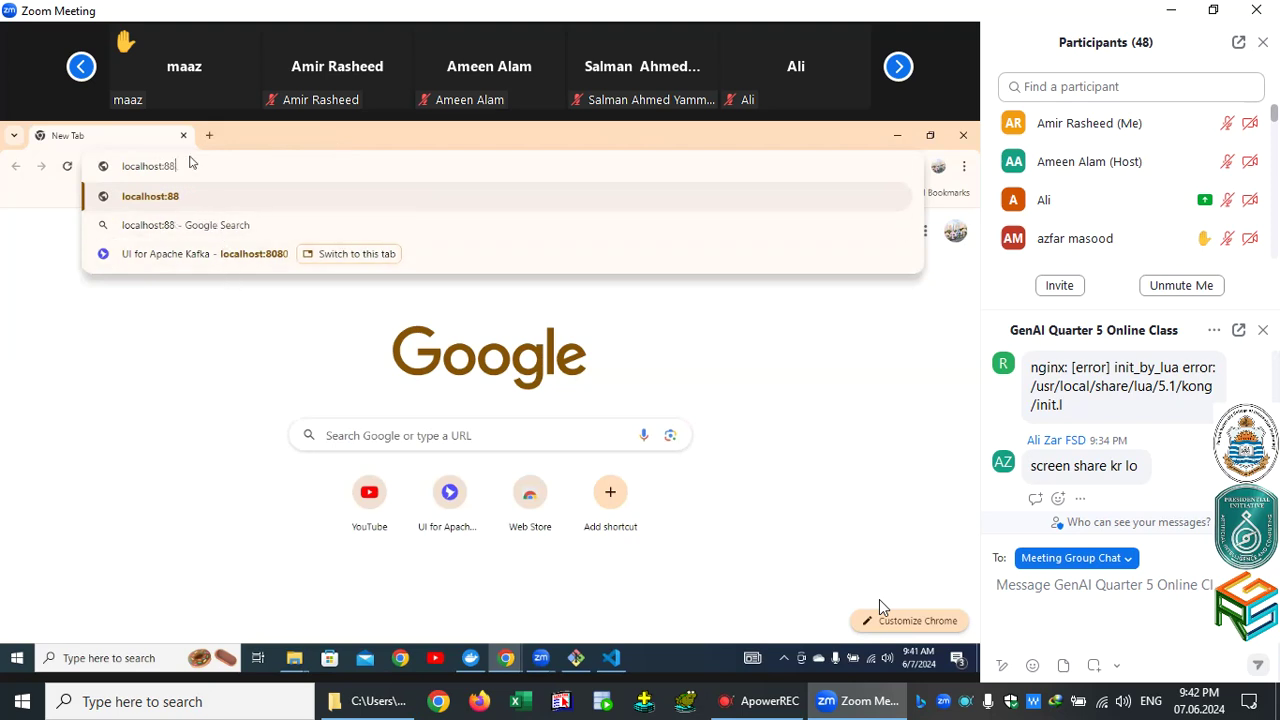
pyautogui.write('000')
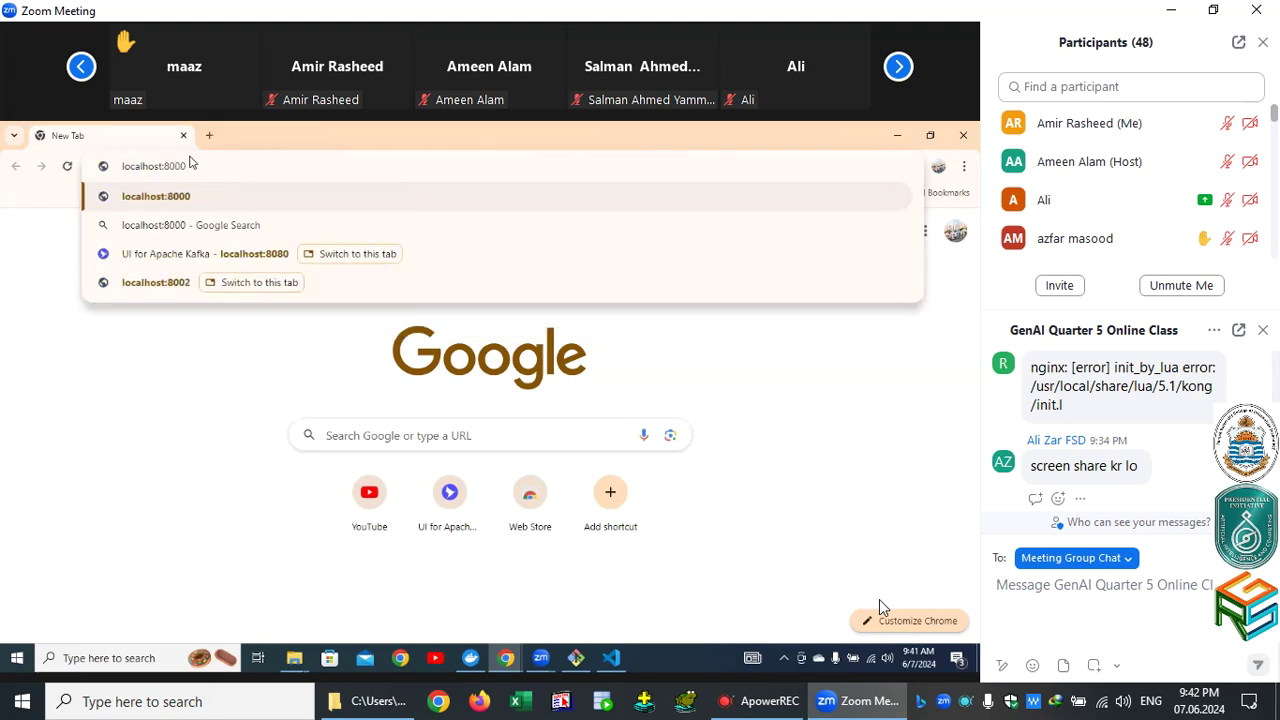
pyautogui.press('Return')
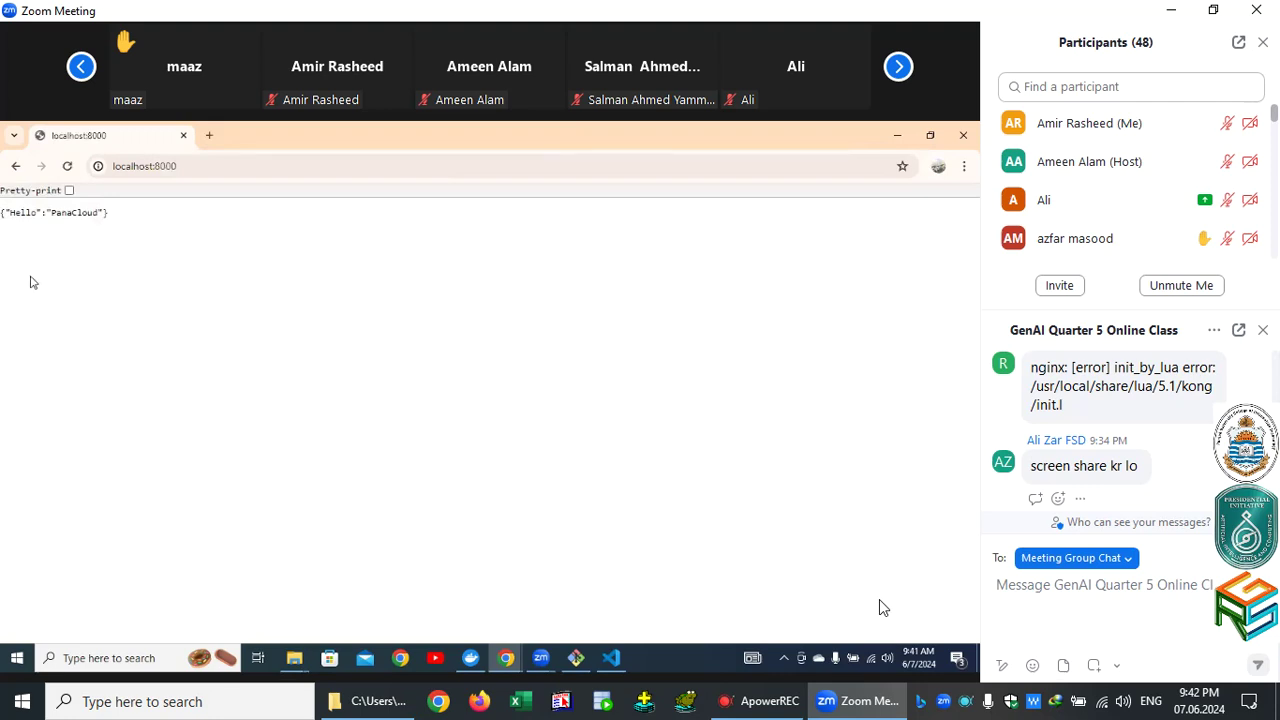
# Extend the address with /docs and load the API documentation at localhost:8000/docs.
pyautogui.click(181, 166)
pyautogui.click(181, 166)
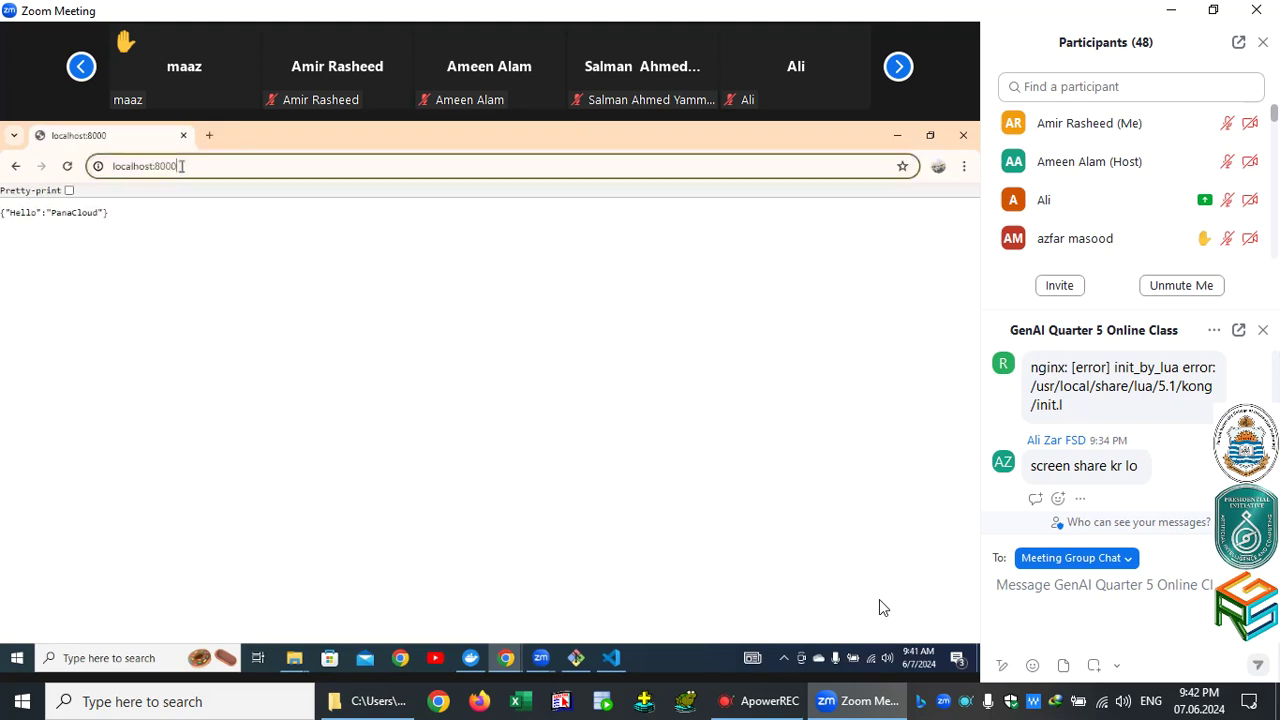
pyautogui.write('/')
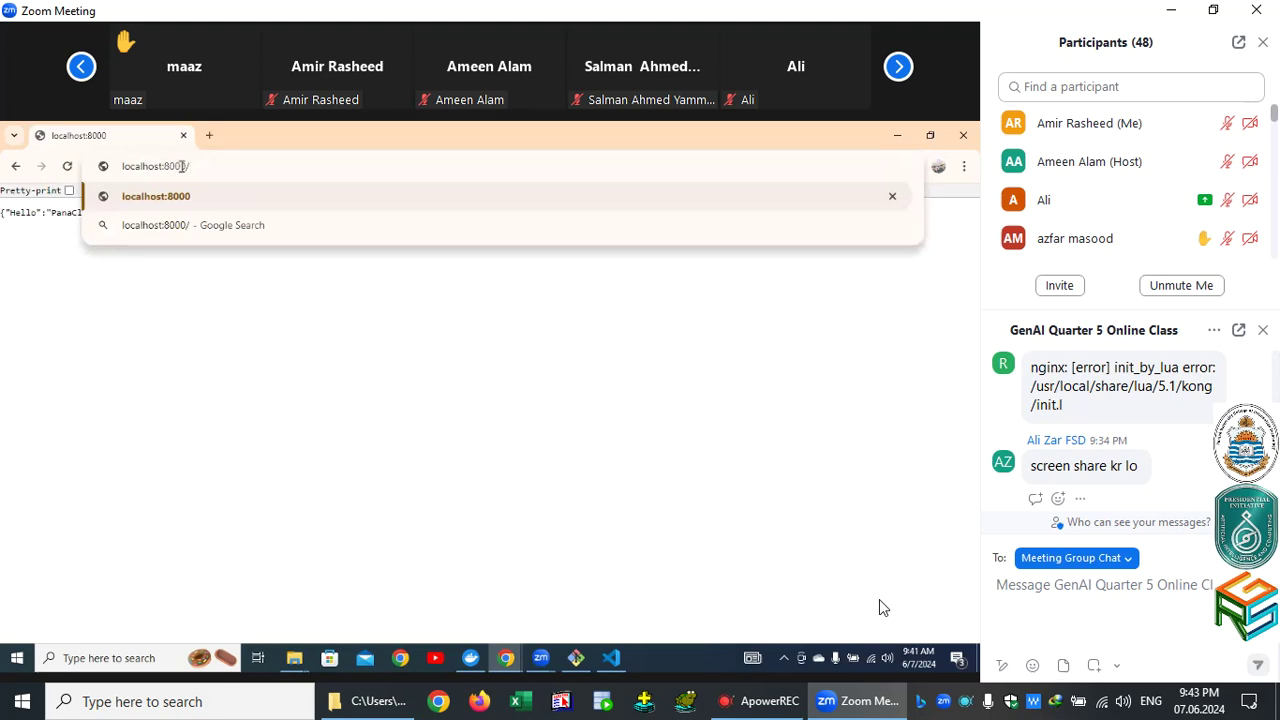
pyautogui.write('docs')
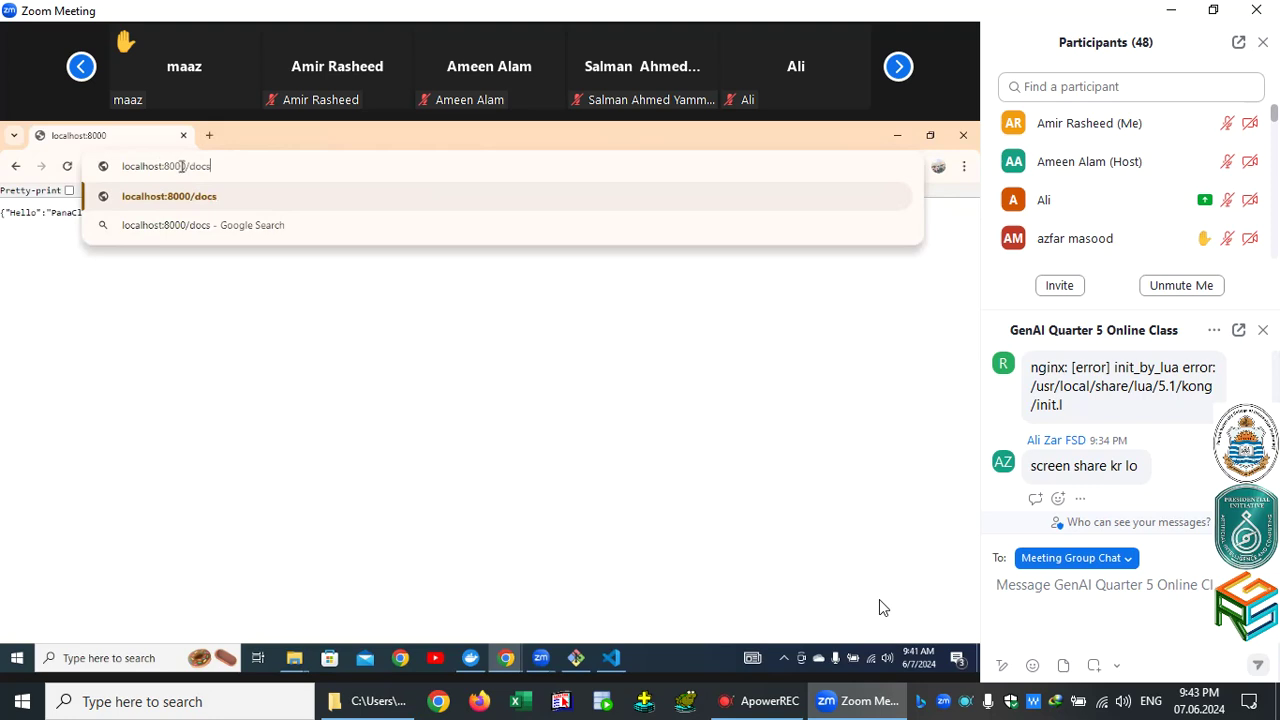
pyautogui.press('Return')
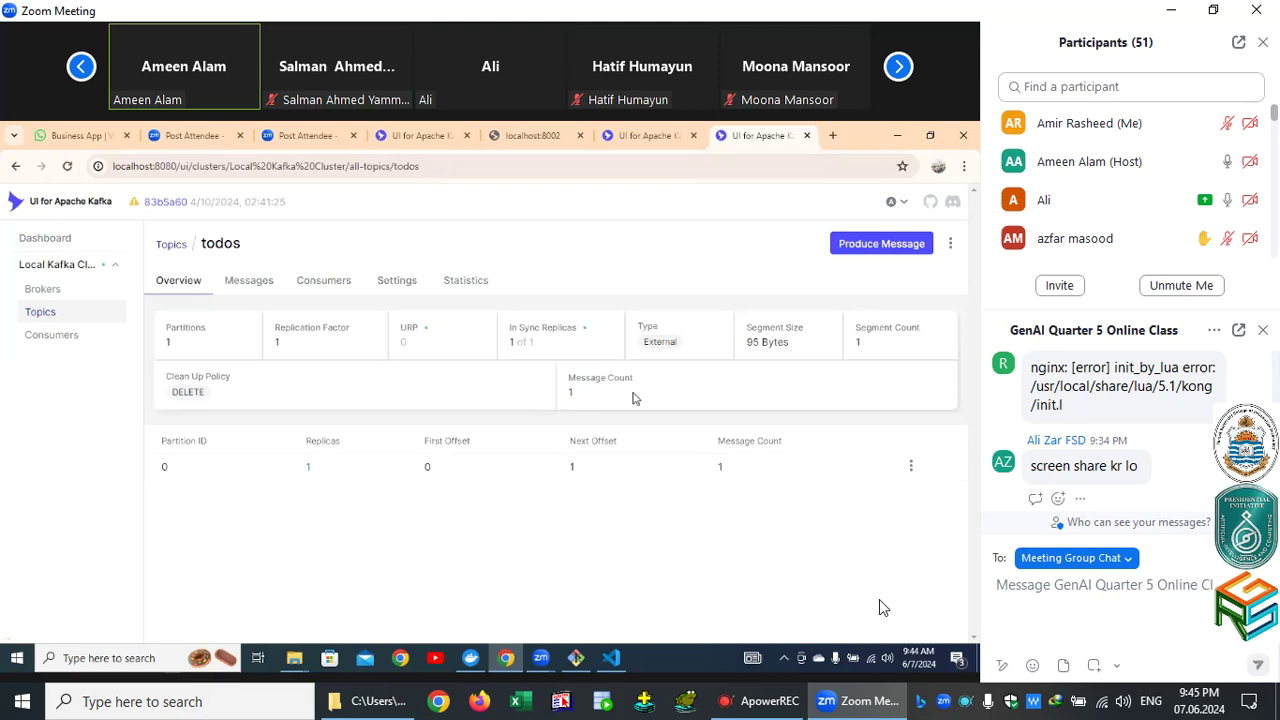
# Page through the participant video tiles to the last page and back, examining attendance and raised hands.
pyautogui.click(899, 67)
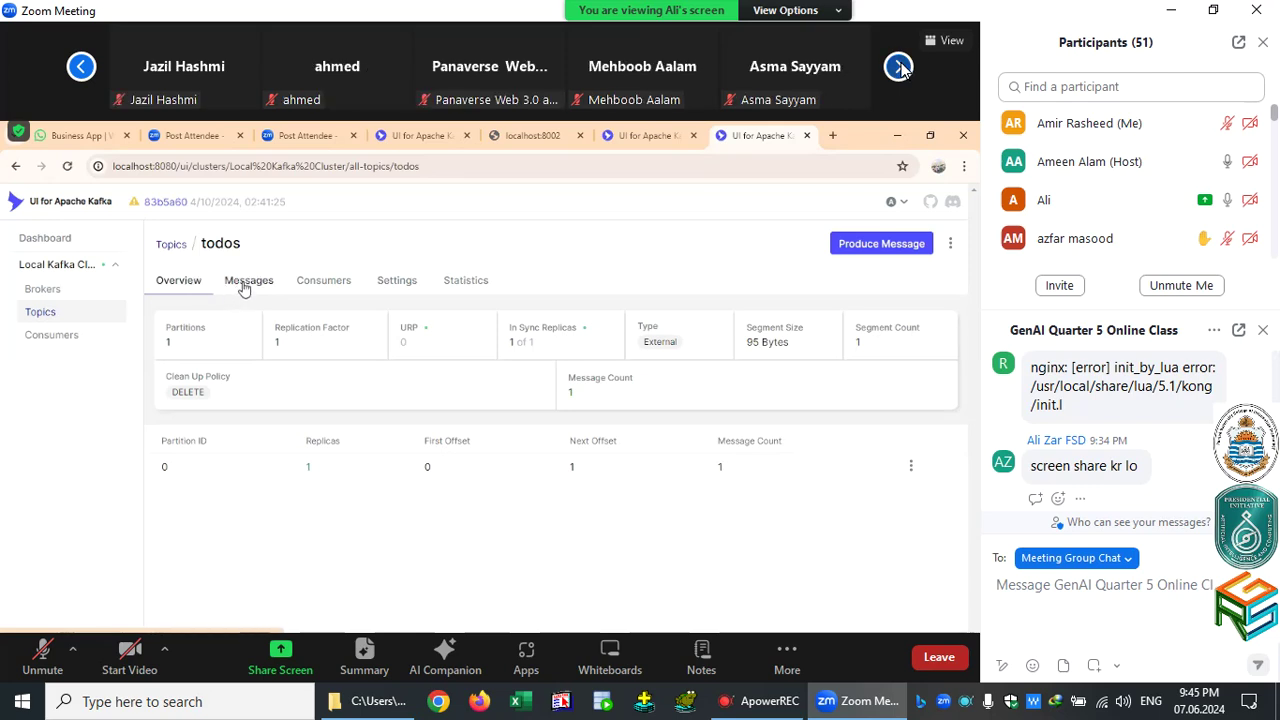
pyautogui.click(899, 67)
pyautogui.click(899, 67)
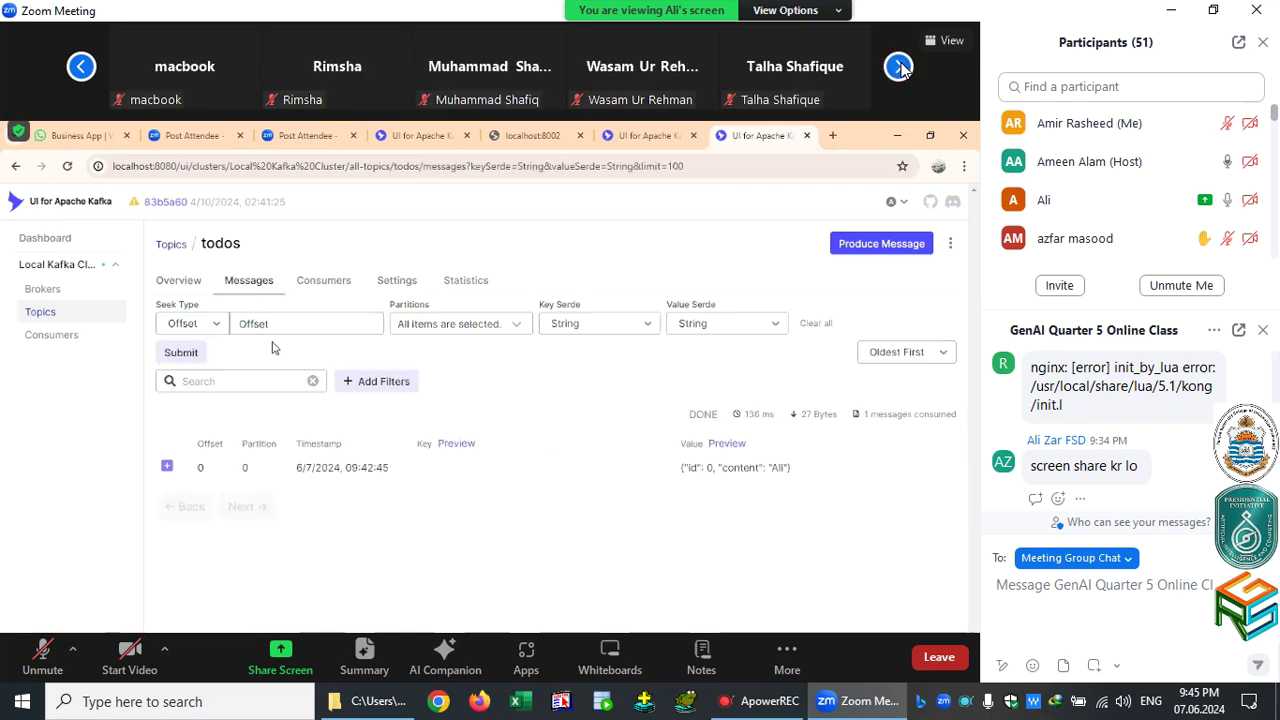
pyautogui.click(899, 67)
pyautogui.click(899, 67)
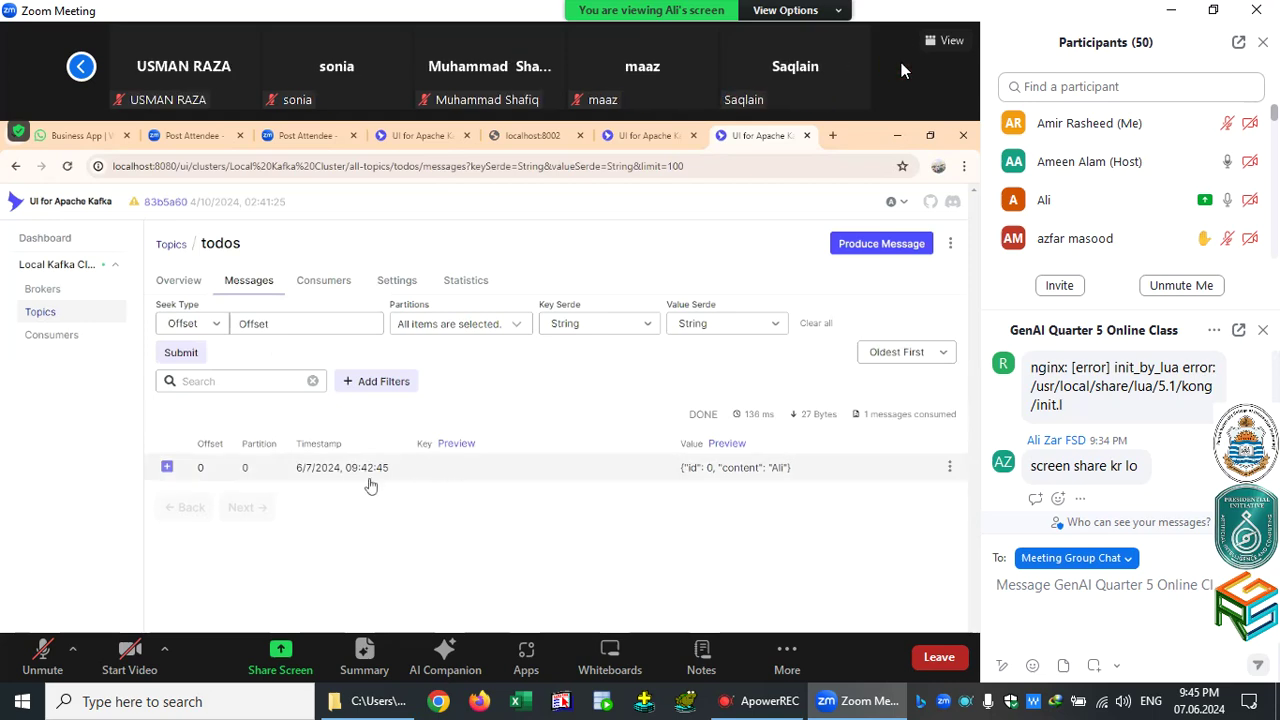
pyautogui.click(81, 76)
pyautogui.click(81, 76)
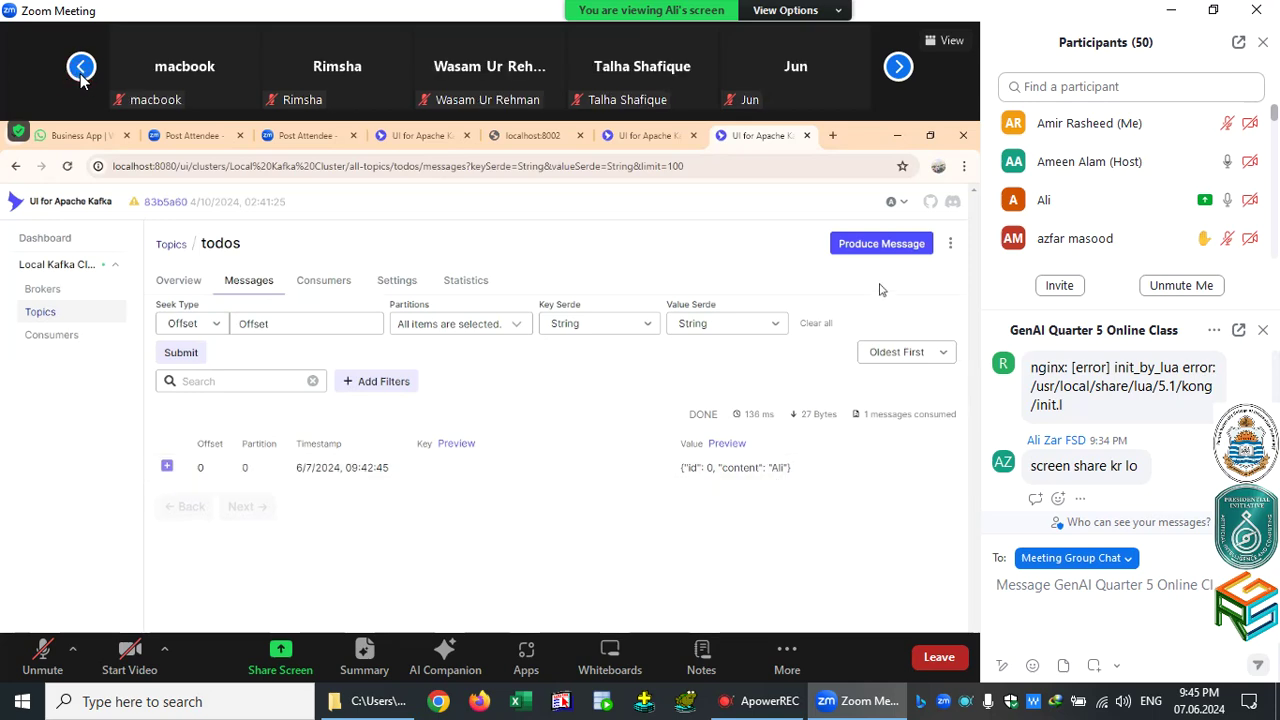
pyautogui.click(81, 67)
pyautogui.click(81, 67)
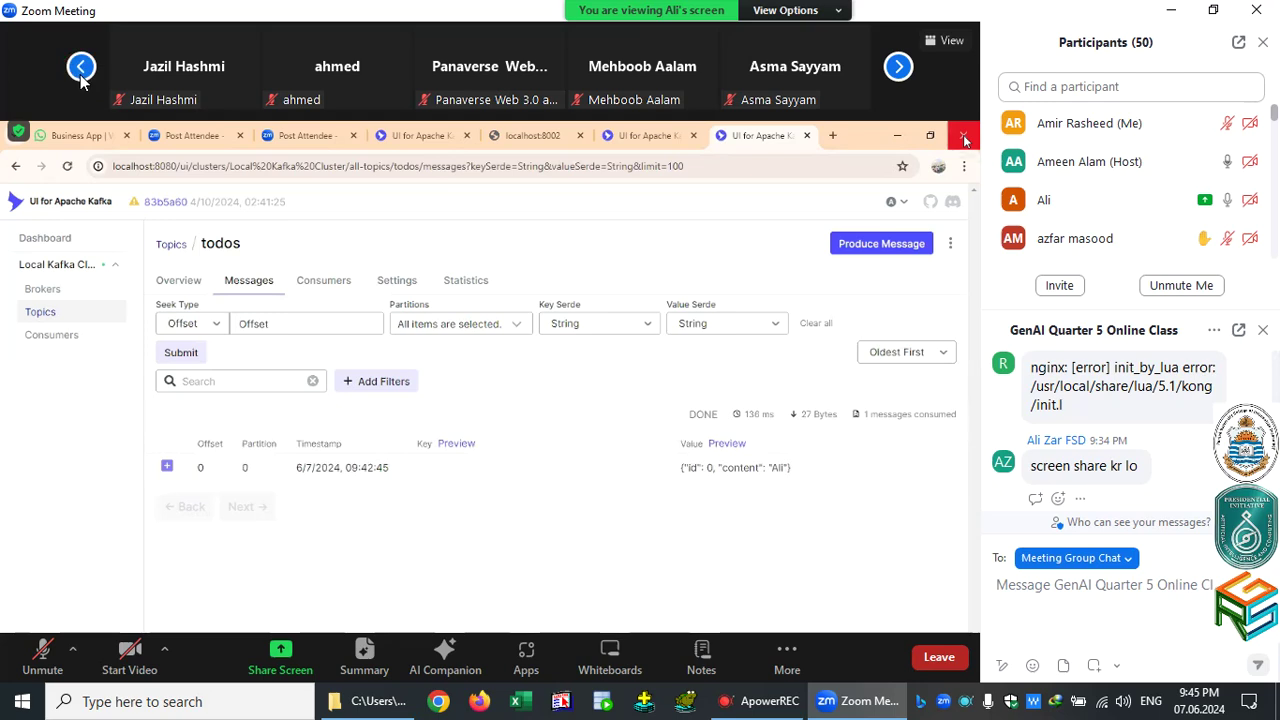
pyautogui.click(81, 70)
pyautogui.click(81, 70)
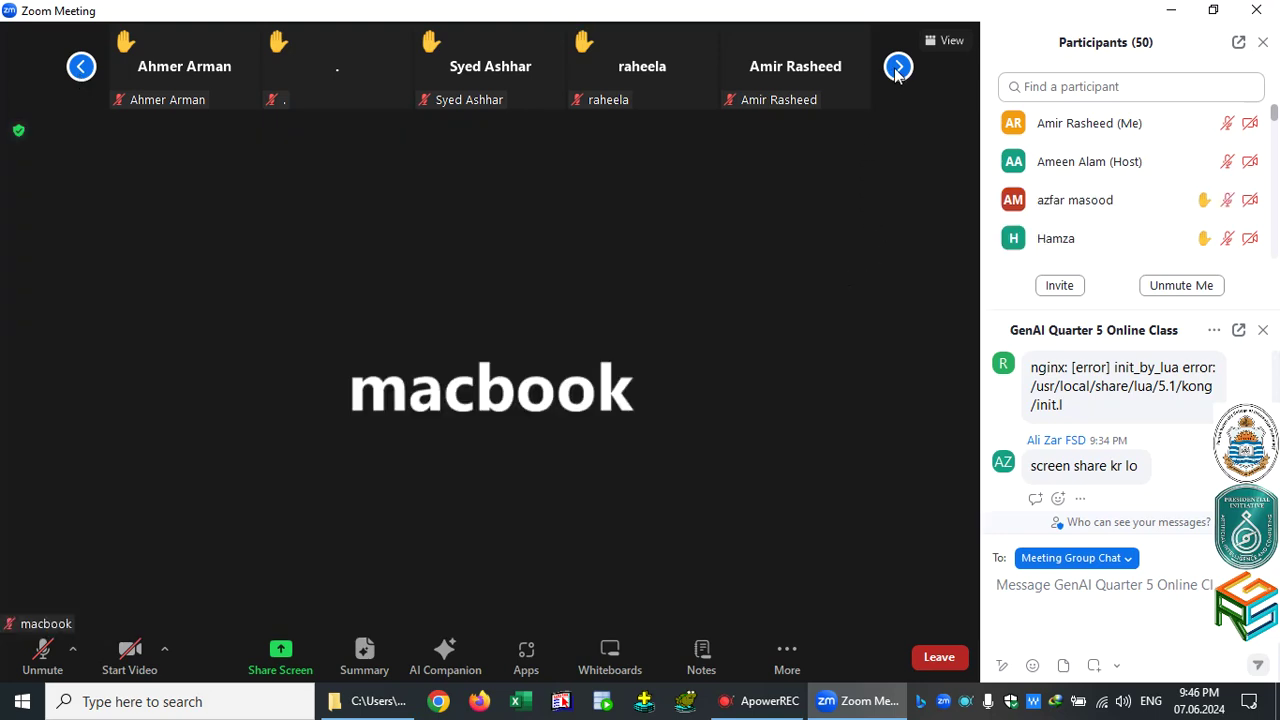
pyautogui.click(897, 67)
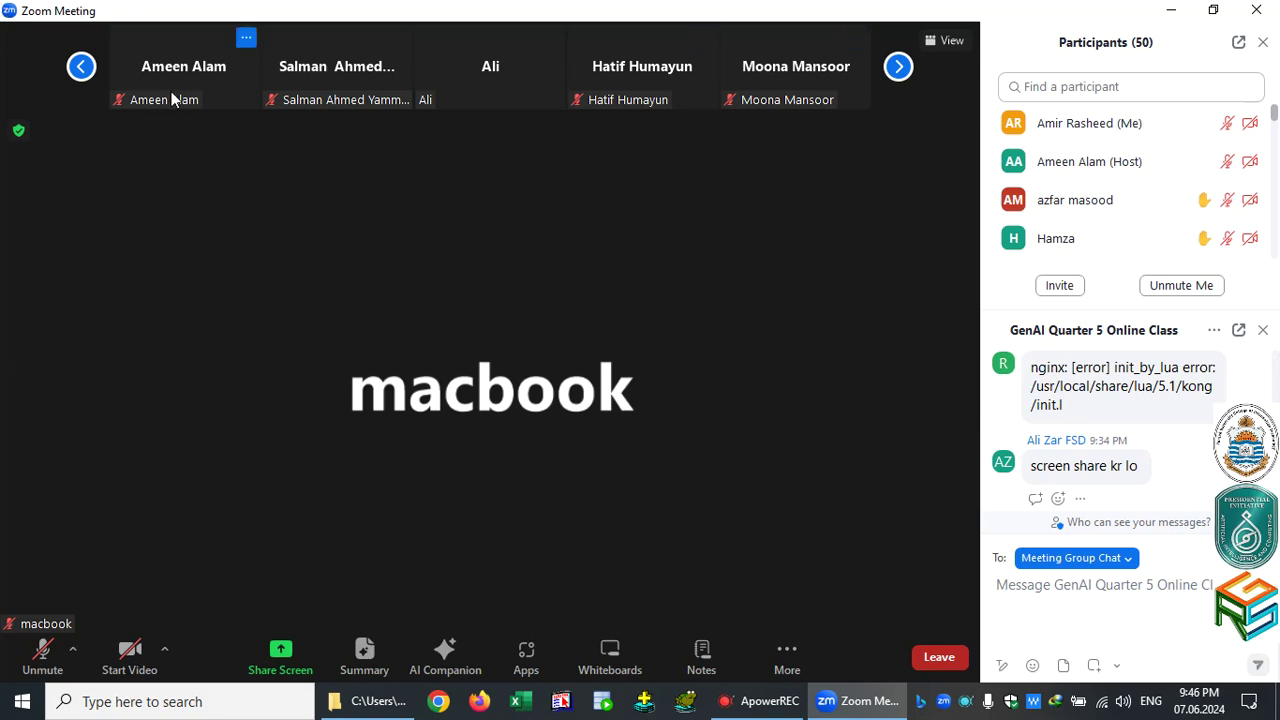
pyautogui.click(82, 66)
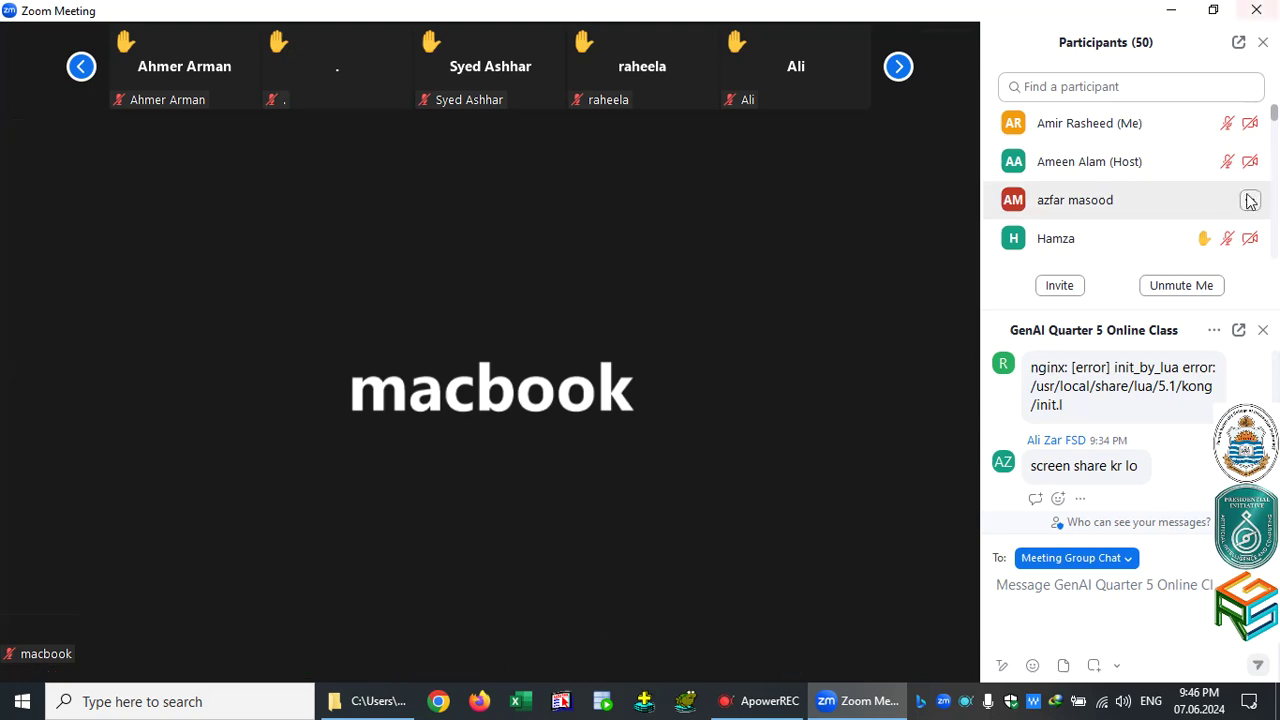
# Save the meeting chat on three occasions to keep the newly posted messages.
pyautogui.click(1214, 330)
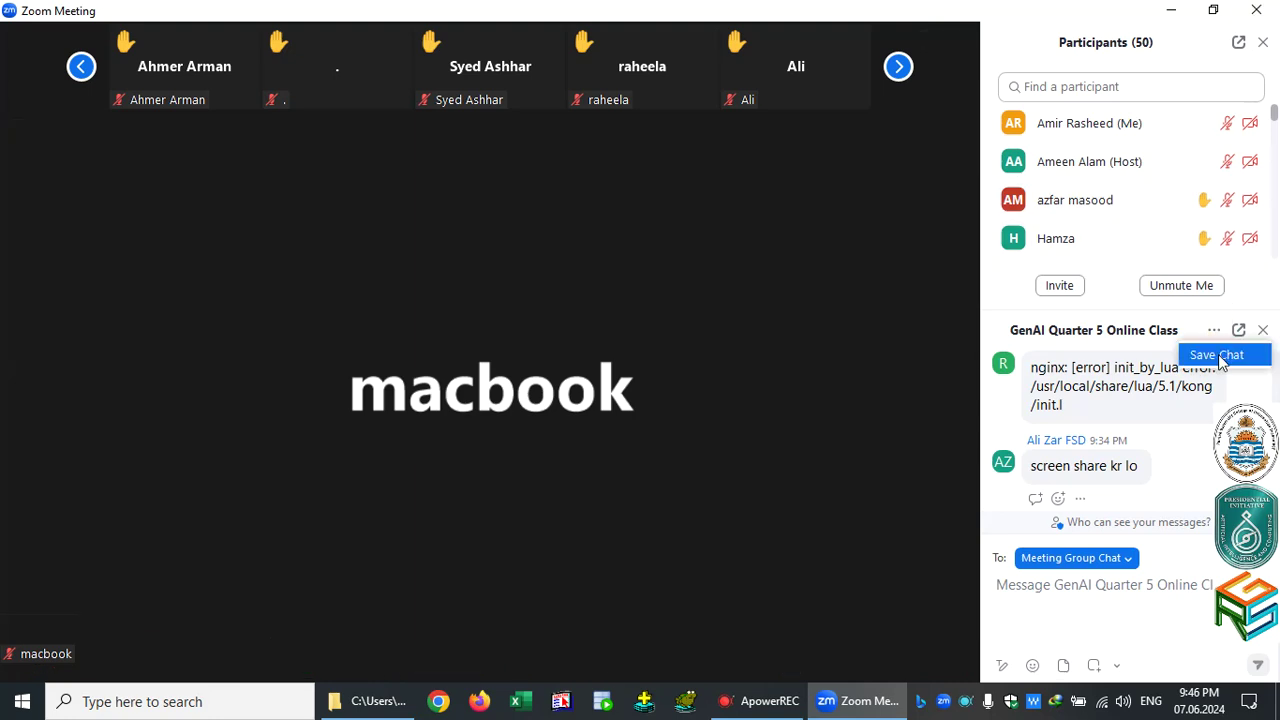
pyautogui.click(1218, 355)
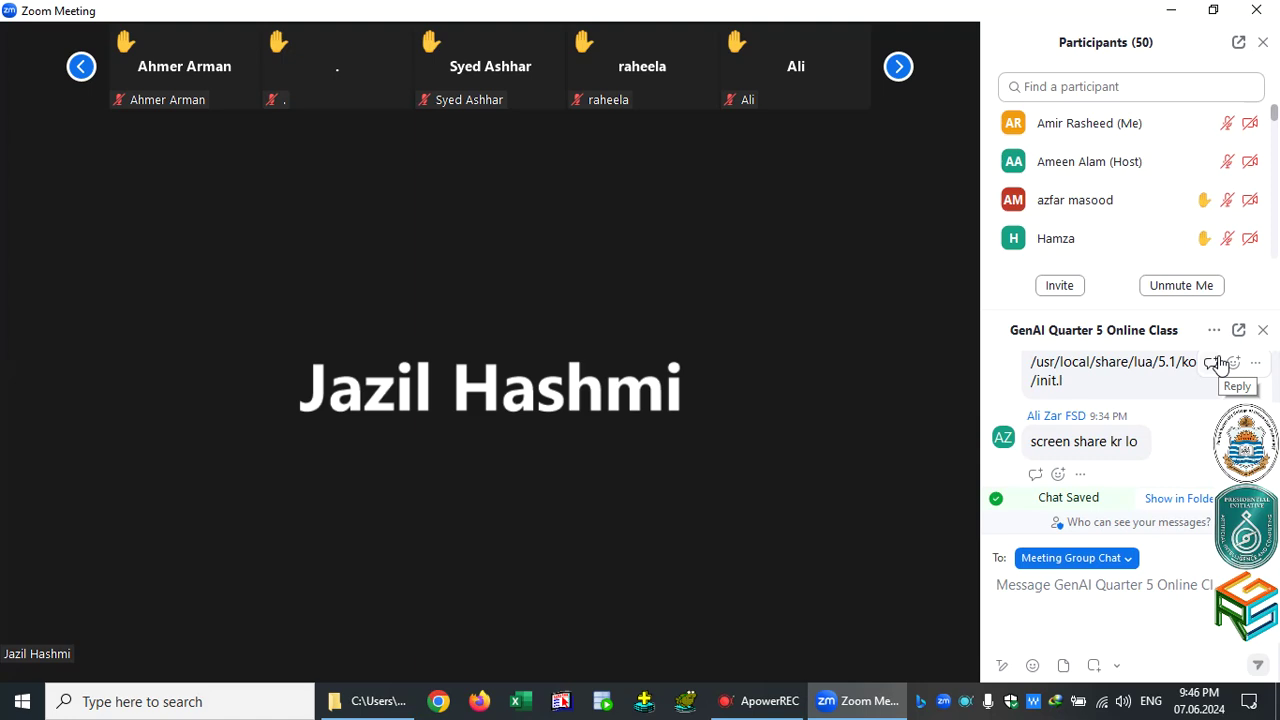
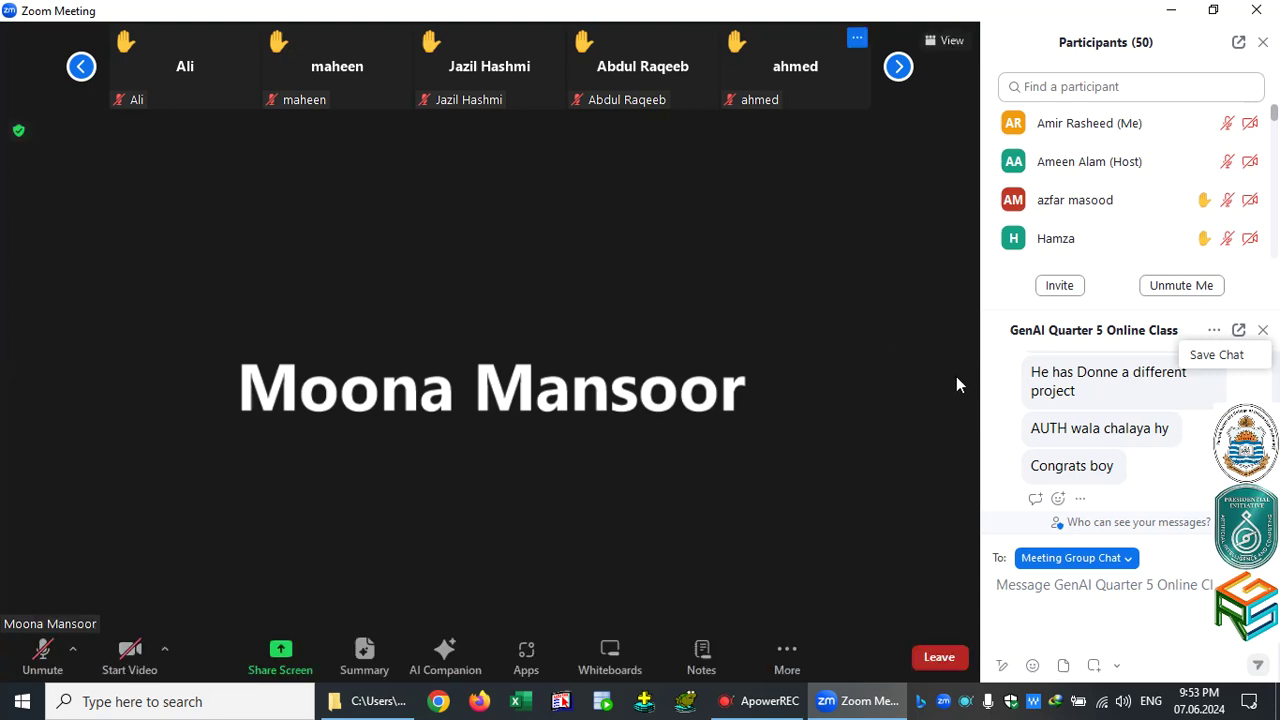
pyautogui.click(1214, 358)
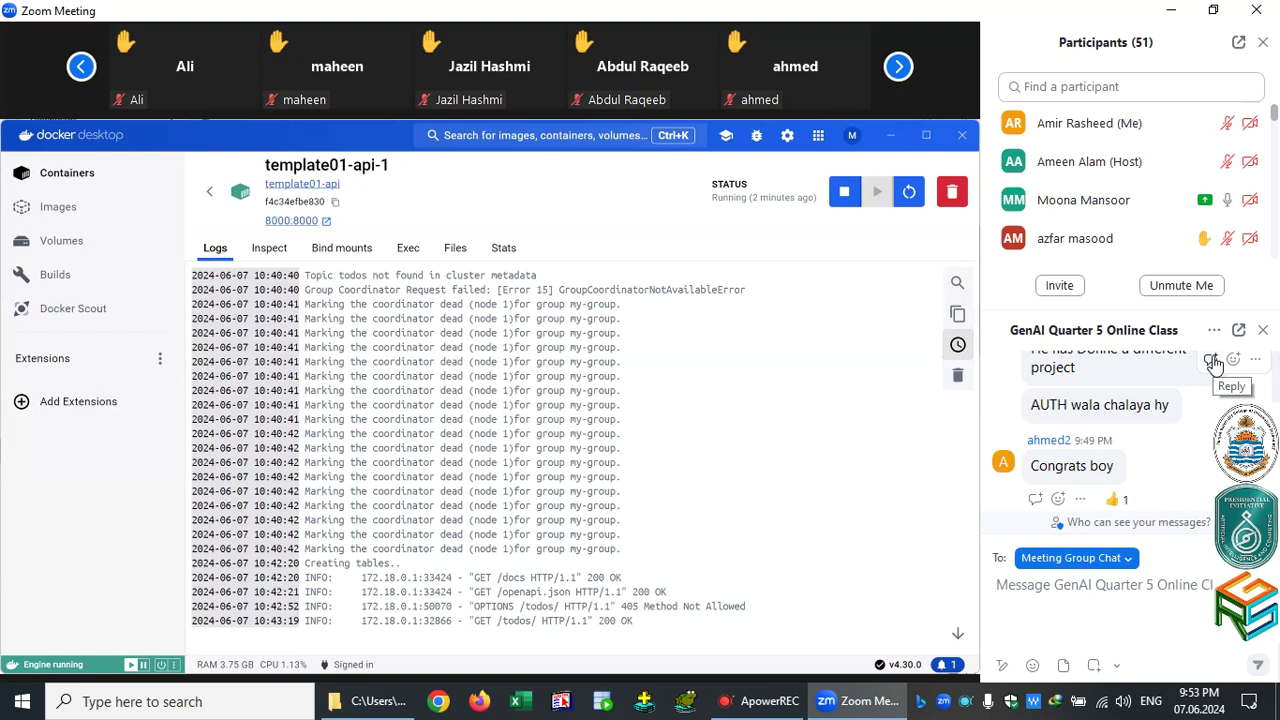
pyautogui.click(1212, 360)
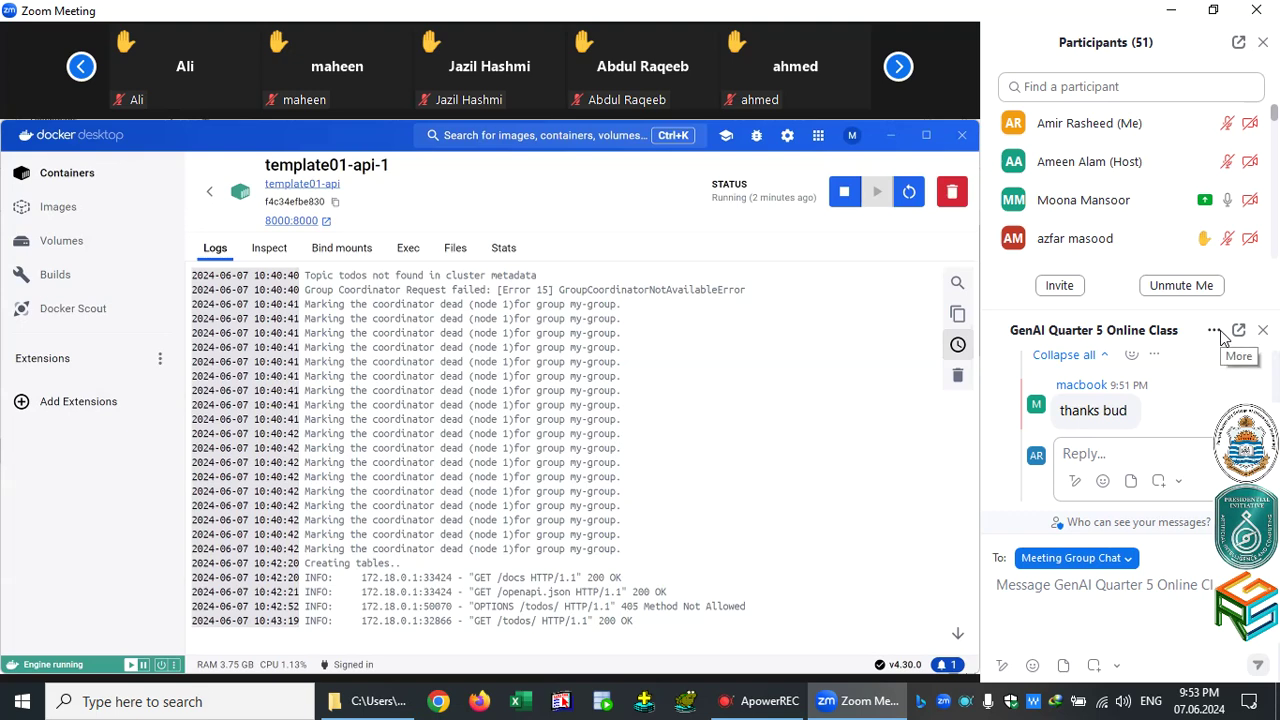
pyautogui.click(1216, 333)
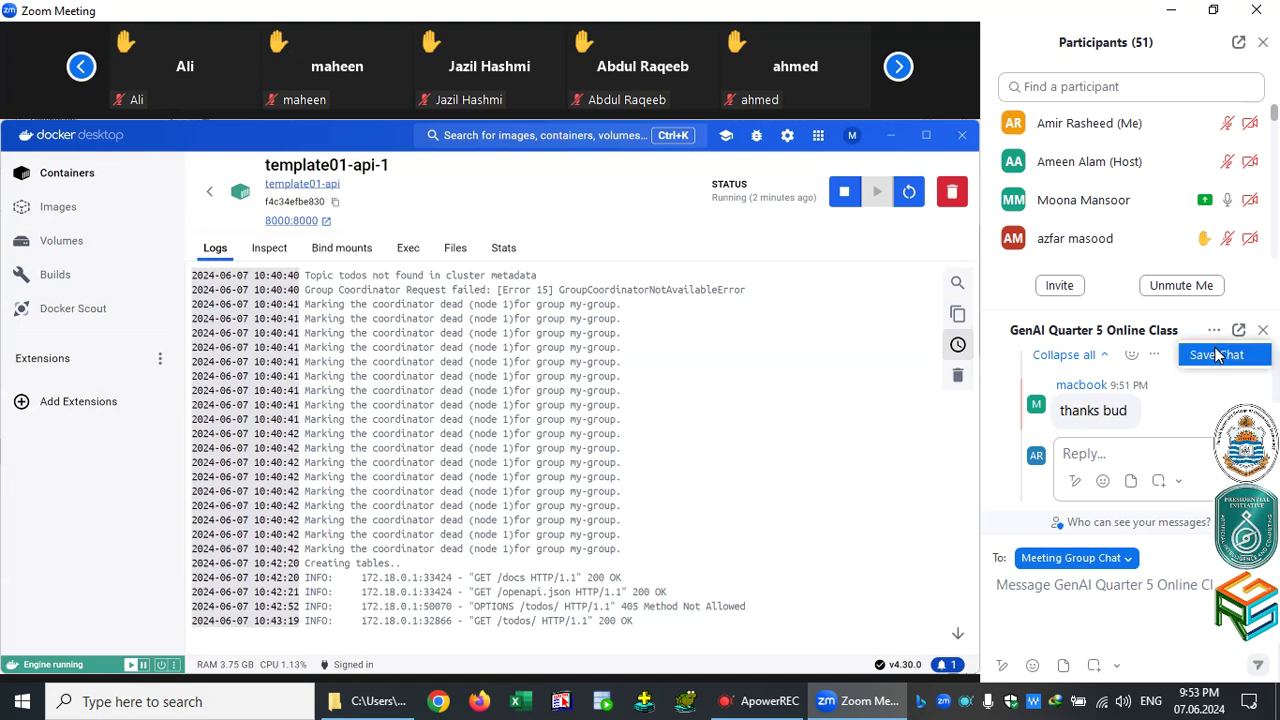
pyautogui.click(1218, 352)
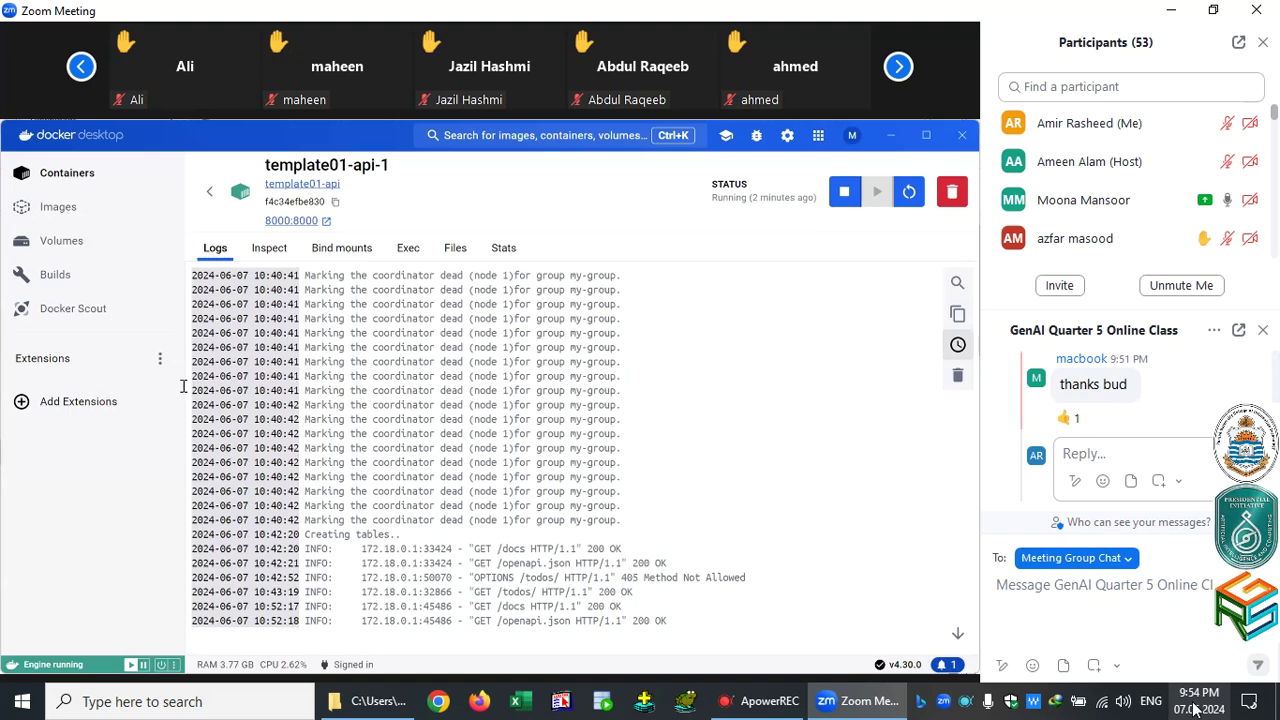
# Try to create a todo through POST /todos/ with the presenter's first name as content, and examine the server response.
pyautogui.hotkey('alt', 'Tab')
pyautogui.press('BackSpace')
pyautogui.press('BackSpace')
pyautogui.press('BackSpace')
pyautogui.press('BackSpace')
pyautogui.press('BackSpace')
pyautogui.press('BackSpace')
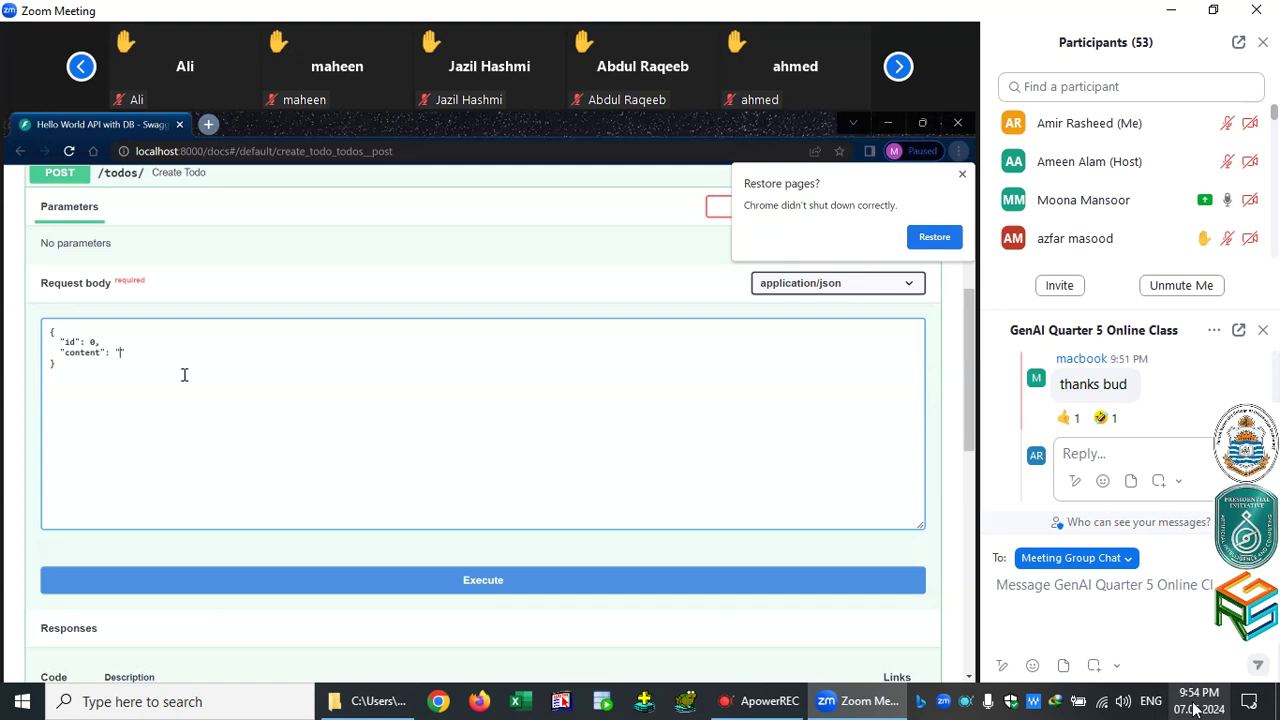
pyautogui.write('moona')
pyautogui.click(402, 588)
pyautogui.moveTo(970, 313); pyautogui.dragTo(970, 381)
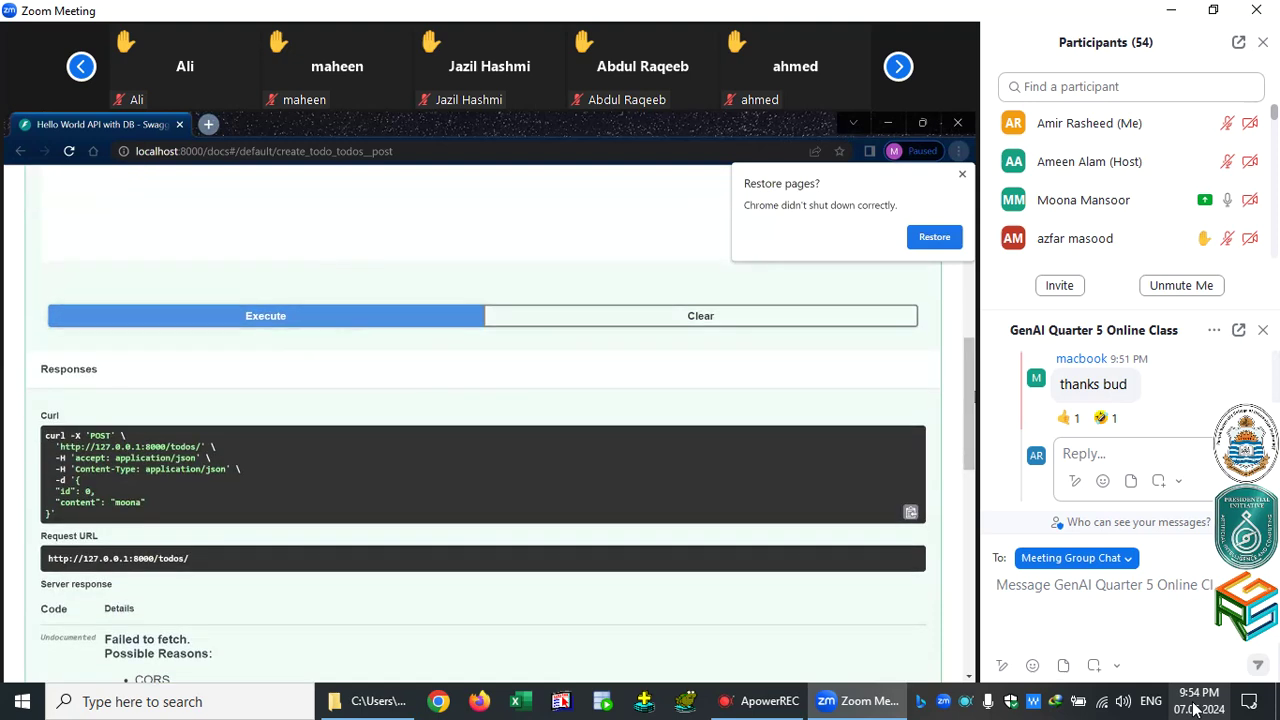
pyautogui.moveTo(970, 440); pyautogui.dragTo(970, 488)
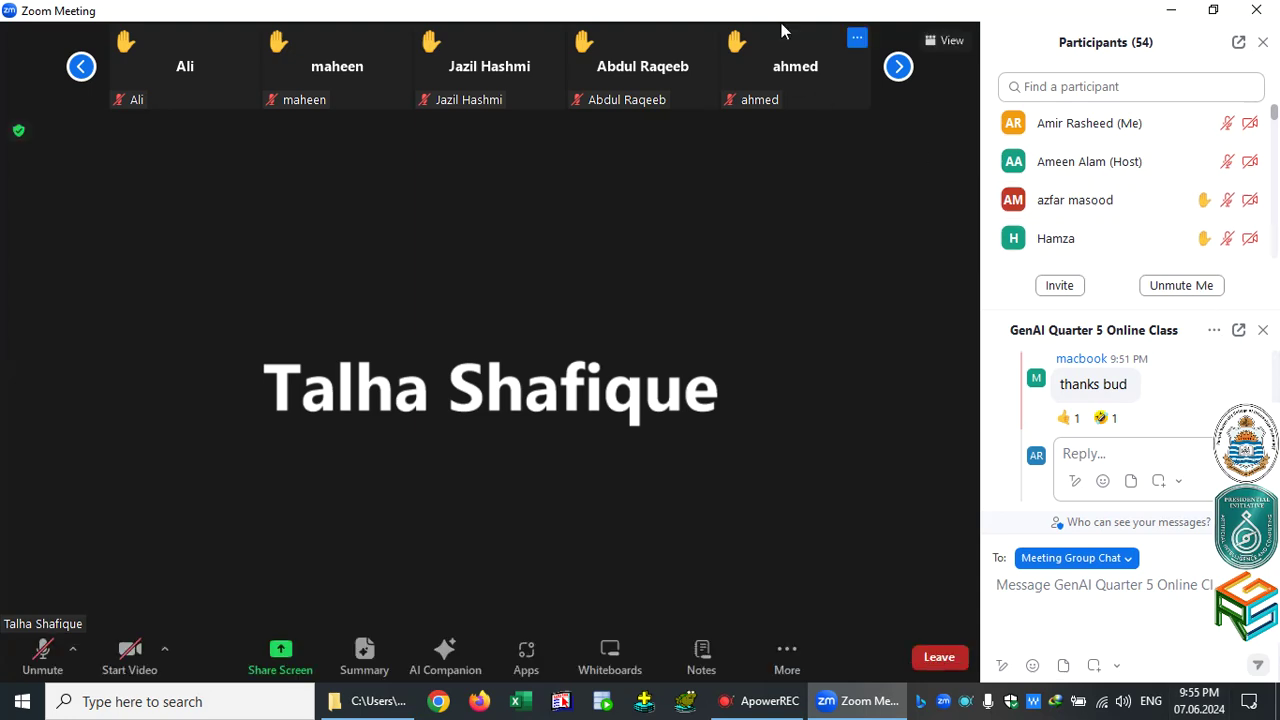
# Show the next page of participant tiles and save the meeting chat with its newest message about showing the code.
pyautogui.click(897, 80)
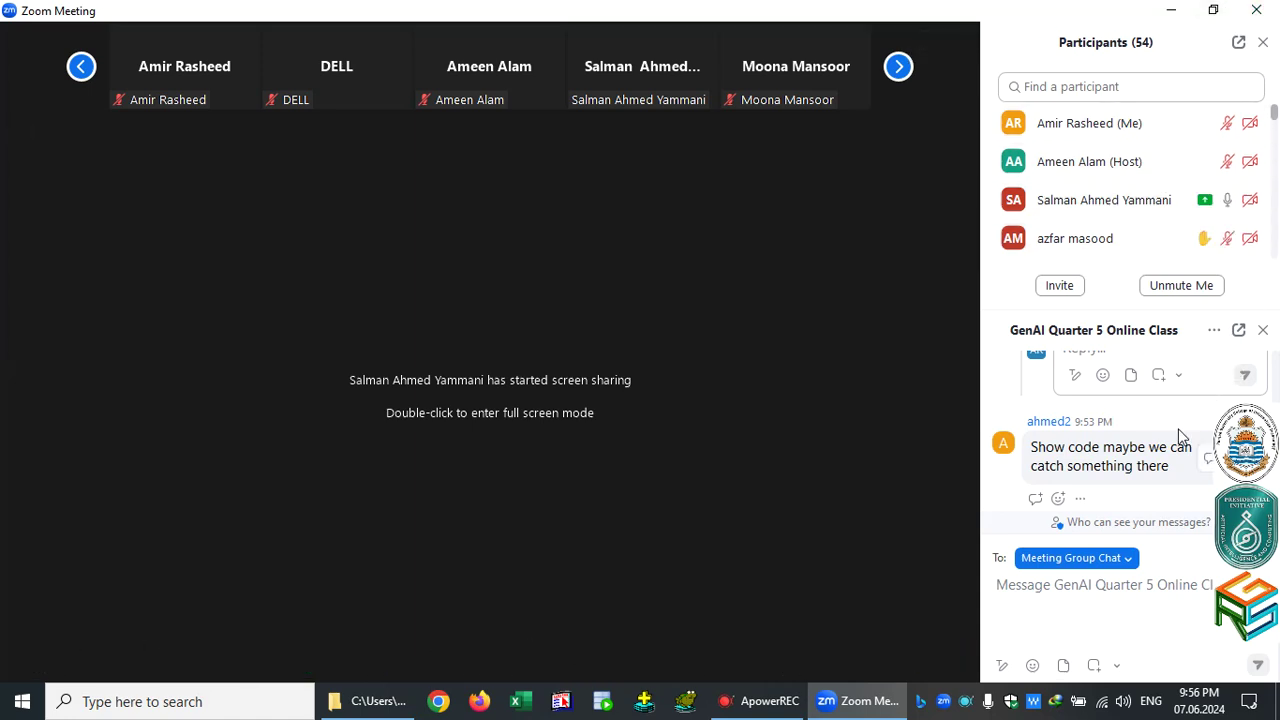
pyautogui.click(1214, 331)
pyautogui.click(1218, 356)
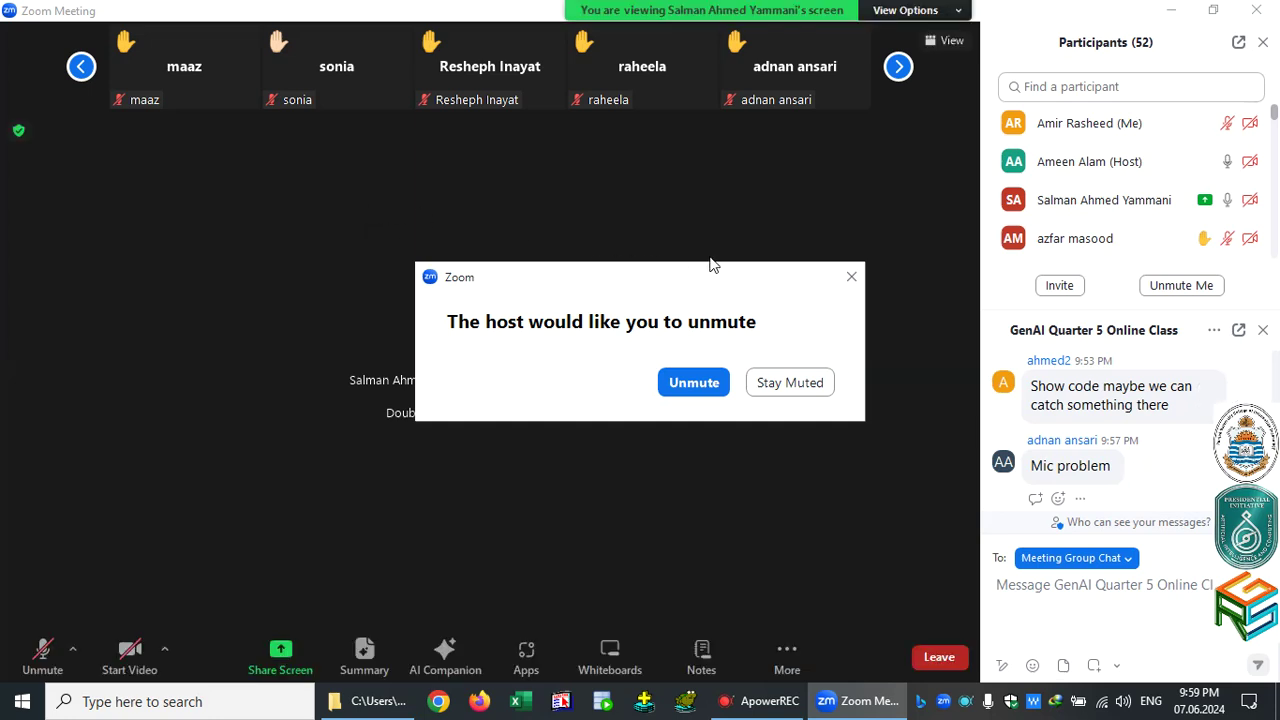
# Dismiss the host's unmute request and save the meeting chat including the message about the mic problem.
pyautogui.click(851, 280)
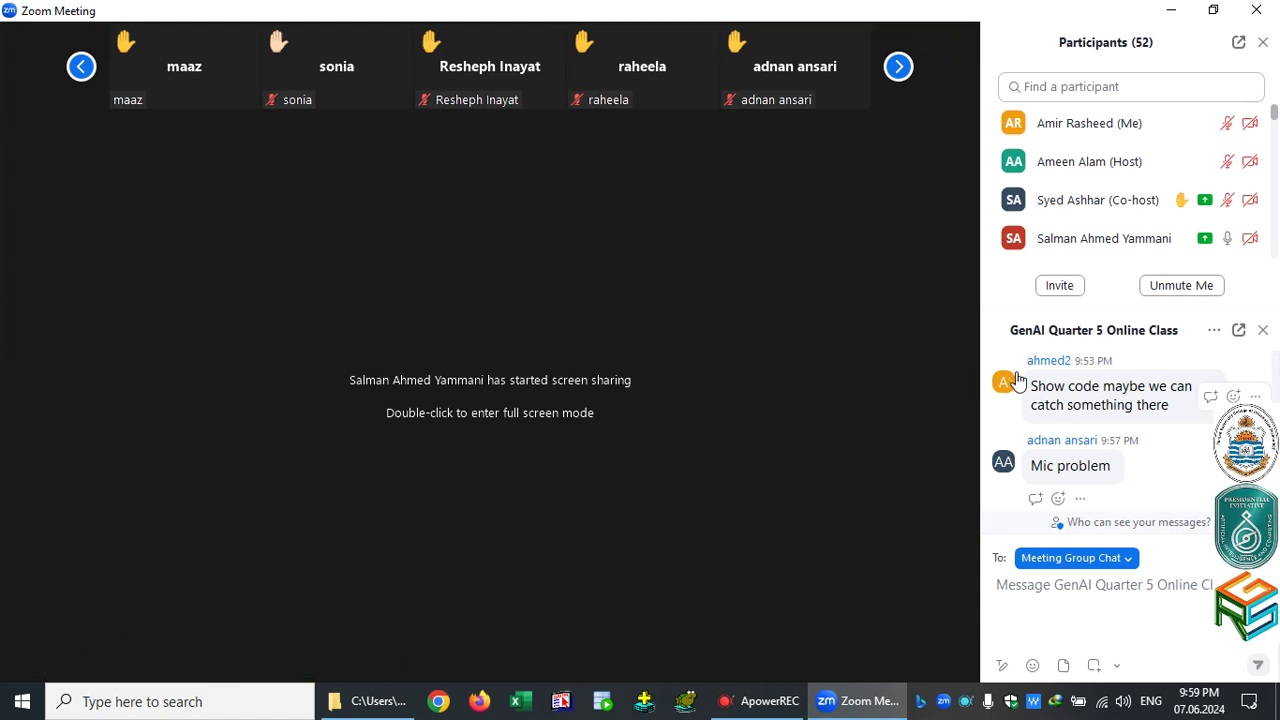
pyautogui.click(1213, 330)
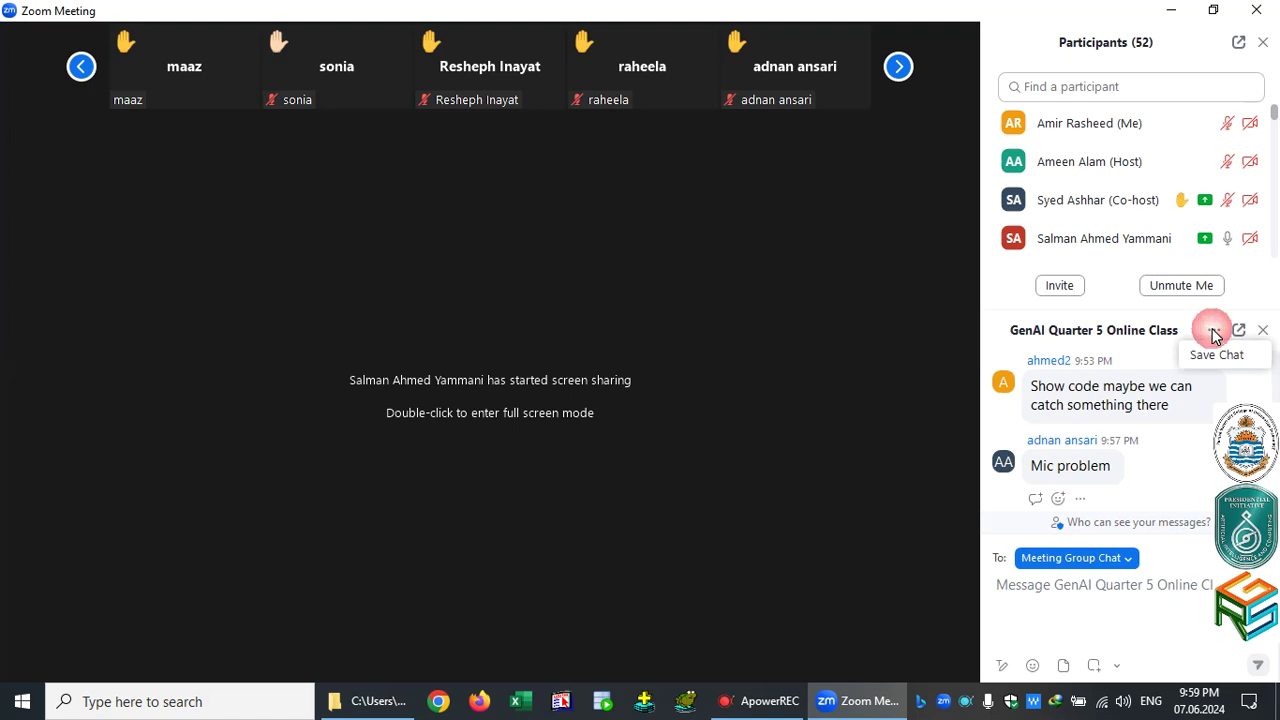
pyautogui.click(1216, 354)
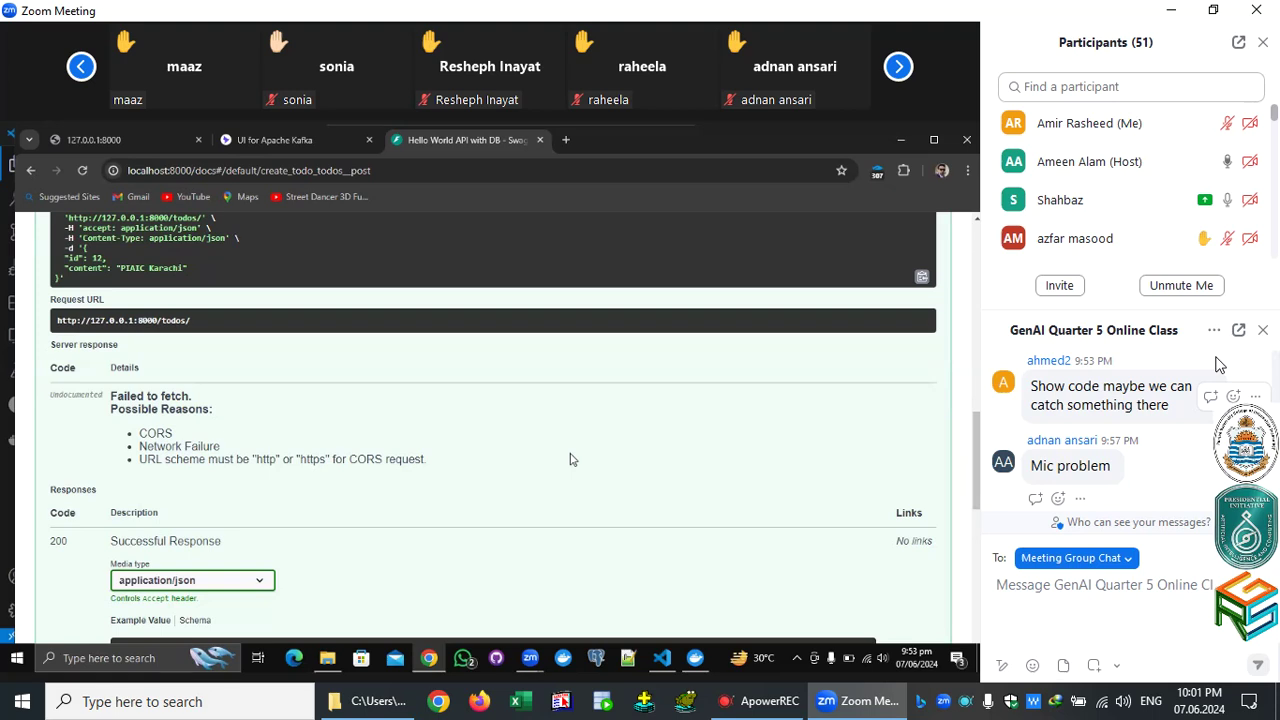
pyautogui.scroll(-3, 1218, 364)
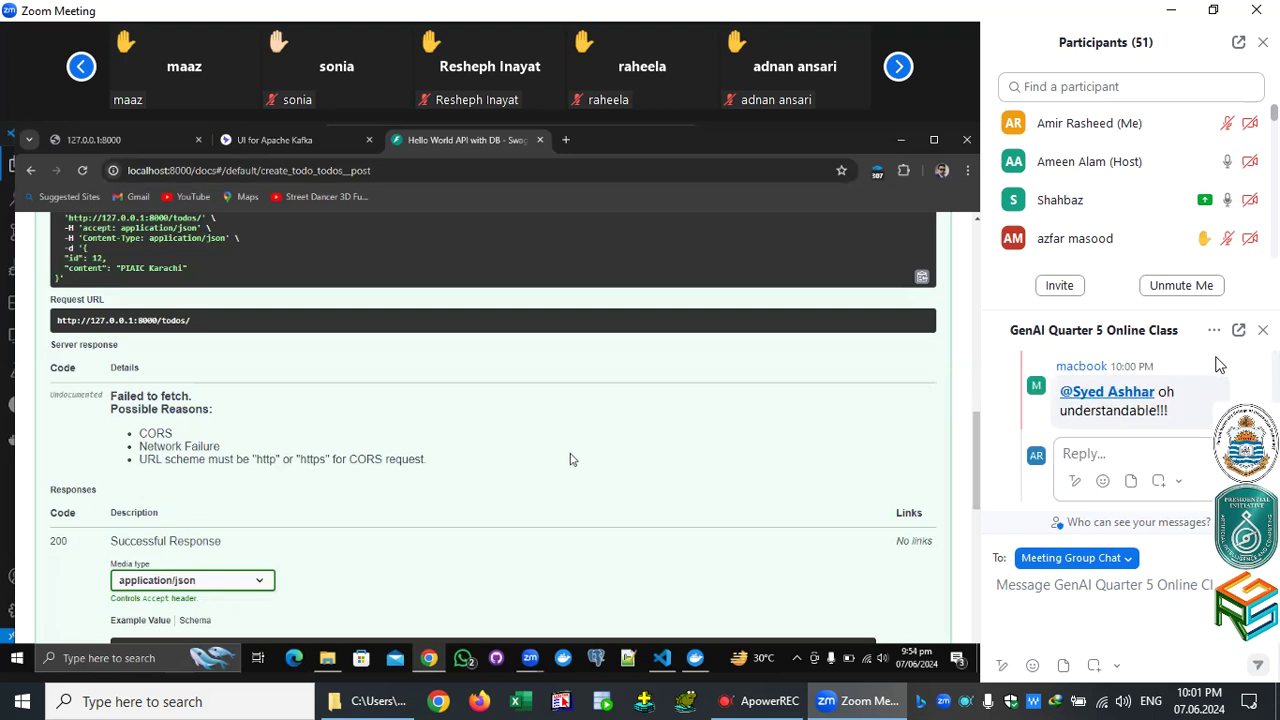
pyautogui.moveTo(1218, 364)
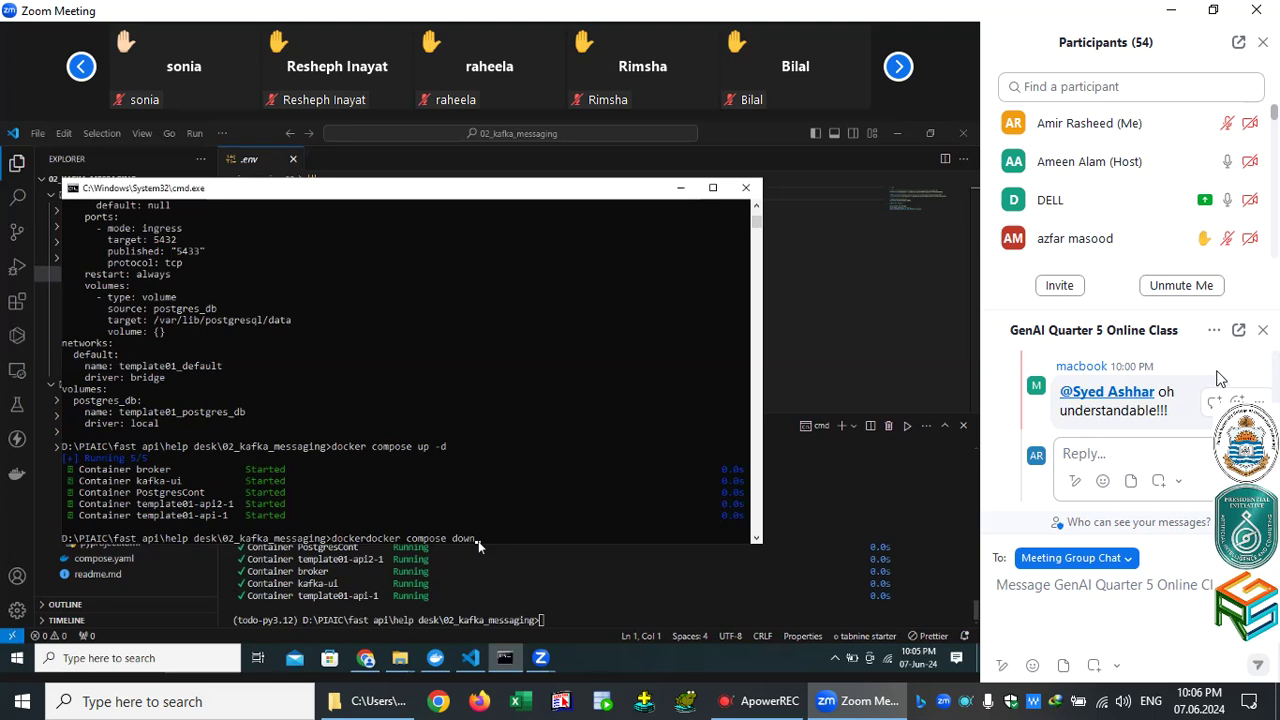
# Correct the mistyped command and stop and remove the compose containers with docker compose down.
pyautogui.press('Return')
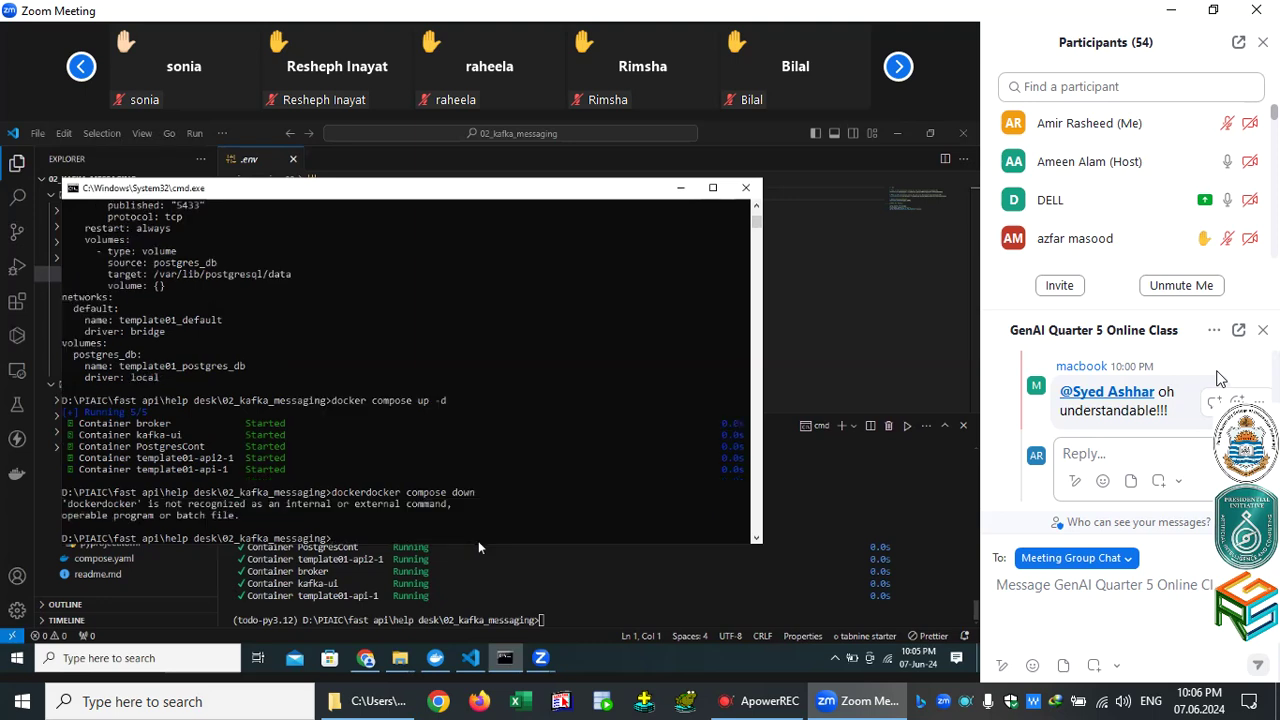
pyautogui.press('Up')
pyautogui.press('Left')
pyautogui.press('Left')
pyautogui.press('Left')
pyautogui.press('Left')
pyautogui.press('Left')
pyautogui.press('Left')
pyautogui.press('Left')
pyautogui.press('Left')
pyautogui.press('Left')
pyautogui.press('Left')
pyautogui.press('Left')
pyautogui.press('Left')
pyautogui.press('Left')
pyautogui.press('BackSpace')
pyautogui.press('BackSpace')
pyautogui.press('BackSpace')
pyautogui.press('BackSpace')
pyautogui.press('BackSpace')
pyautogui.press('BackSpace')
pyautogui.press('Return')
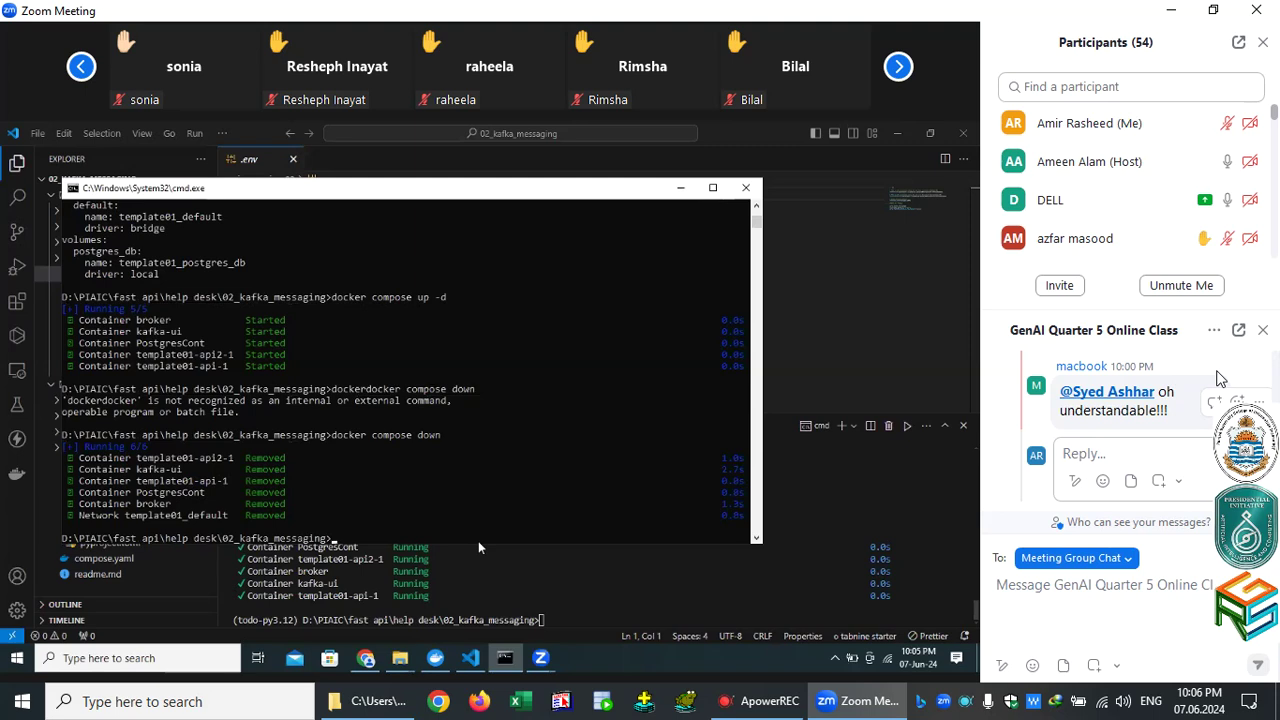
# Try to start the containers in the background with docker compose up --built -d.
pyautogui.press('Up')
pyautogui.press('BackSpace')
pyautogui.press('BackSpace')
pyautogui.press('BackSpace')
pyautogui.press('BackSpace')
pyautogui.write('up')
pyautogui.write('--built')
pyautogui.press('Return')
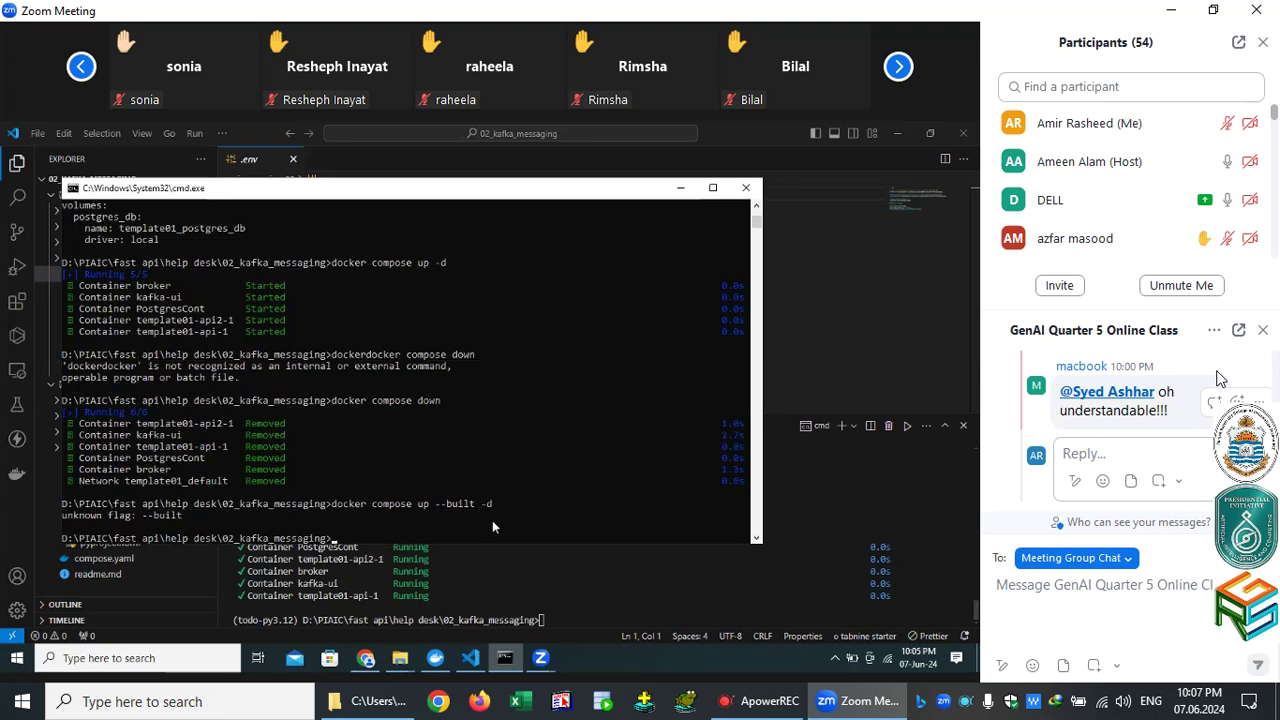
# Retry the startup command and correct its flag to run docker compose up --build -d.
pyautogui.press('Up')
pyautogui.press('BackSpace')
pyautogui.press('BackSpace')
pyautogui.press('BackSpace')
pyautogui.write('d')
pyautogui.press('Return')
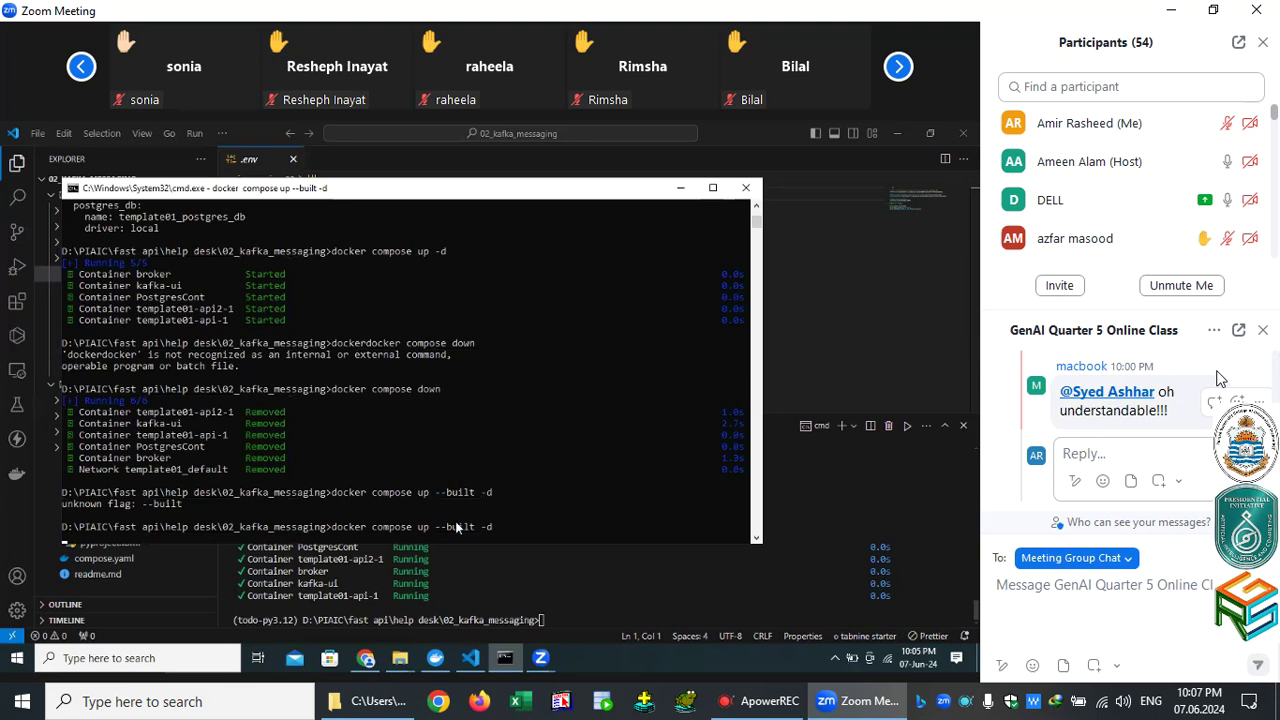
pyautogui.press('Up')
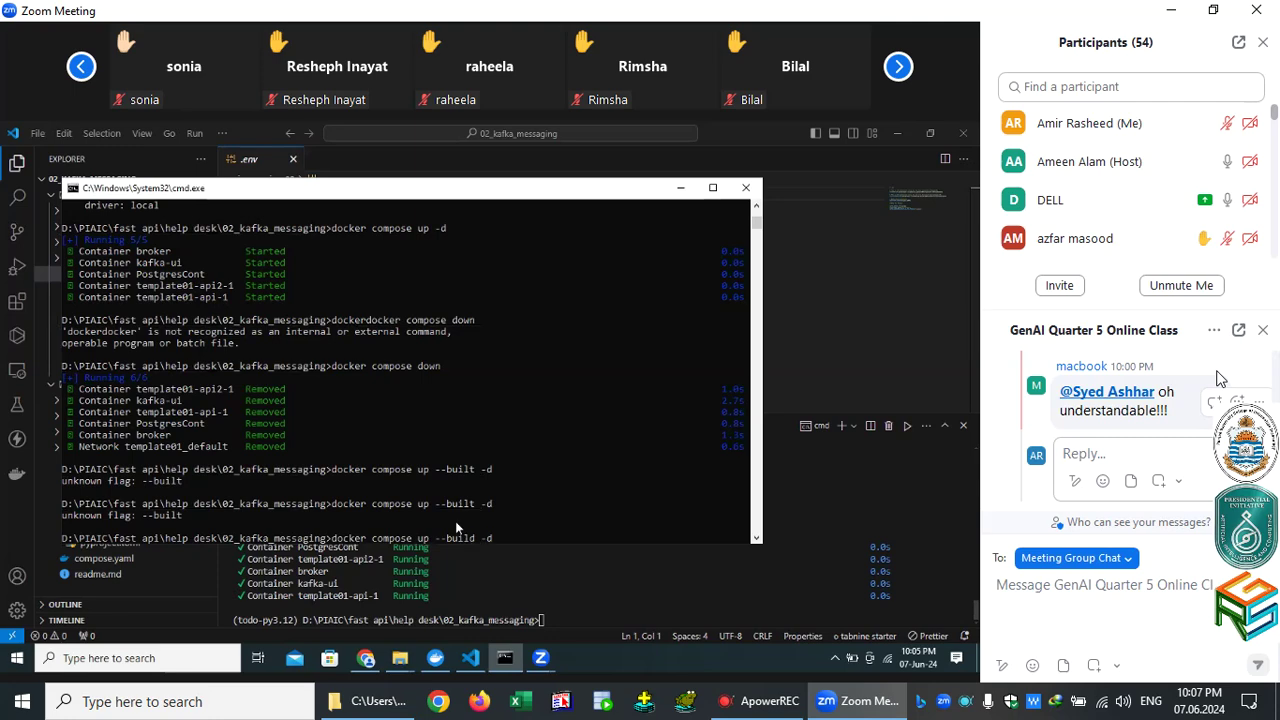
pyautogui.press('Return')
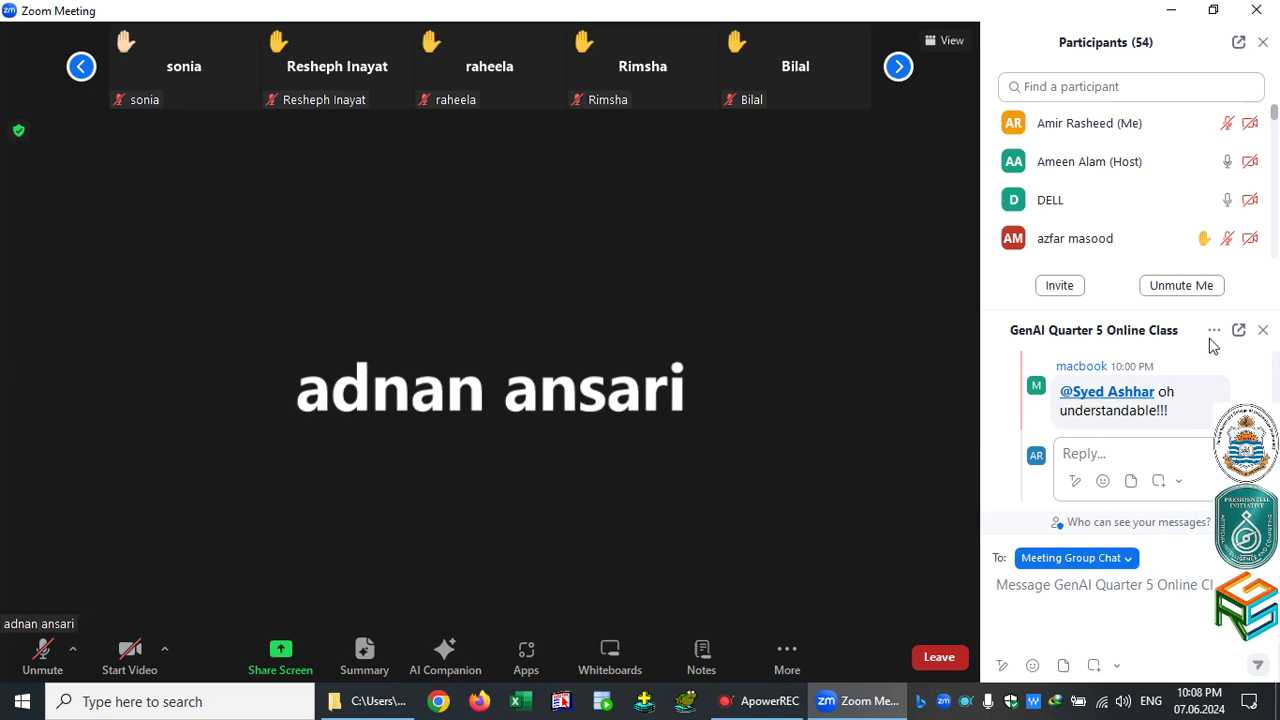
# Save the meeting chat twice, including the new message about the CORS issue and the container restart.
pyautogui.click(1213, 331)
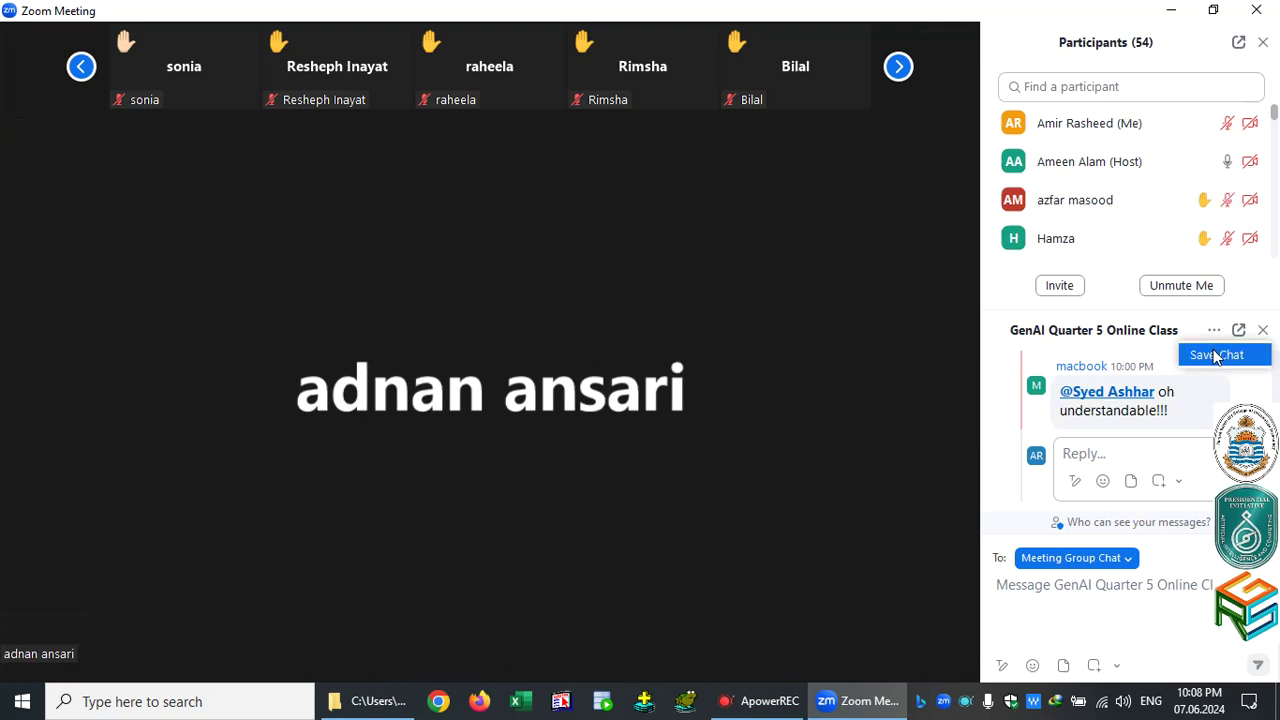
pyautogui.click(1216, 355)
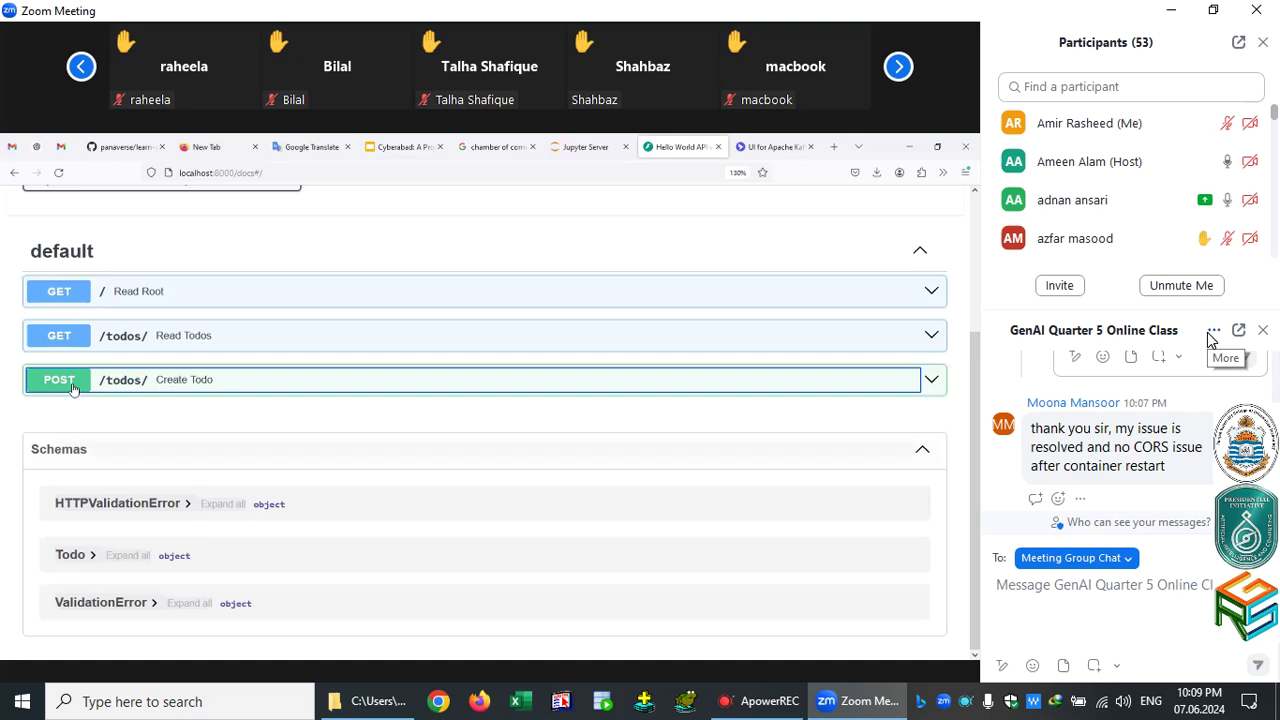
pyautogui.click(1212, 332)
pyautogui.click(1216, 356)
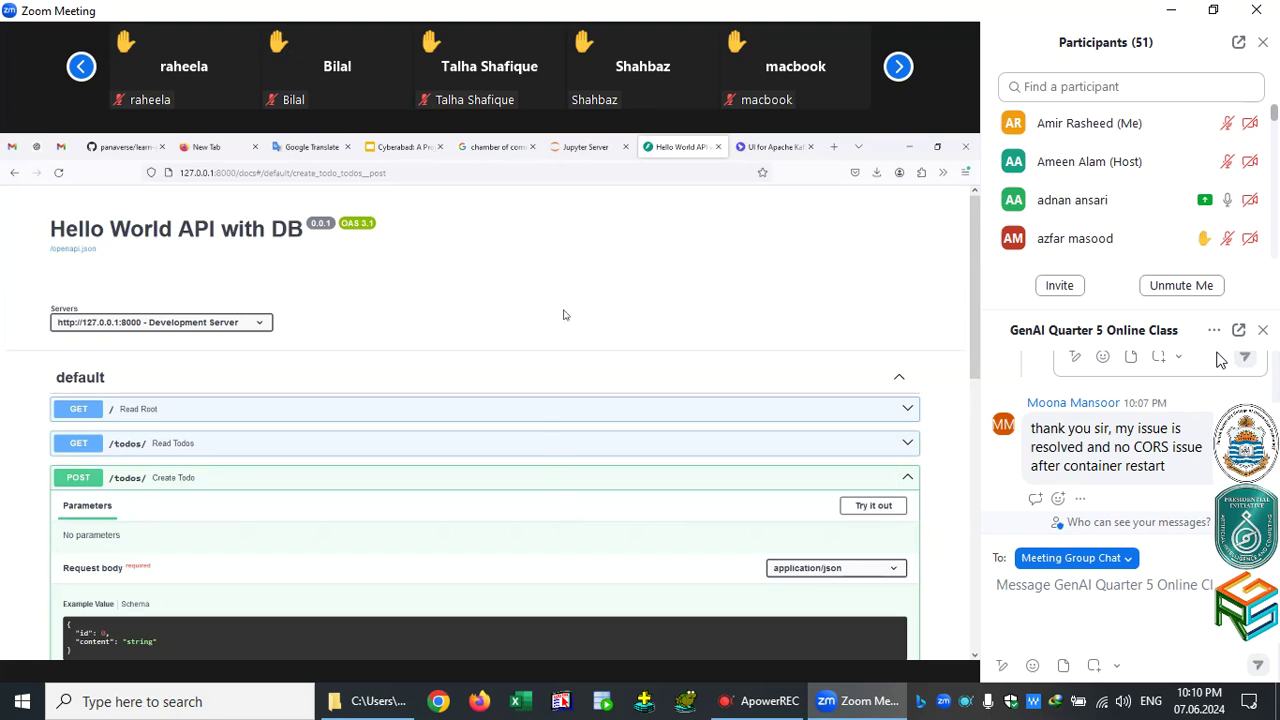
# View the messages of the todos topic in UI for Apache Kafka and return to the API docs.
pyautogui.click(772, 147)
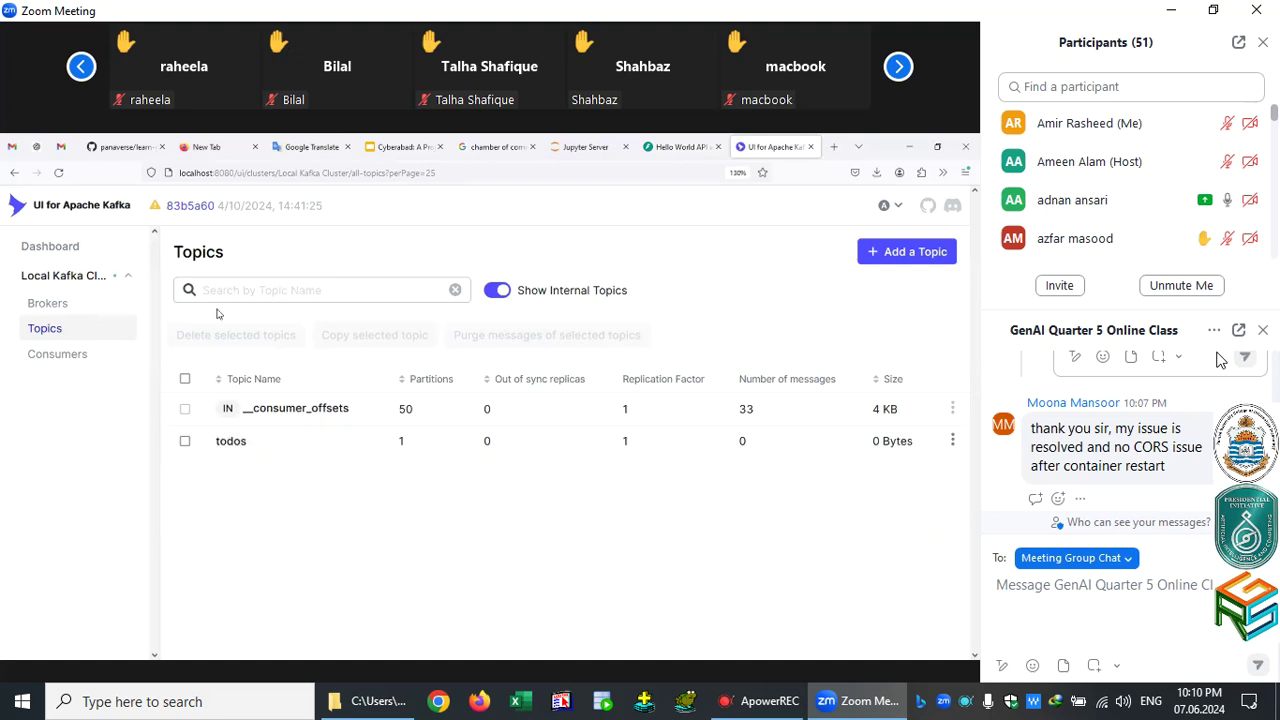
pyautogui.click(231, 441)
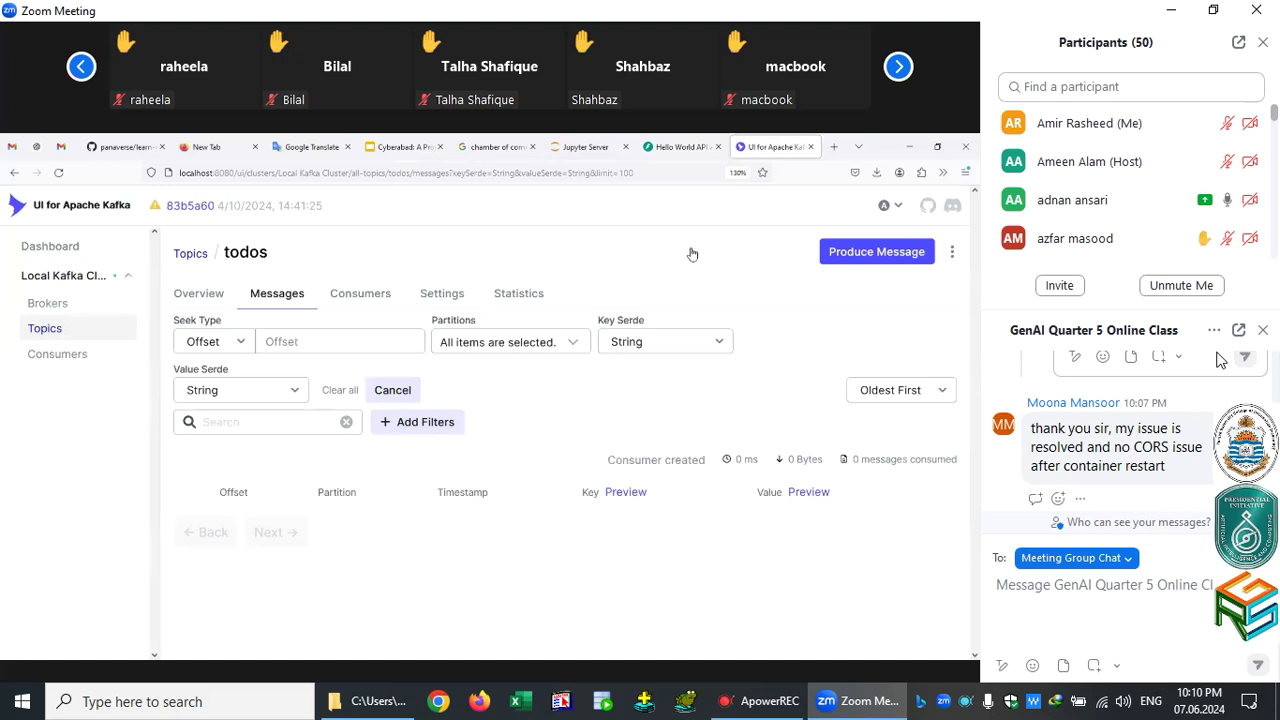
pyautogui.hotkey('ctrl', 'shift', 'Tab')
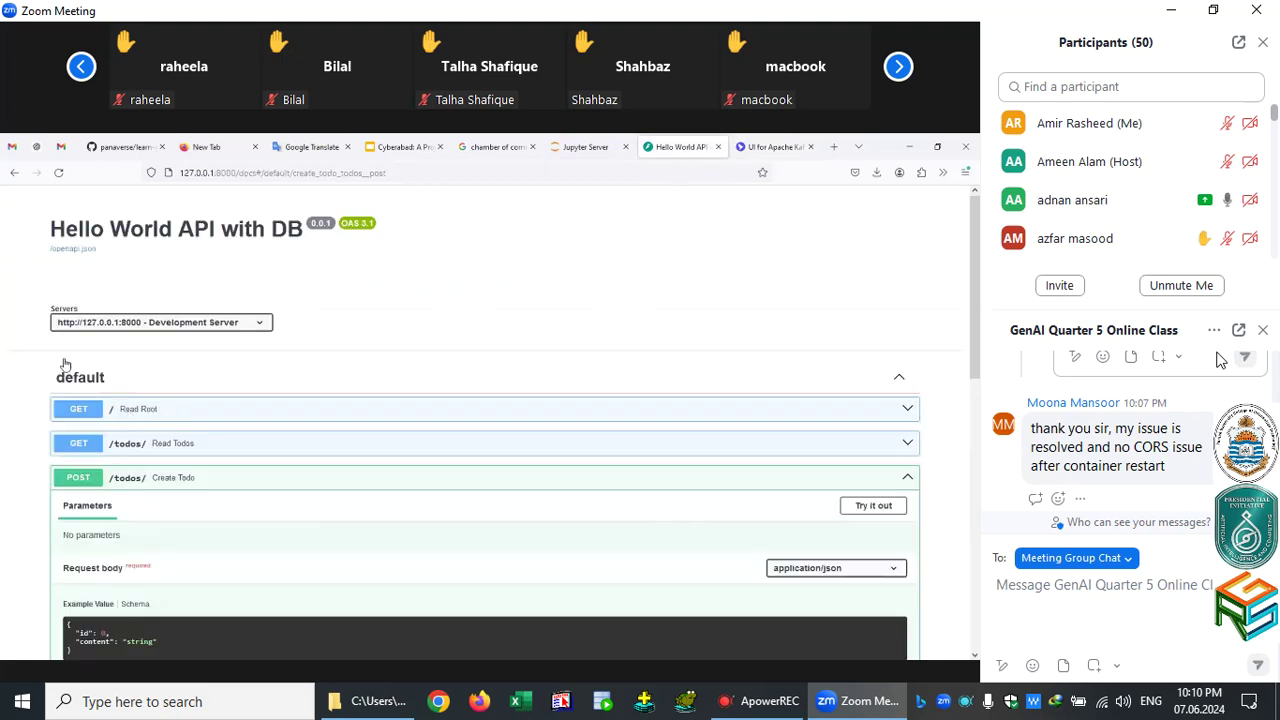
# Create a todo with id 1 and content "Karachi" through POST /todos/, and compare the response with the todos topic's messages.
pyautogui.scroll(-1, 517, 488)
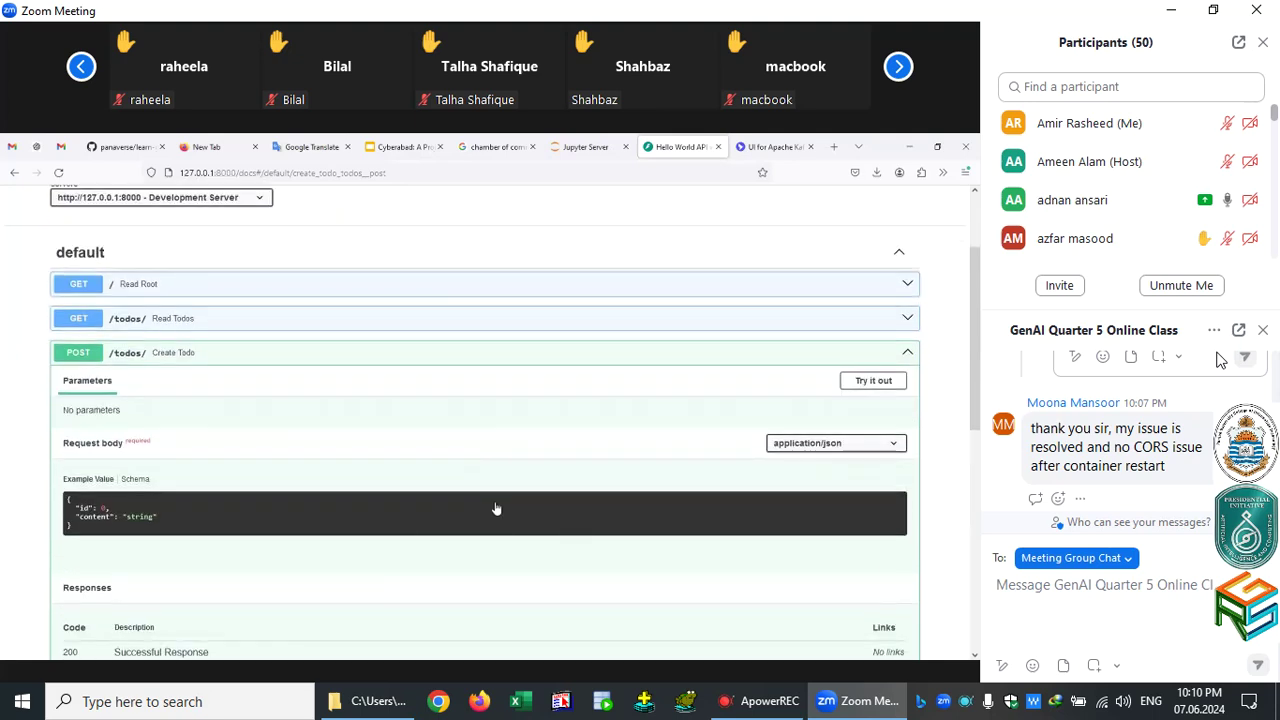
pyautogui.click(390, 446)
pyautogui.click(110, 446)
pyautogui.scroll(-3, 297, 509)
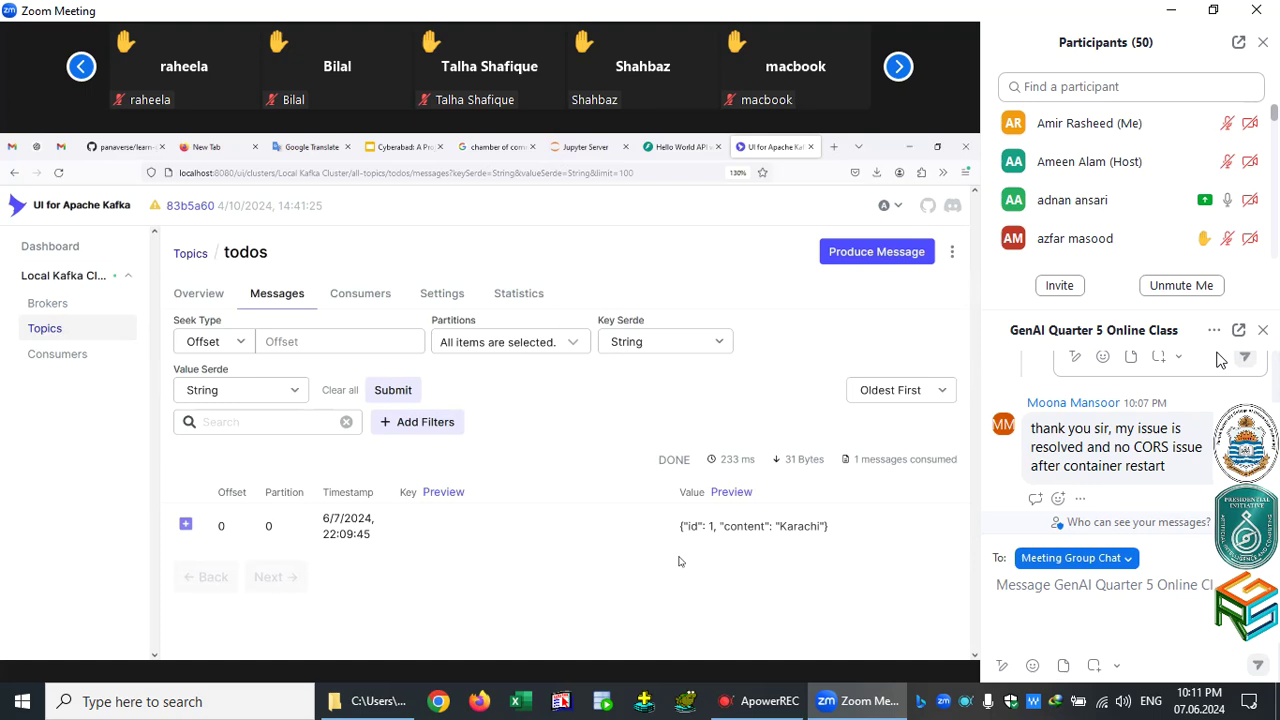
pyautogui.click(675, 148)
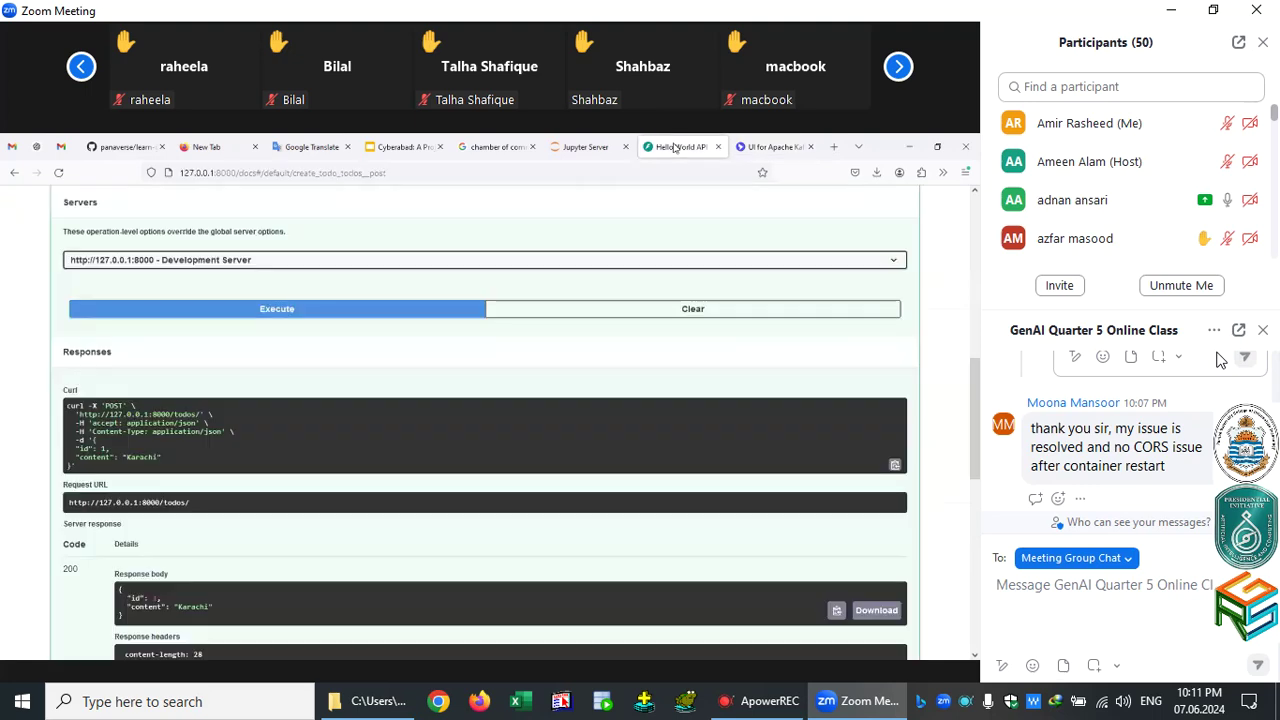
pyautogui.click(770, 143)
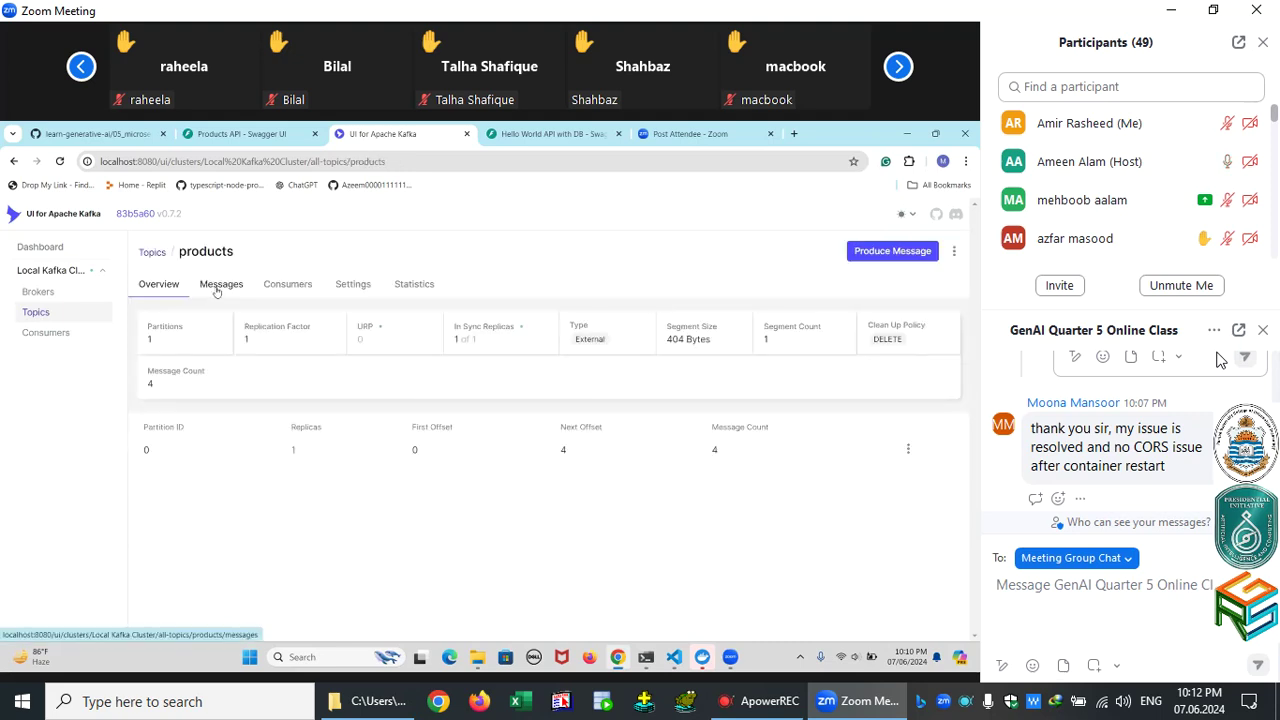
# Examine the products topic's messages and the todos topic assigned to the products-group consumer group.
pyautogui.click(219, 287)
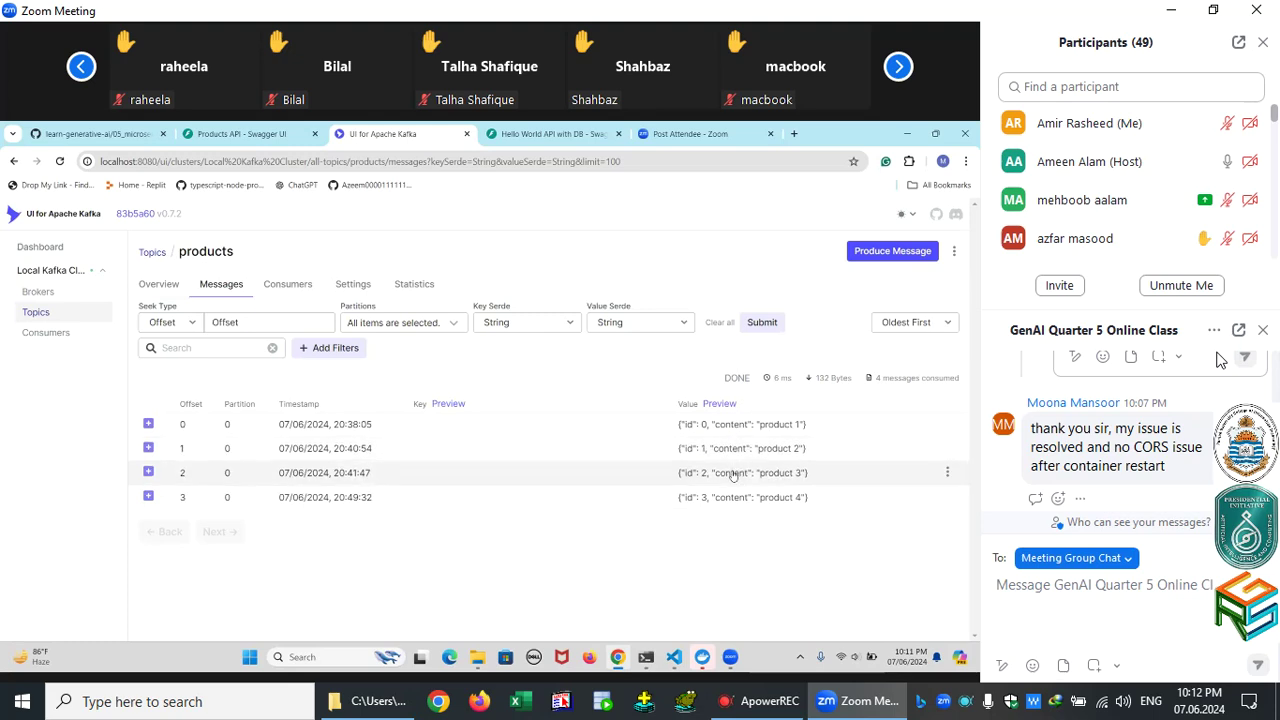
pyautogui.click(60, 334)
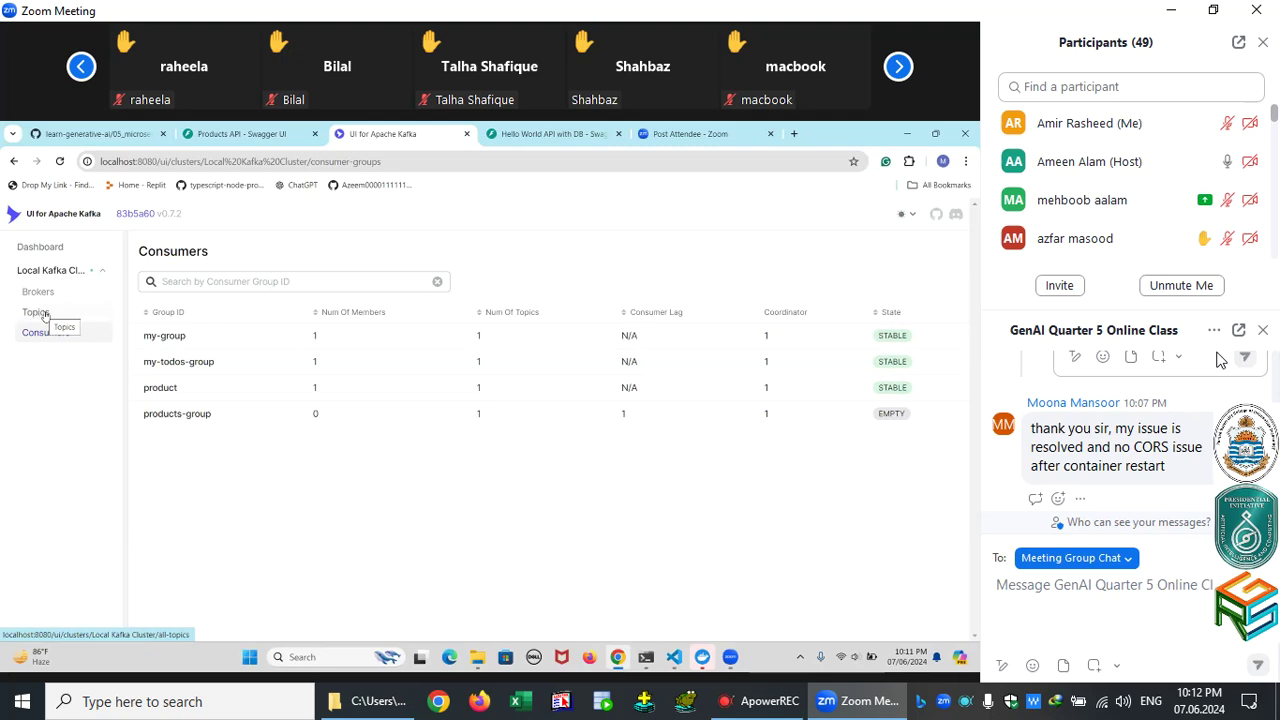
pyautogui.click(175, 415)
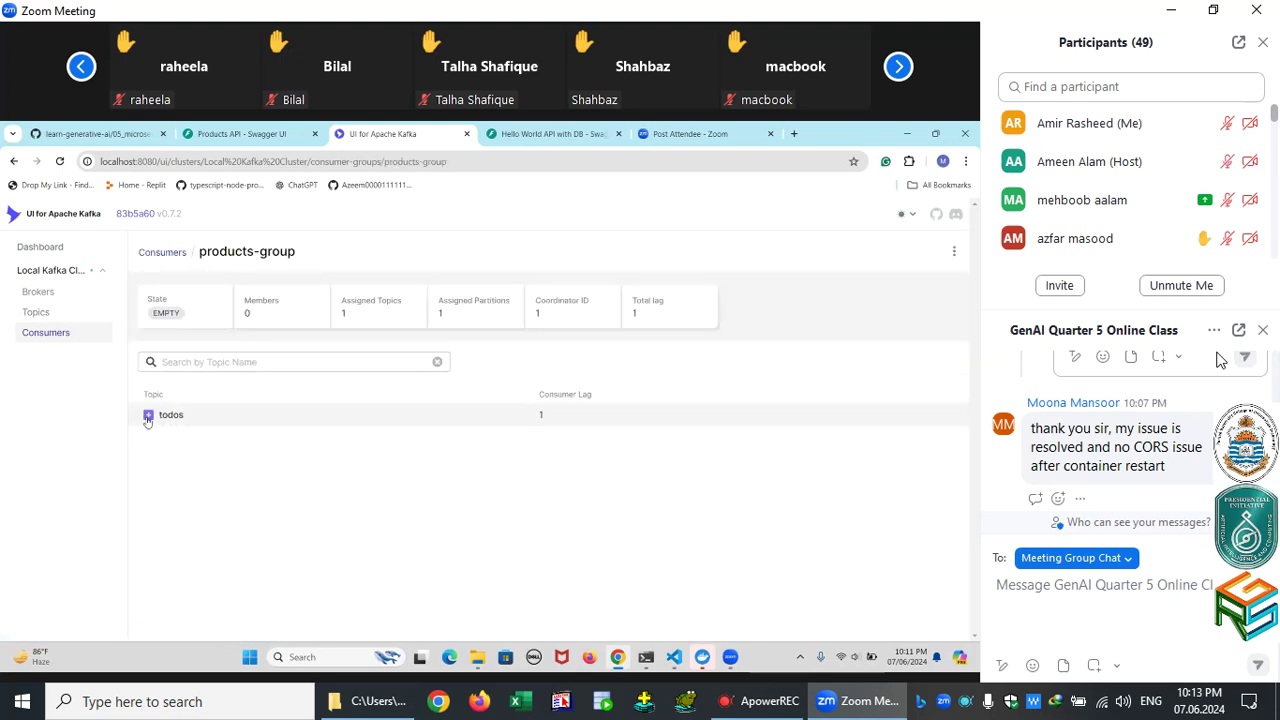
pyautogui.click(148, 415)
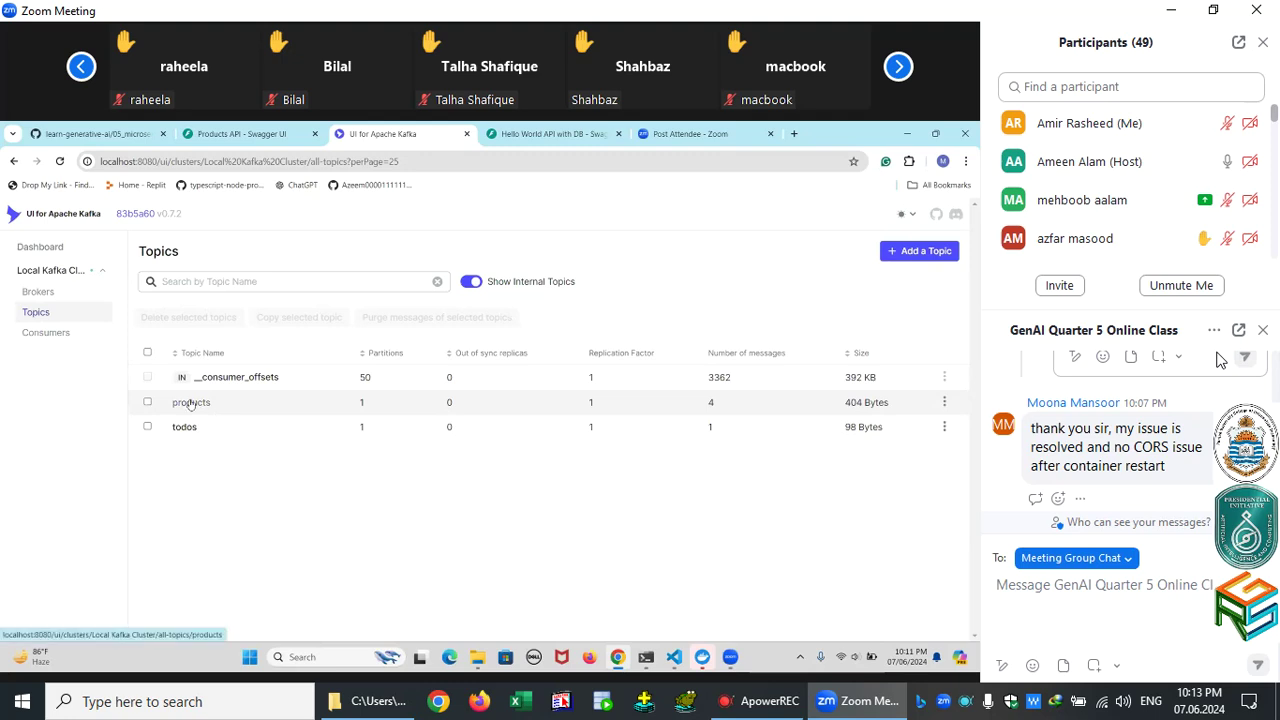
pyautogui.click(190, 402)
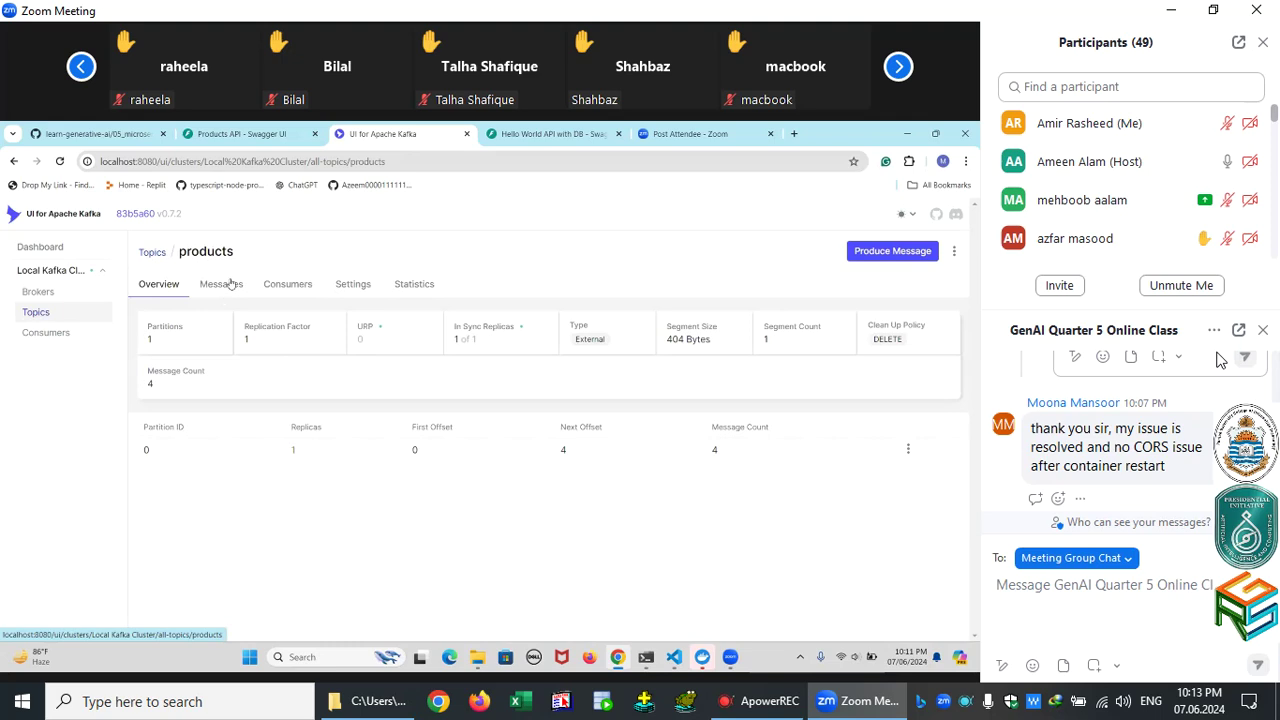
pyautogui.click(222, 286)
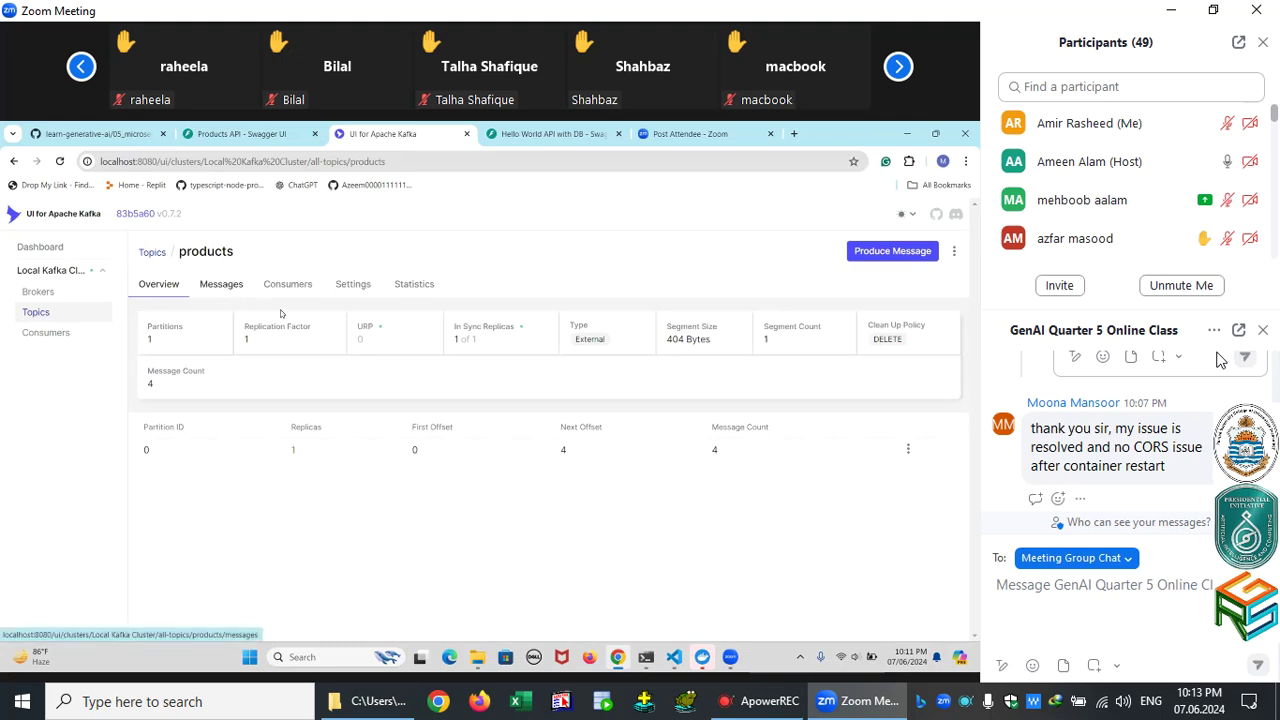
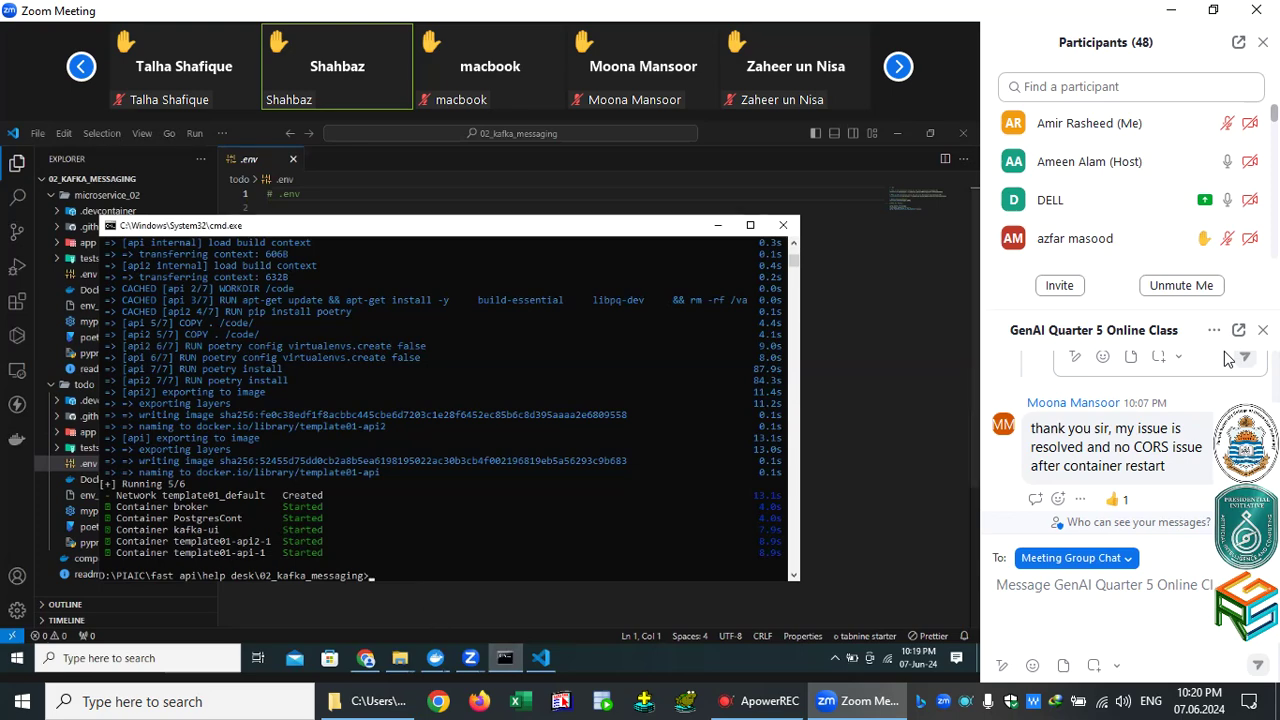
# Check the API page at 127.0.0.1:8000 in the browser and view the 02_kafka_messaging project folder.
pyautogui.click(367, 660)
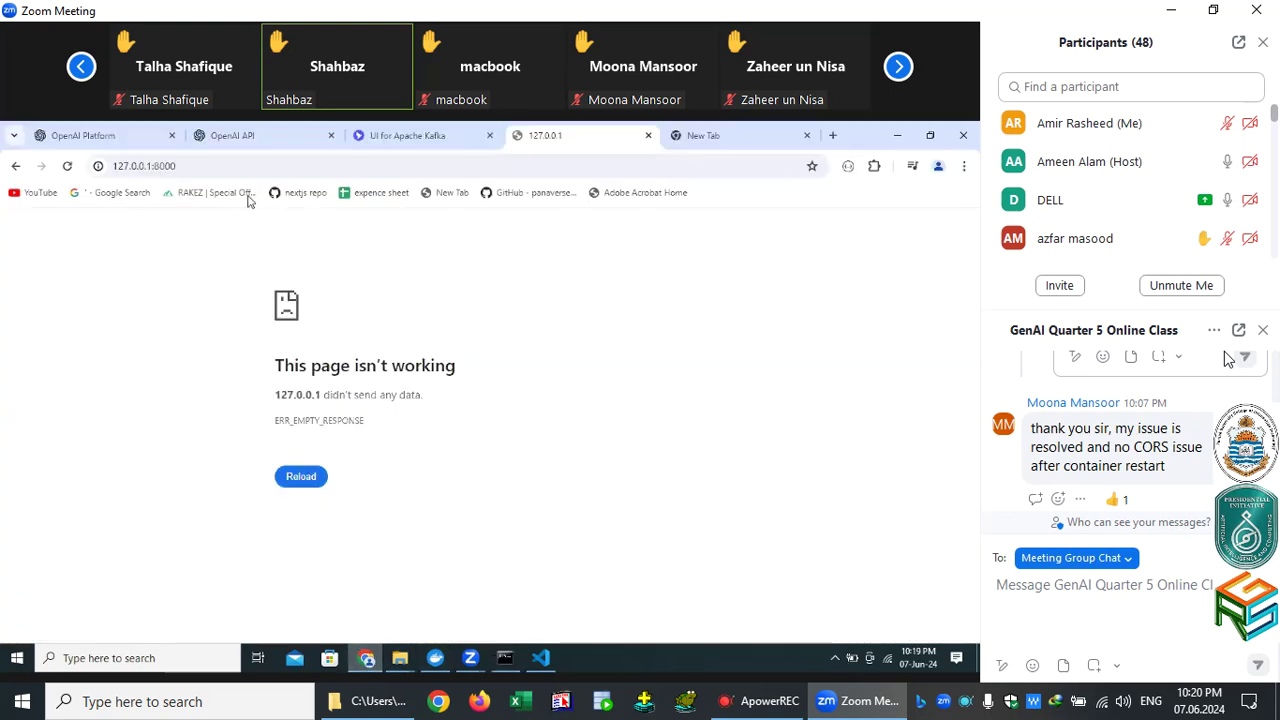
pyautogui.press('Return')
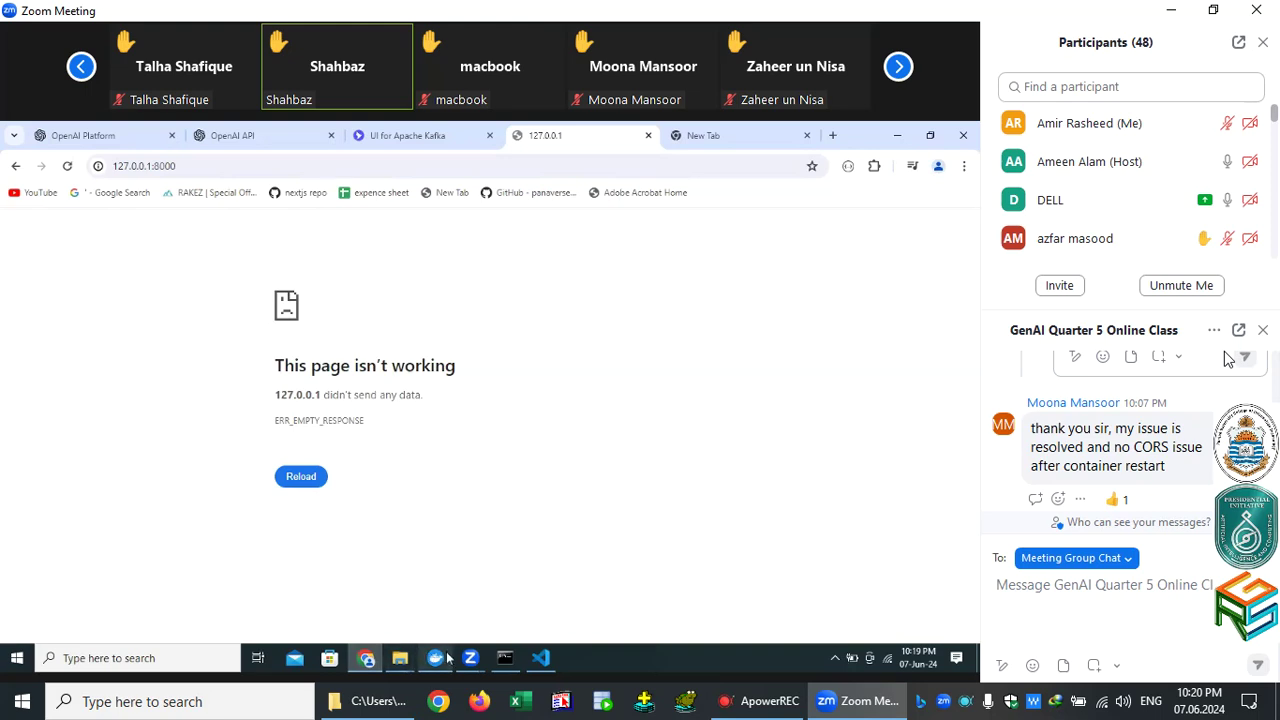
pyautogui.moveTo(403, 659)
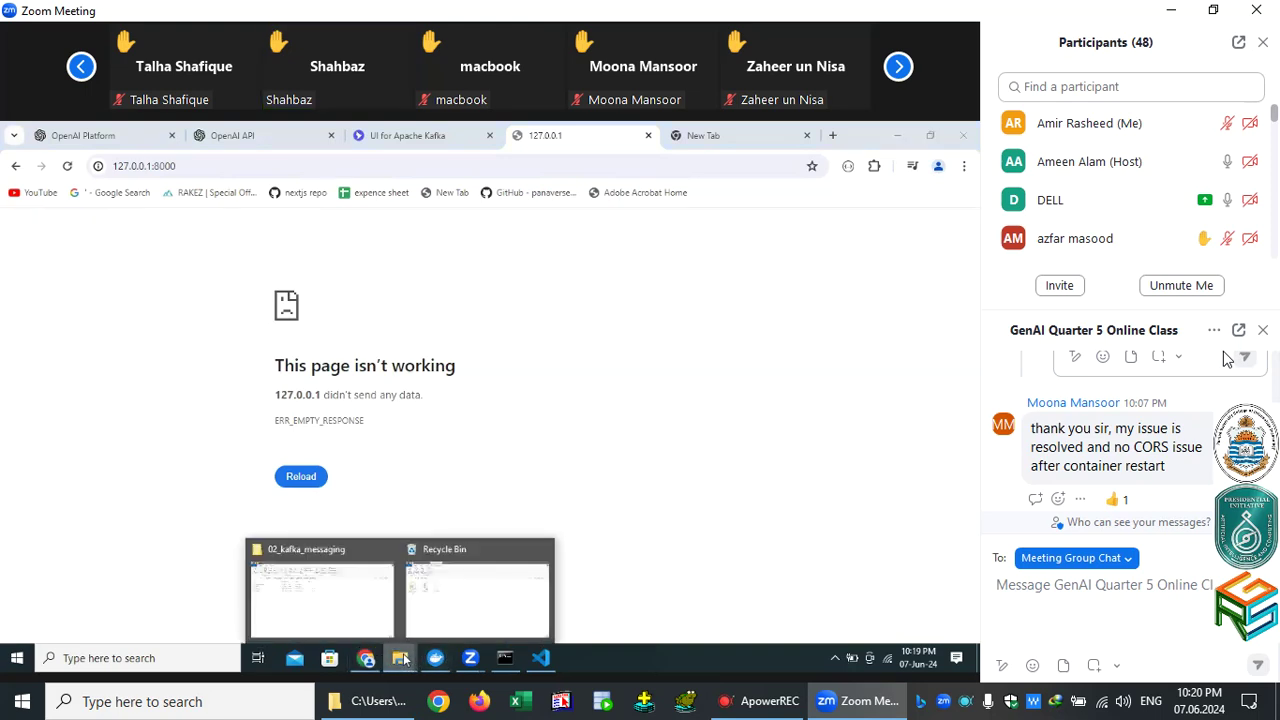
pyautogui.click(342, 579)
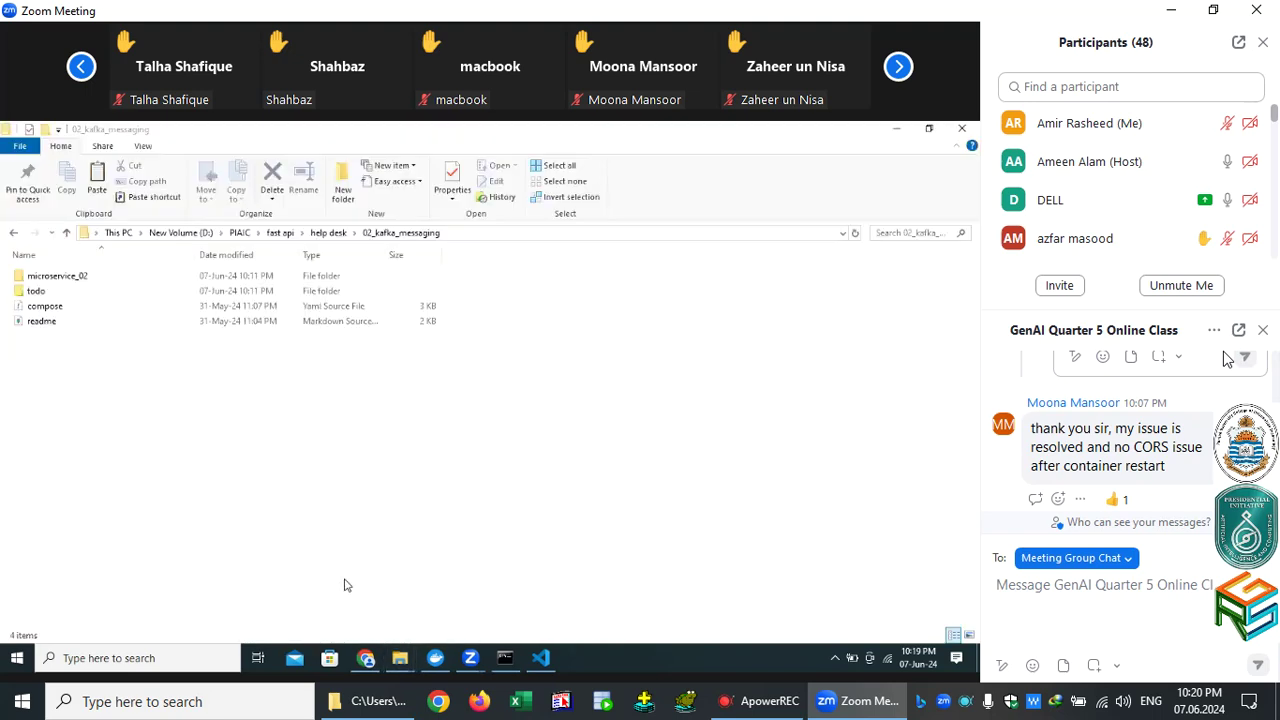
# Switch to Docker Desktop, list the containers of template01 and open the api-1 container's 8000:8000 port link.
pyautogui.hotkey('alt', 'Tab')
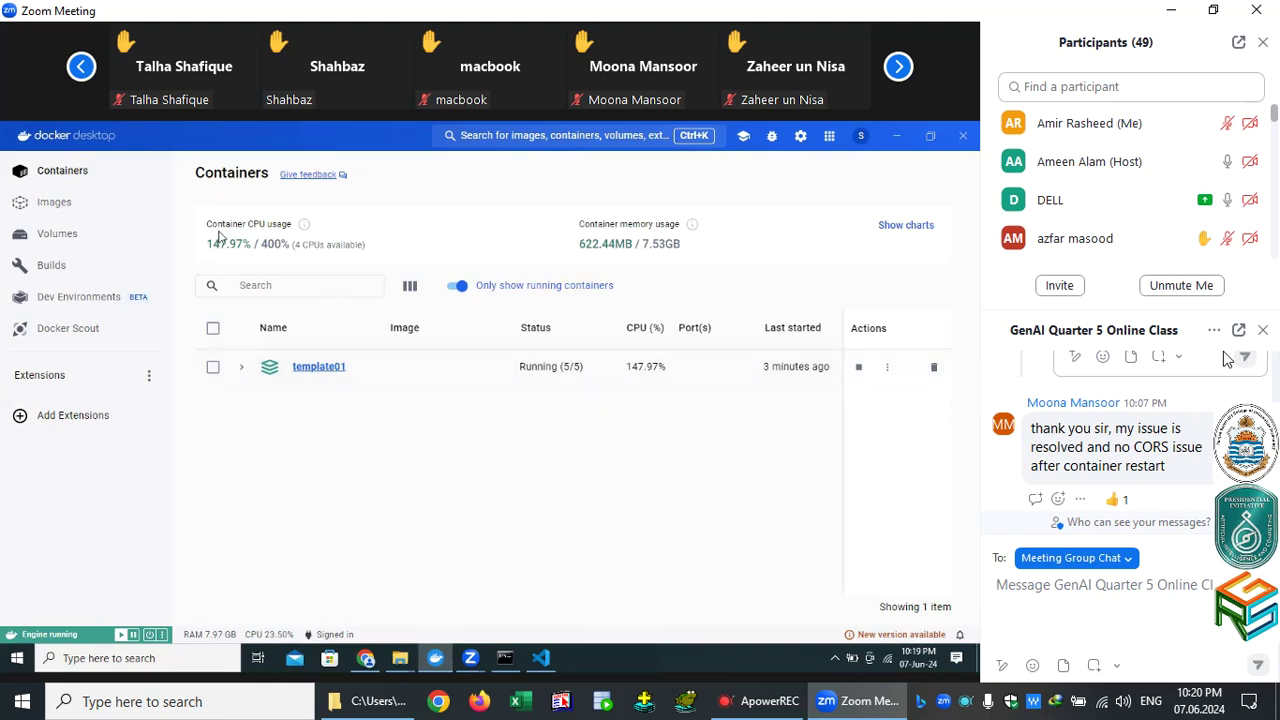
pyautogui.click(241, 369)
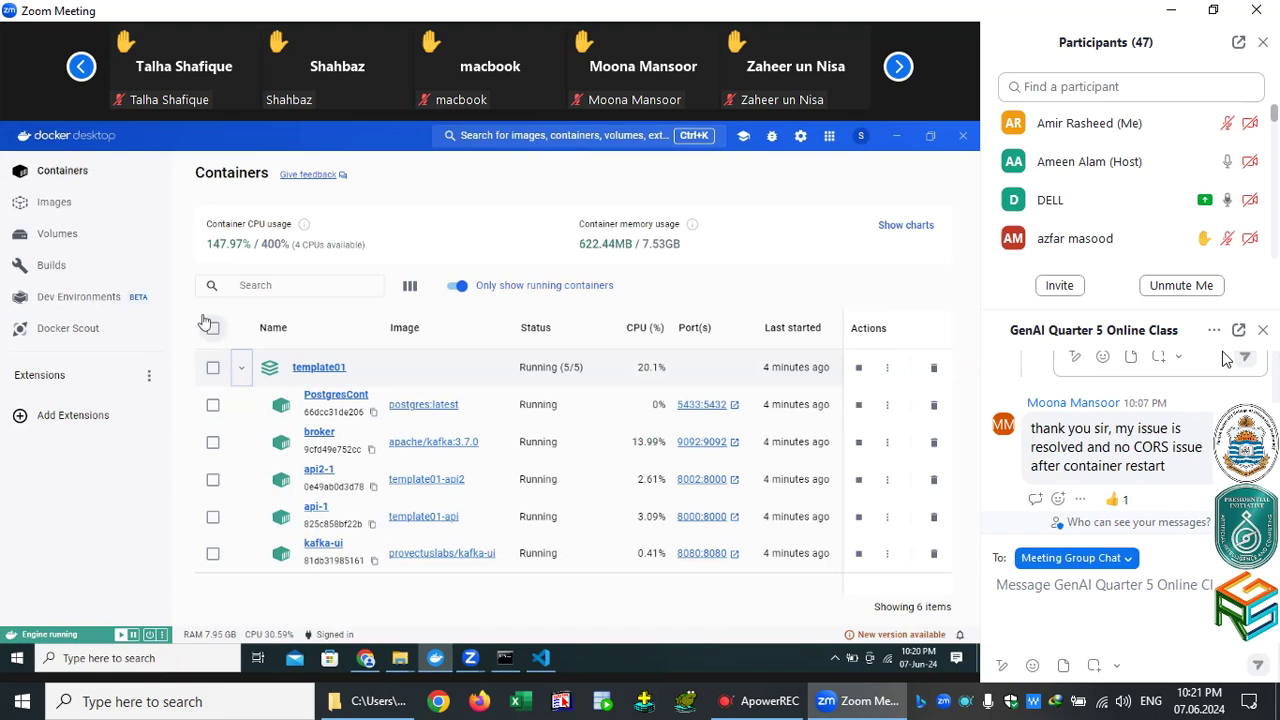
pyautogui.click(248, 284)
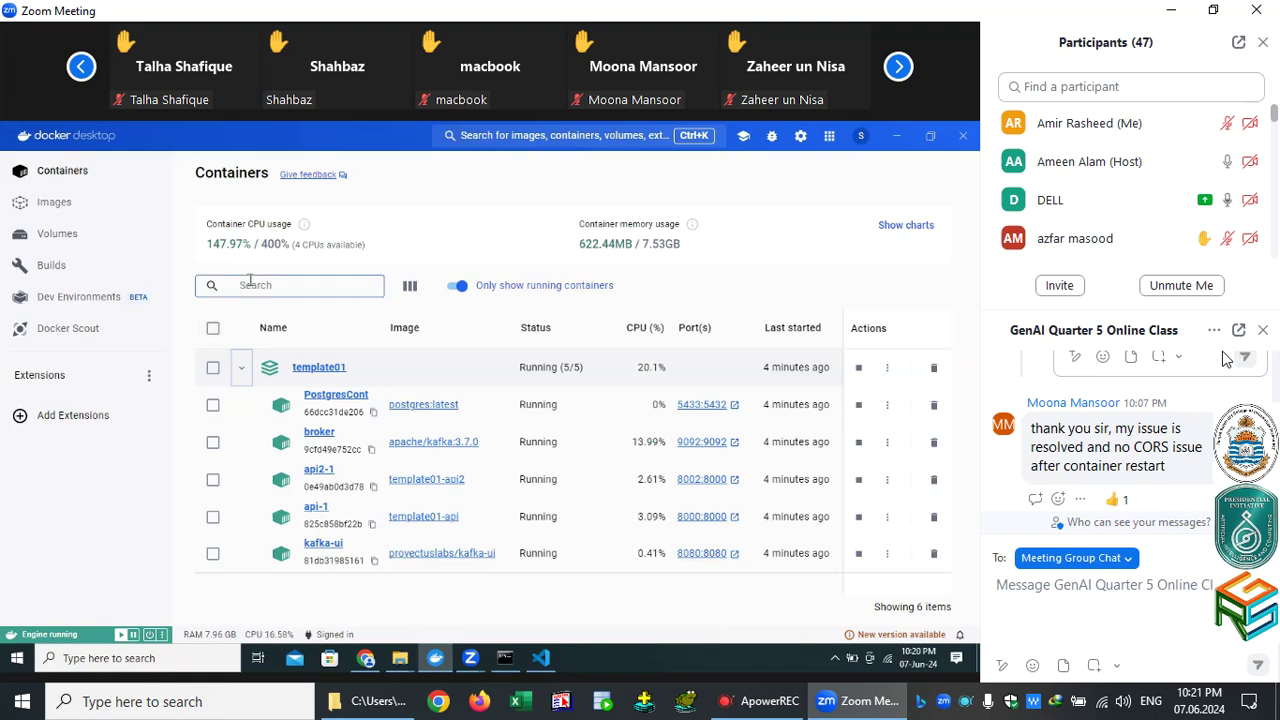
pyautogui.click(415, 357)
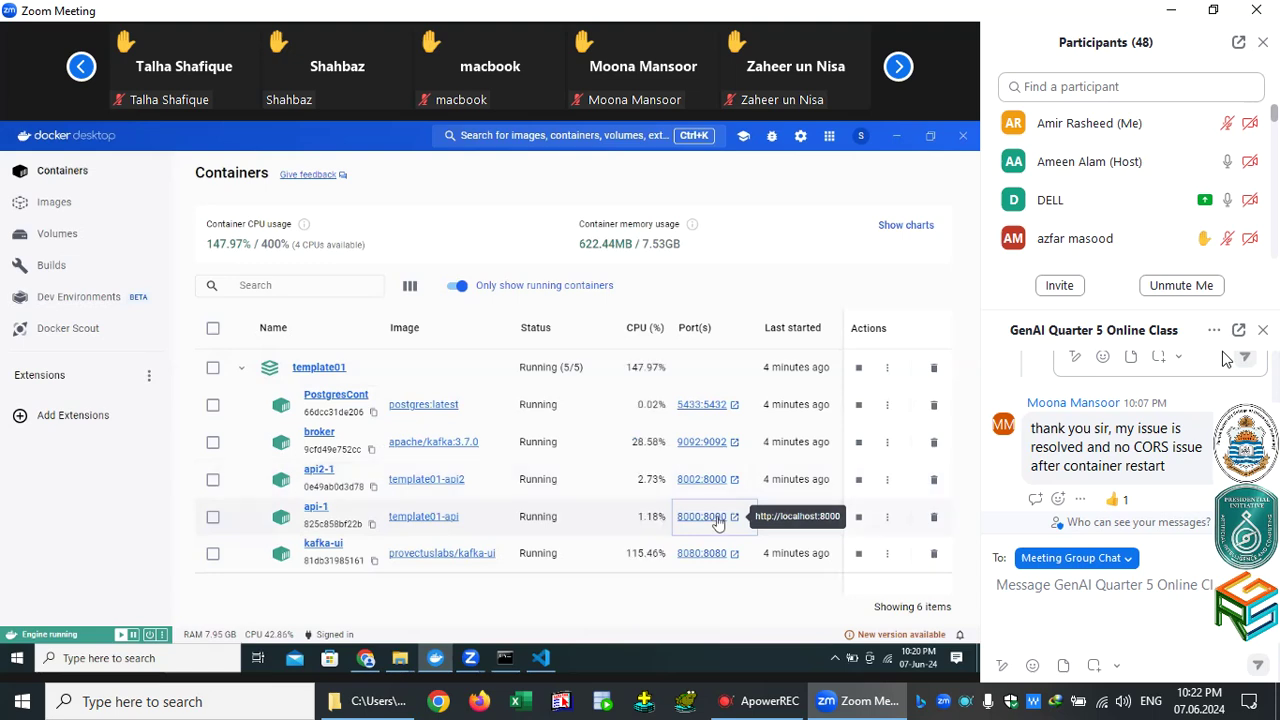
pyautogui.click(715, 521)
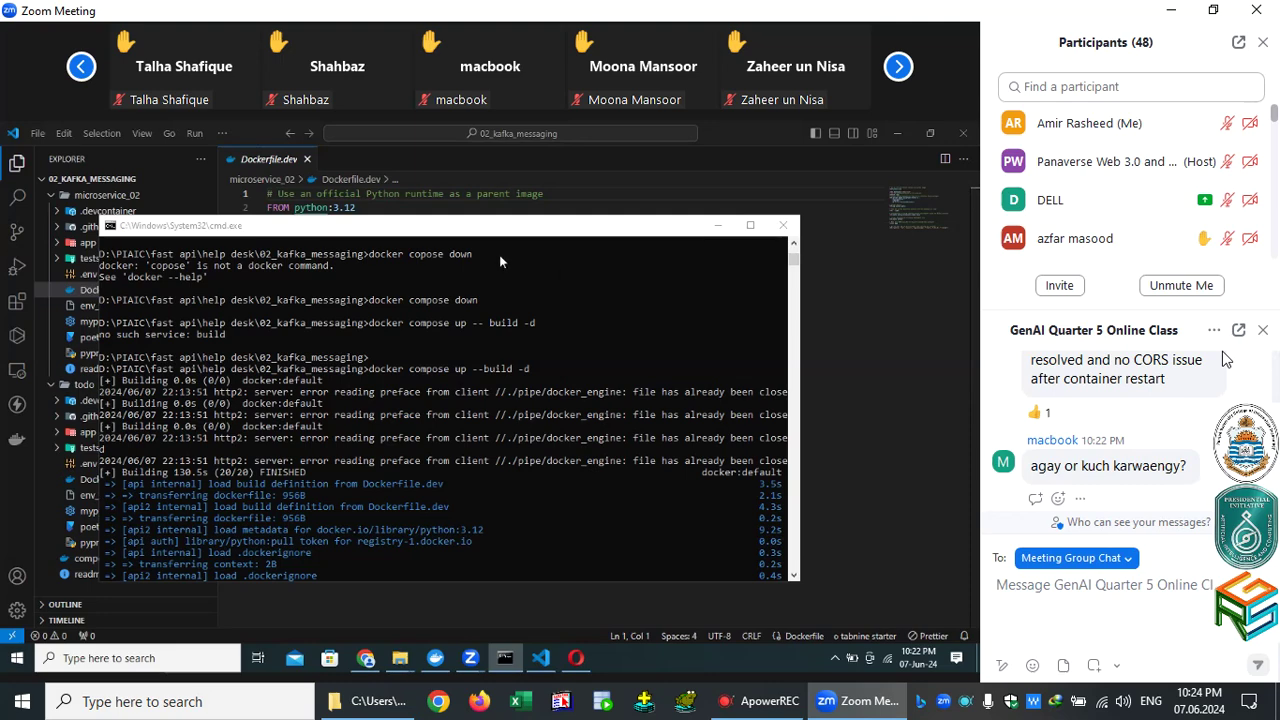
# Show the Docker Compose logs of the api service only.
pyautogui.moveTo(1228, 361)
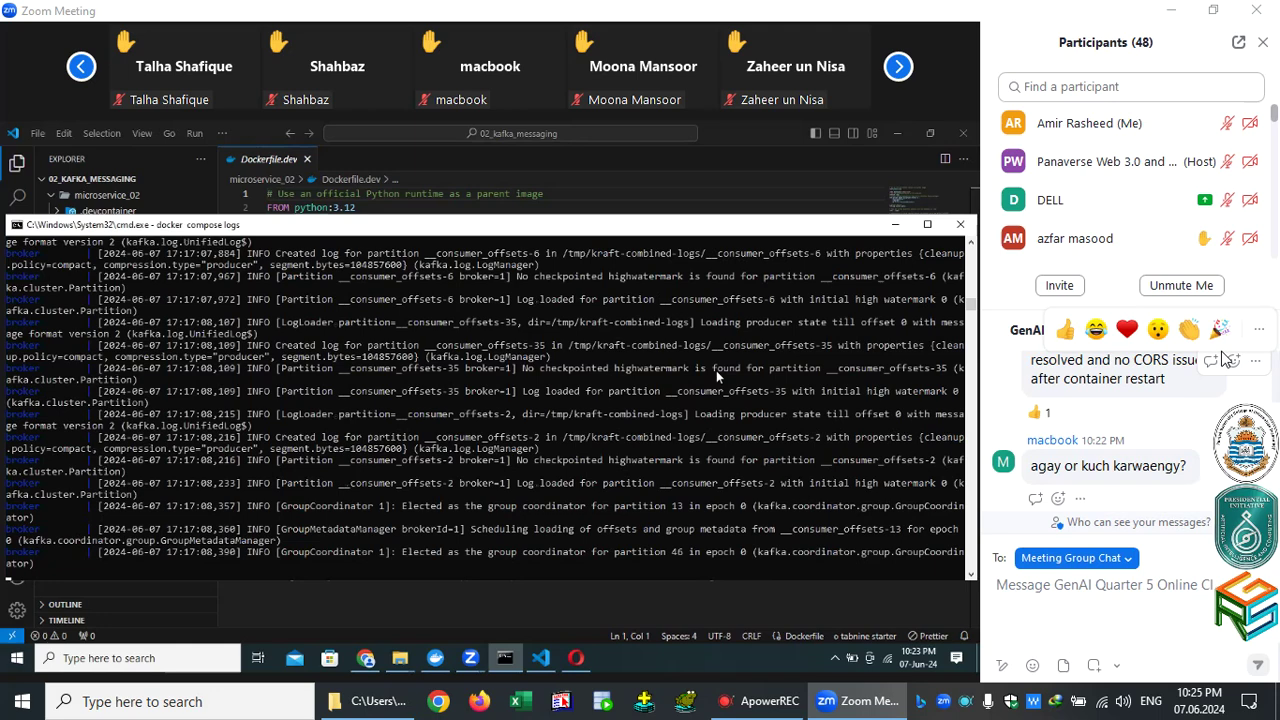
pyautogui.press('Up')
pyautogui.write('A')
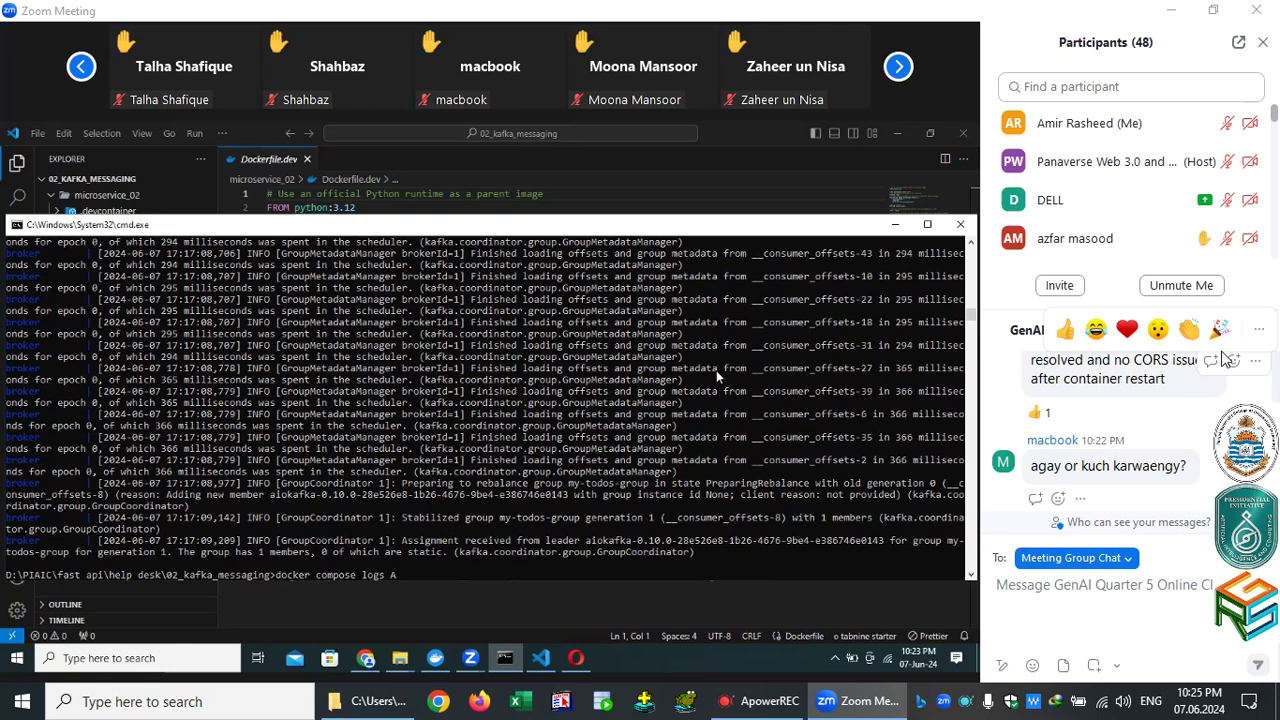
pyautogui.write('pi')
pyautogui.press('Return')
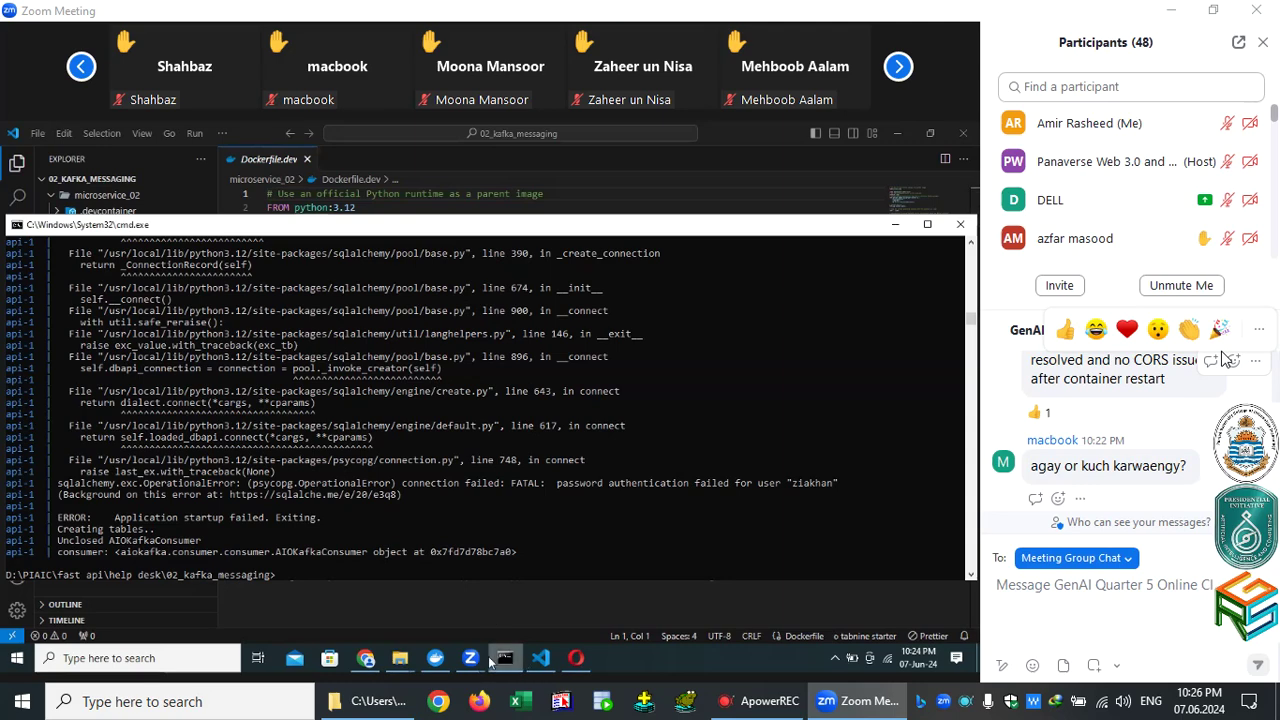
# Highlight the password authentication error in the api service's log output.
pyautogui.moveTo(488, 662)
pyautogui.moveTo(559, 490); pyautogui.dragTo(600, 489)
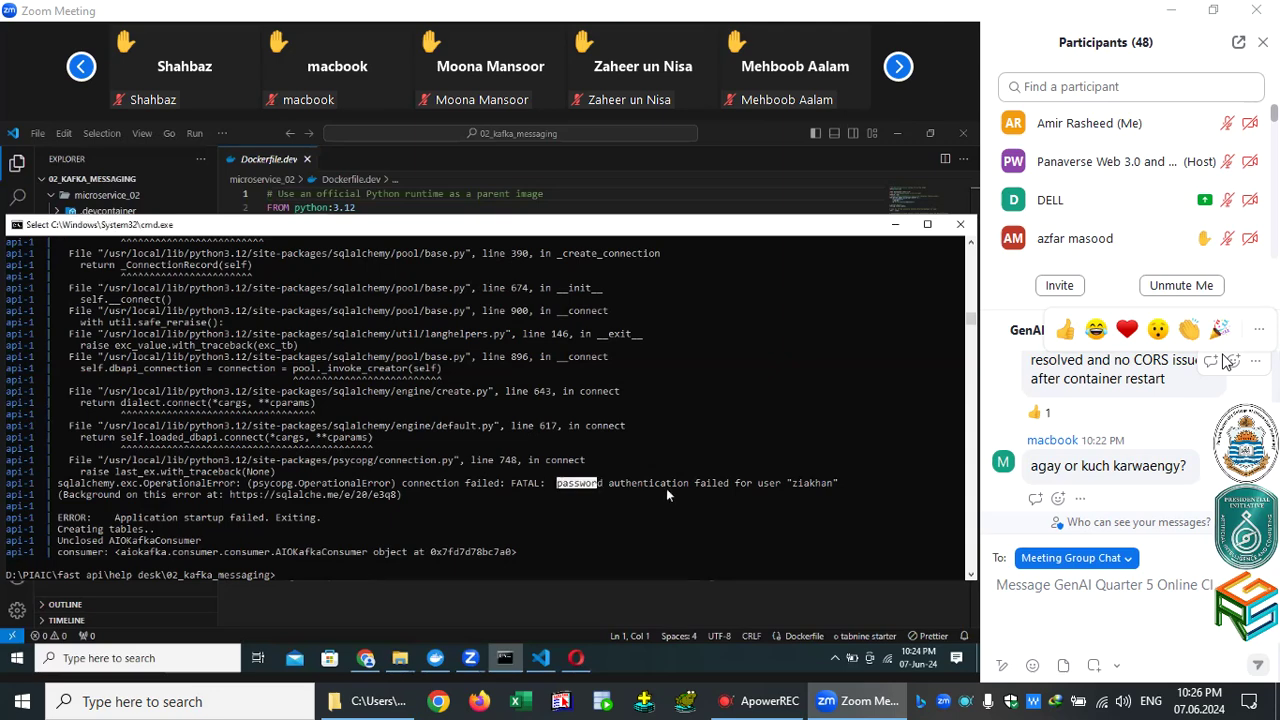
pyautogui.moveTo(692, 490); pyautogui.dragTo(690, 490)
pyautogui.hotkey('ctrl', 'c')
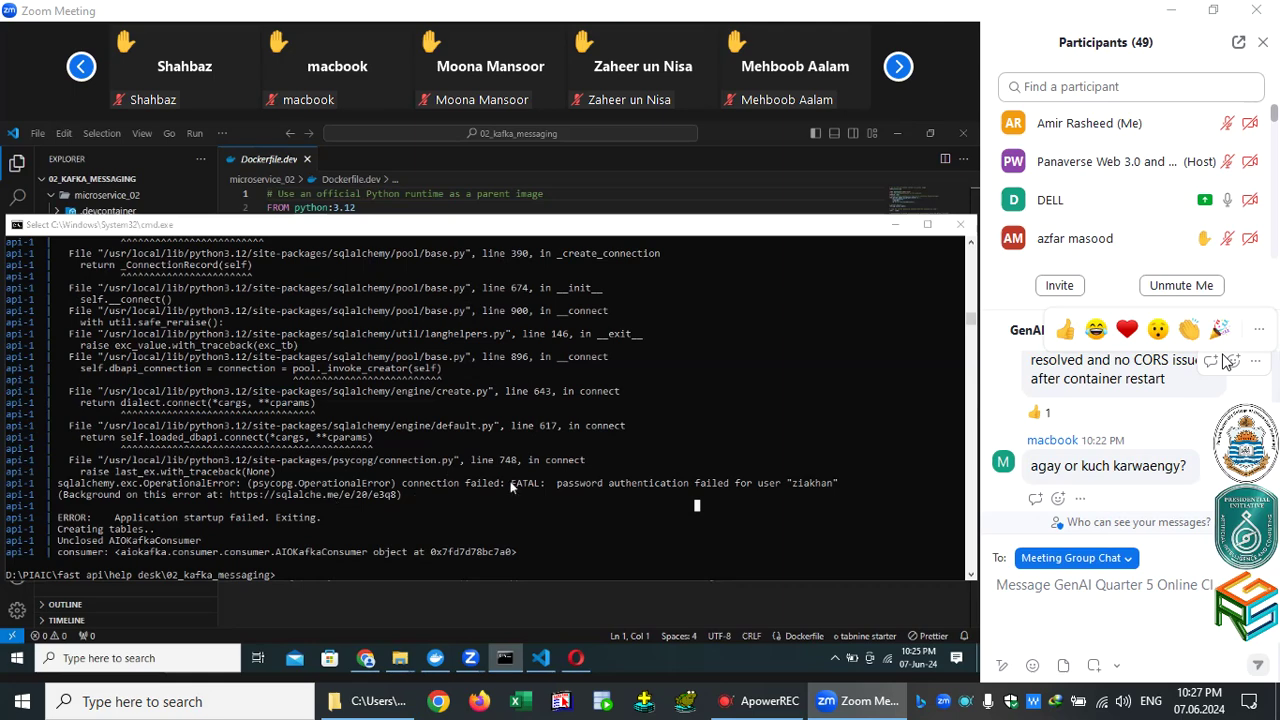
# Switch to VS Code, collapse the microservice_02 folder and open compose.yaml.
pyautogui.click(696, 198)
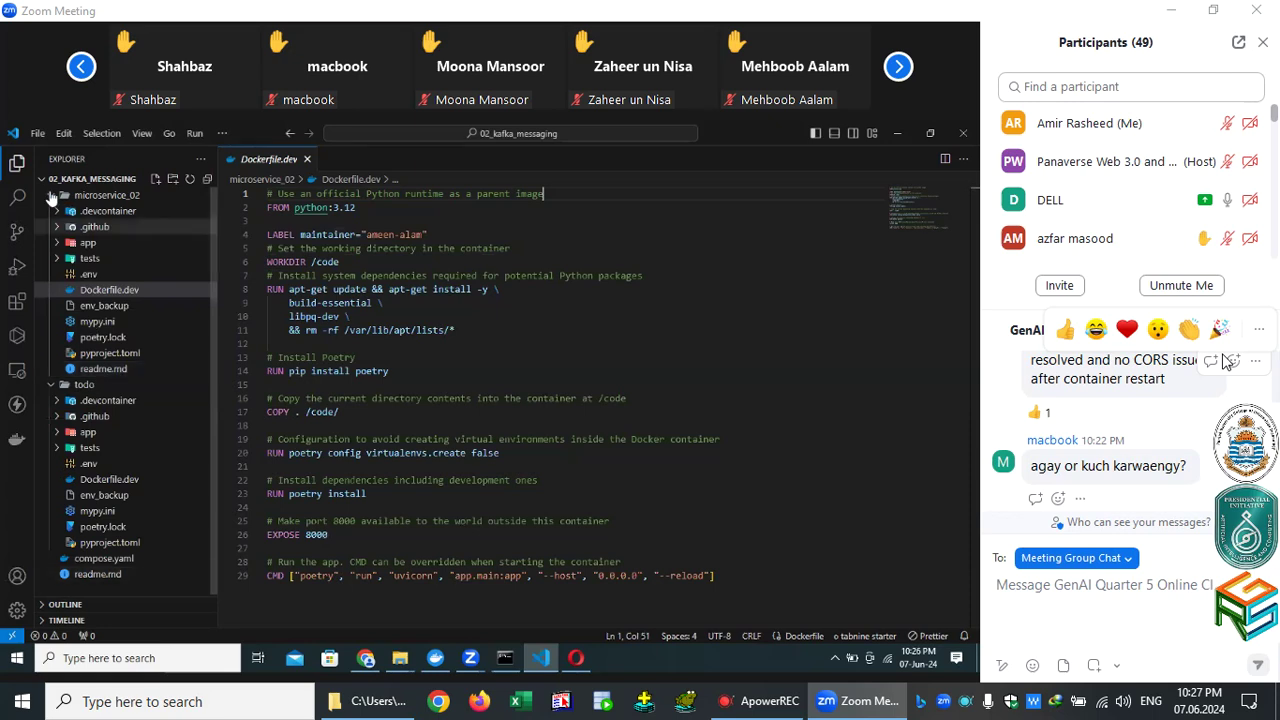
pyautogui.press('Left')
pyautogui.press('Left')
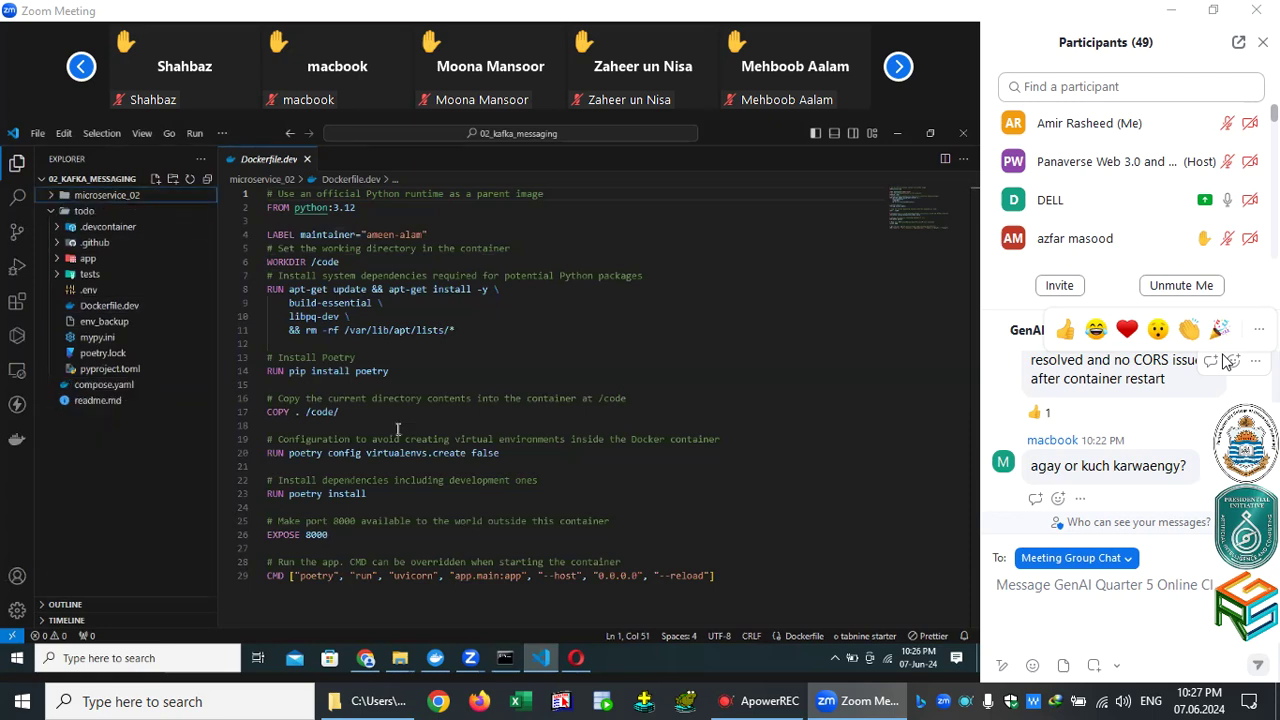
pyautogui.hotkey('alt', 'Left')
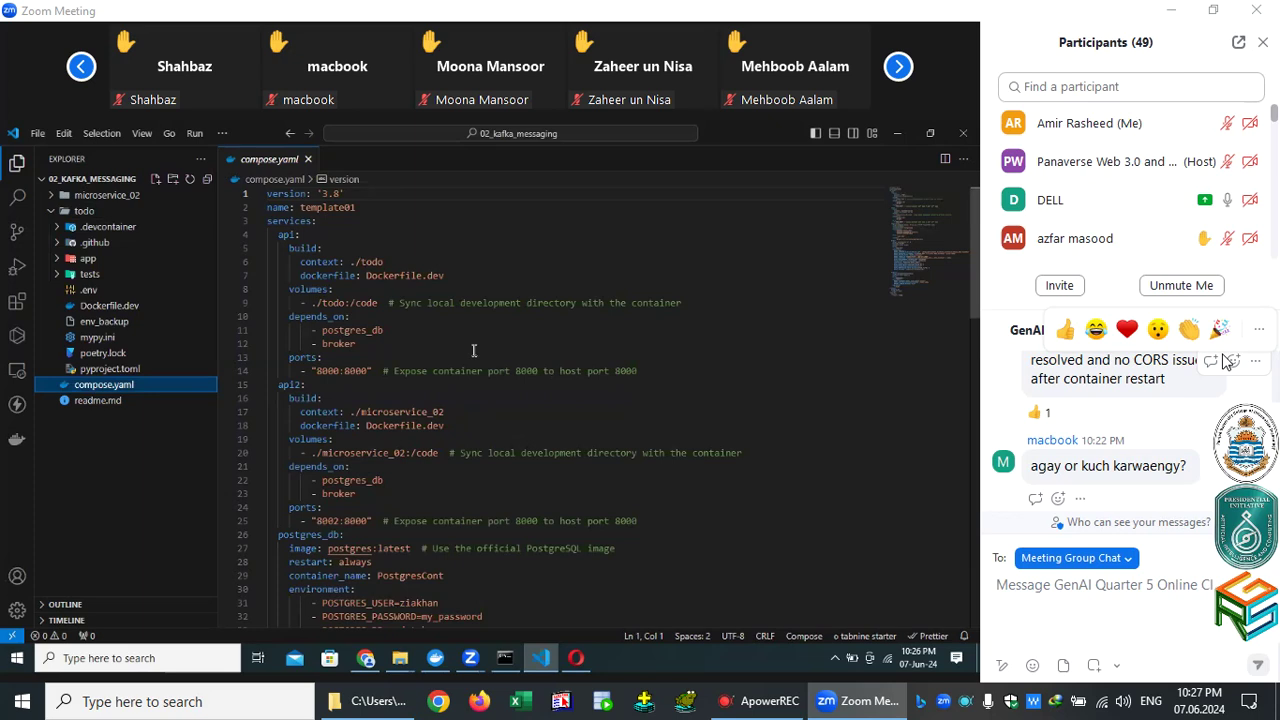
# Read through compose.yaml to its end, covering the api2, postgres_db, broker and kafka-ui services and the volumes and networks sections.
pyautogui.scroll(-1, 474, 350)
pyautogui.click(570, 417)
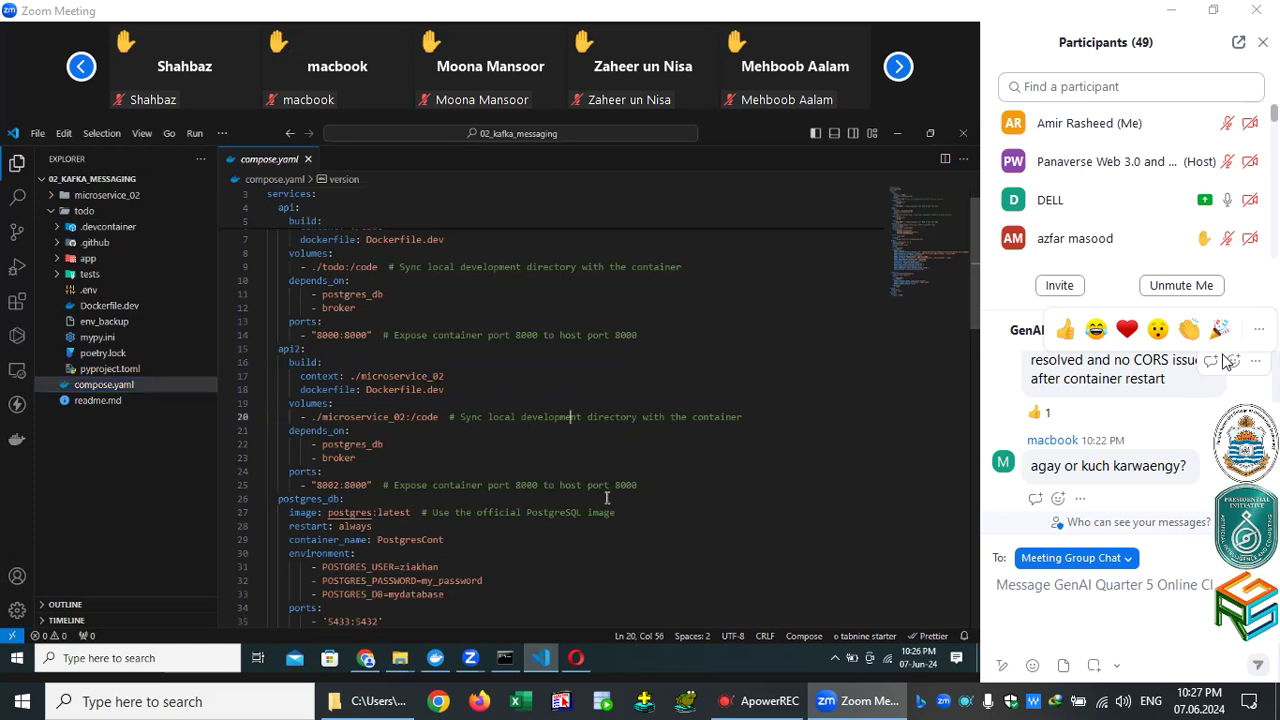
pyautogui.press('Up')
pyautogui.press('Down')
pyautogui.press('Down')
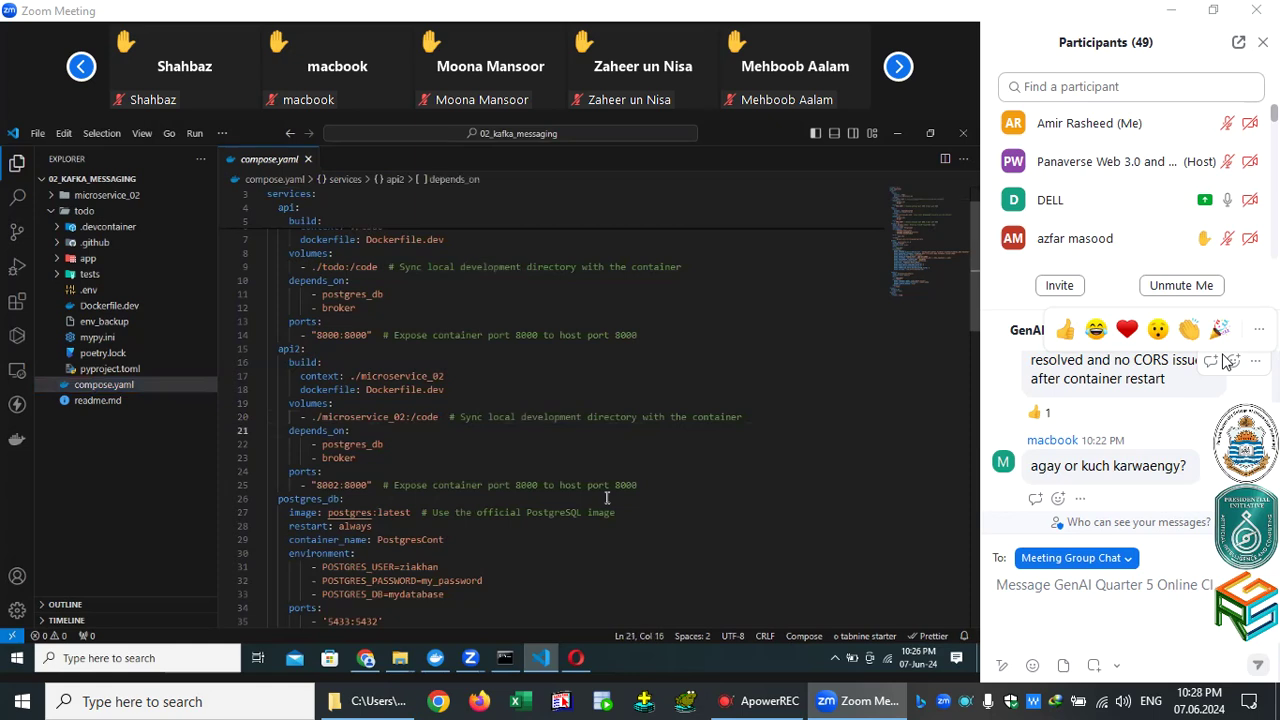
pyautogui.press('Down')
pyautogui.press('Down')
pyautogui.press('Down')
pyautogui.press('Down')
pyautogui.press('Down')
pyautogui.press('Down')
pyautogui.press('Down')
pyautogui.press('Down')
pyautogui.press('Down')
pyautogui.press('Down')
pyautogui.press('Down')
pyautogui.press('Down')
pyautogui.press('Down')
pyautogui.press('Down')
pyautogui.press('Down')
pyautogui.press('Down')
pyautogui.press('Down')
pyautogui.press('Down')
pyautogui.press('Down')
pyautogui.press('Down')
pyautogui.press('Down')
pyautogui.press('Down')
pyautogui.press('Down')
pyautogui.press('Down')
pyautogui.press('Down')
pyautogui.press('Down')
pyautogui.press('Down')
pyautogui.press('Down')
pyautogui.press('Down')
pyautogui.press('Down')
pyautogui.press('Down')
pyautogui.press('Down')
pyautogui.press('Down')
pyautogui.press('Down')
pyautogui.press('Down')
pyautogui.press('Down')
pyautogui.press('Down')
pyautogui.press('Down')
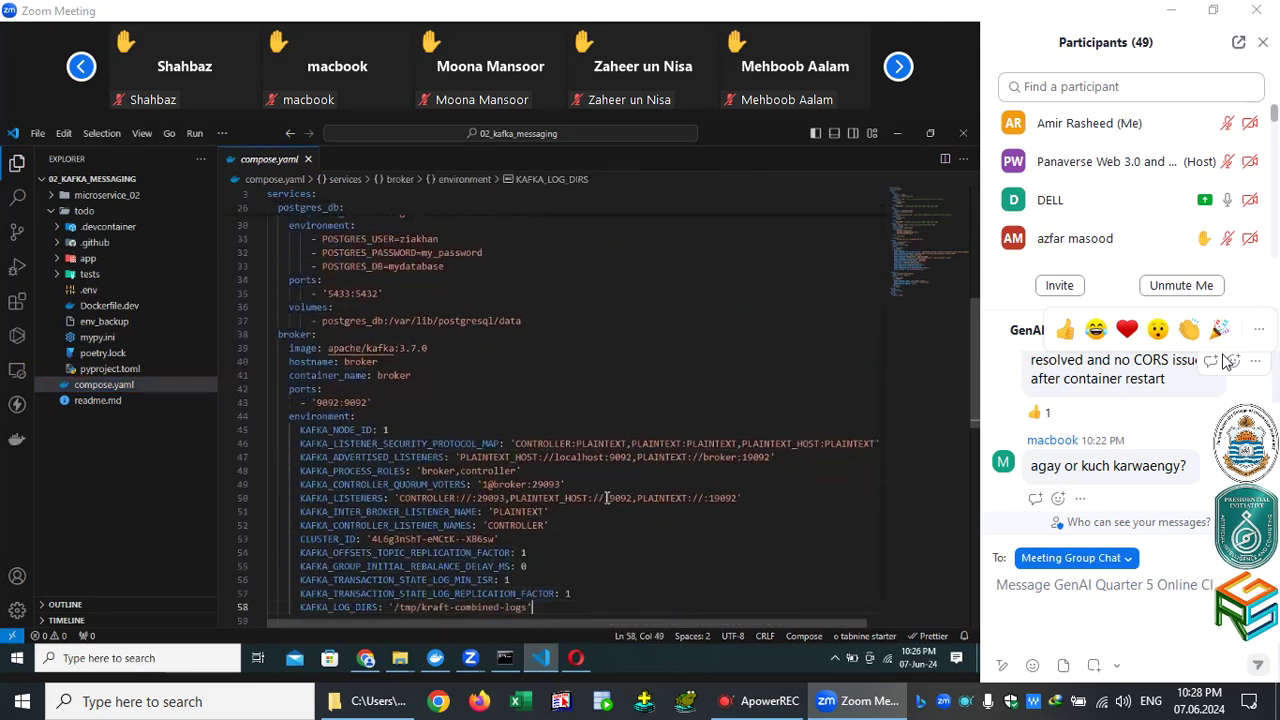
pyautogui.press('Down')
pyautogui.press('Down')
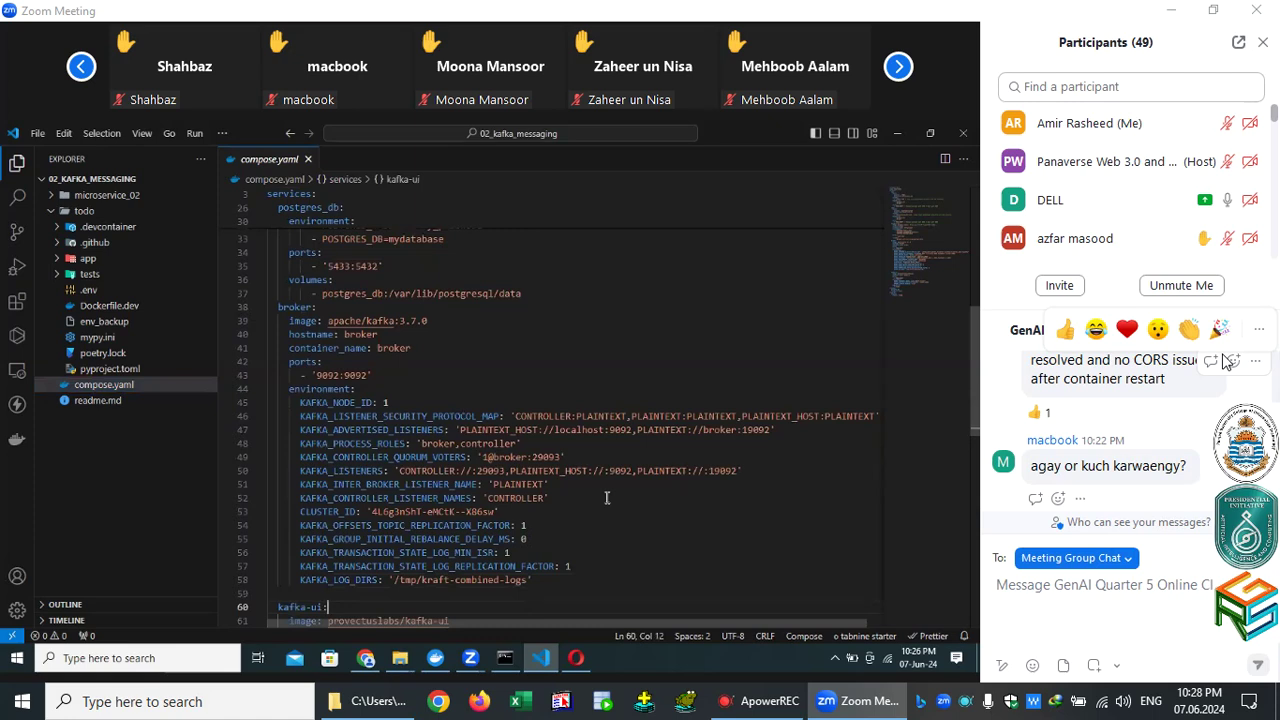
pyautogui.press('Down')
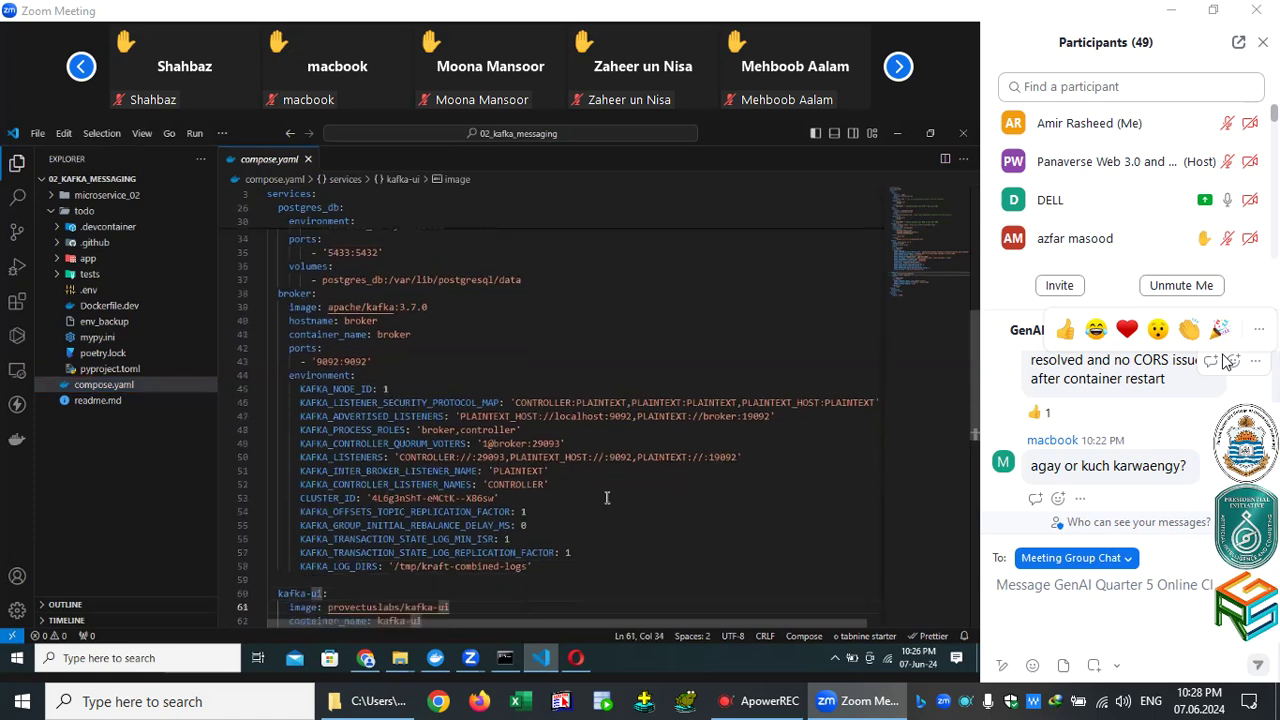
pyautogui.press('Down')
pyautogui.press('Down')
pyautogui.press('Down')
pyautogui.press('Down')
pyautogui.press('Down')
pyautogui.press('Down')
pyautogui.press('Down')
pyautogui.press('Down')
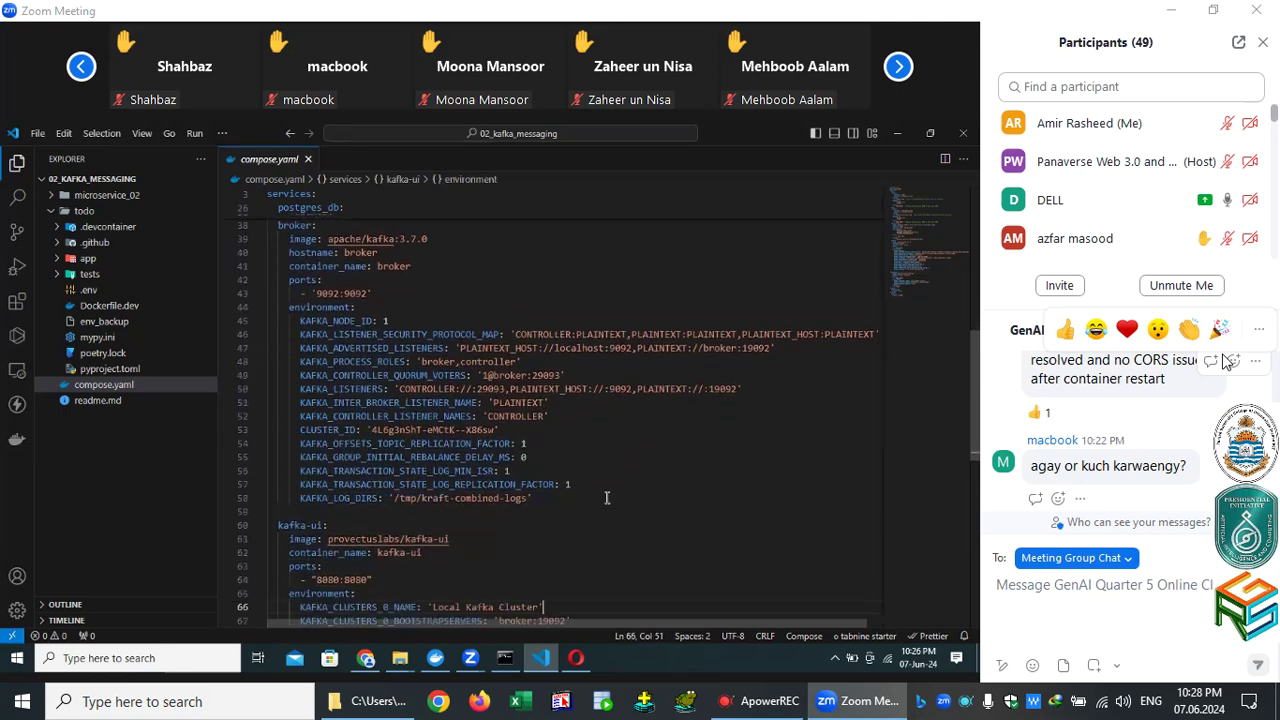
pyautogui.press('Down')
pyautogui.press('Down')
pyautogui.press('Down')
pyautogui.press('Down')
pyautogui.press('Down')
pyautogui.press('Down')
pyautogui.press('Down')
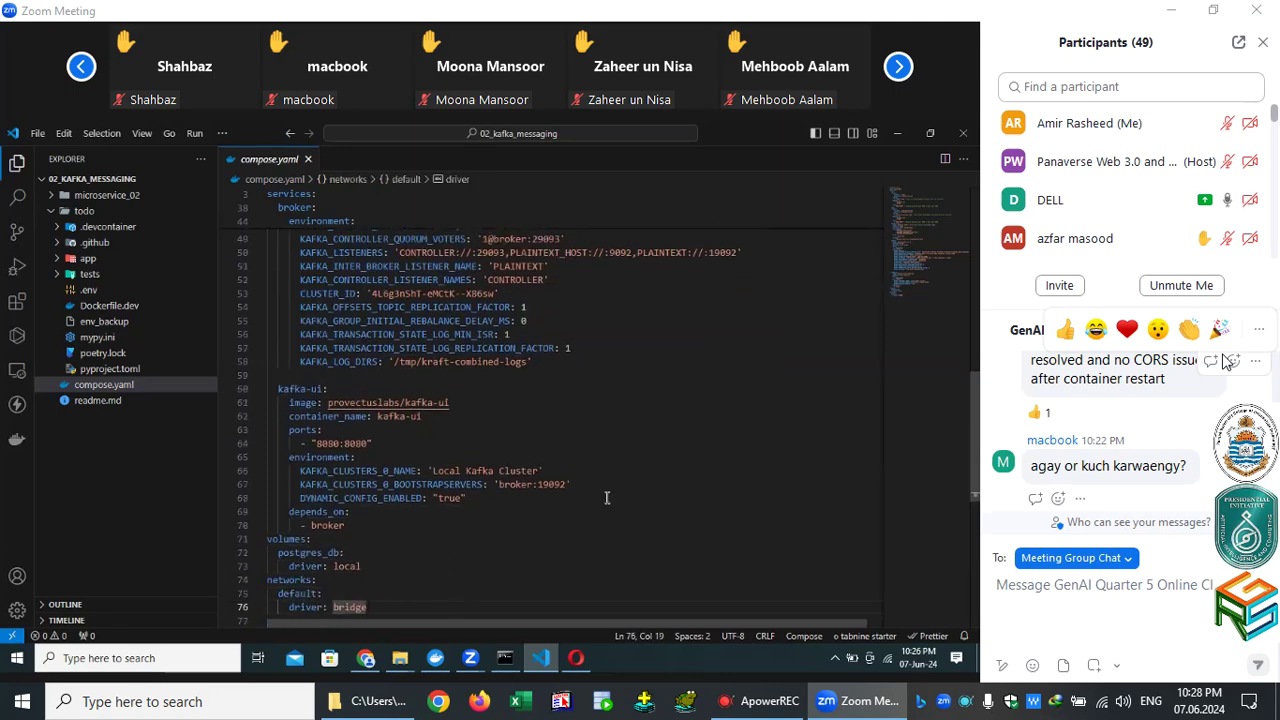
pyautogui.press('Down')
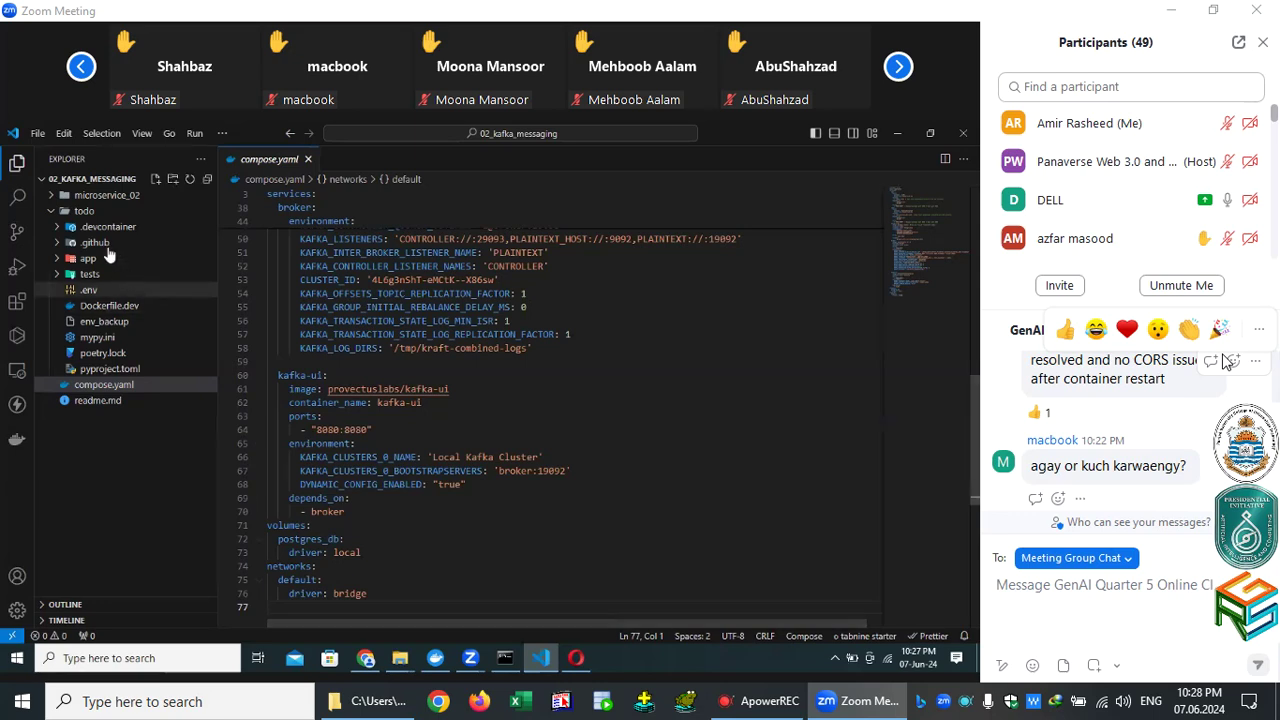
# Inspect microservice_02's psycopg dependency in pyproject.toml and its .env connection settings, and switch to Docker Desktop's container list.
pyautogui.click(75, 195)
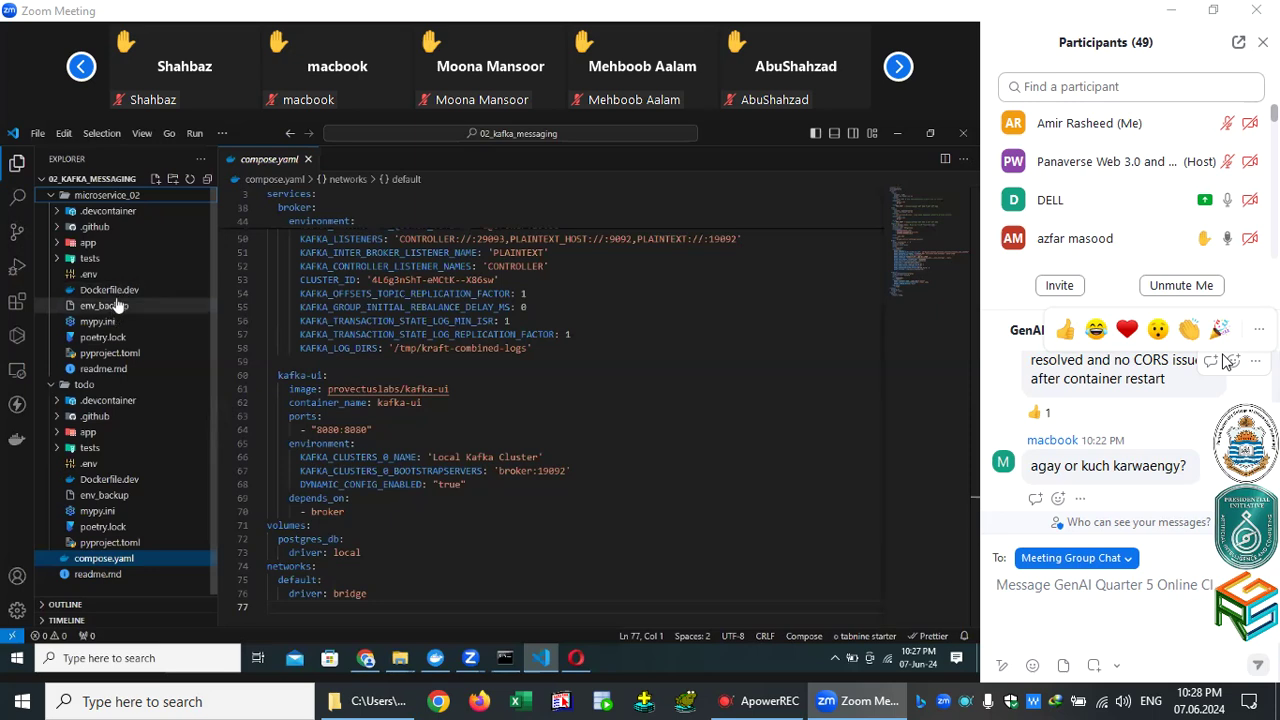
pyautogui.click(100, 274)
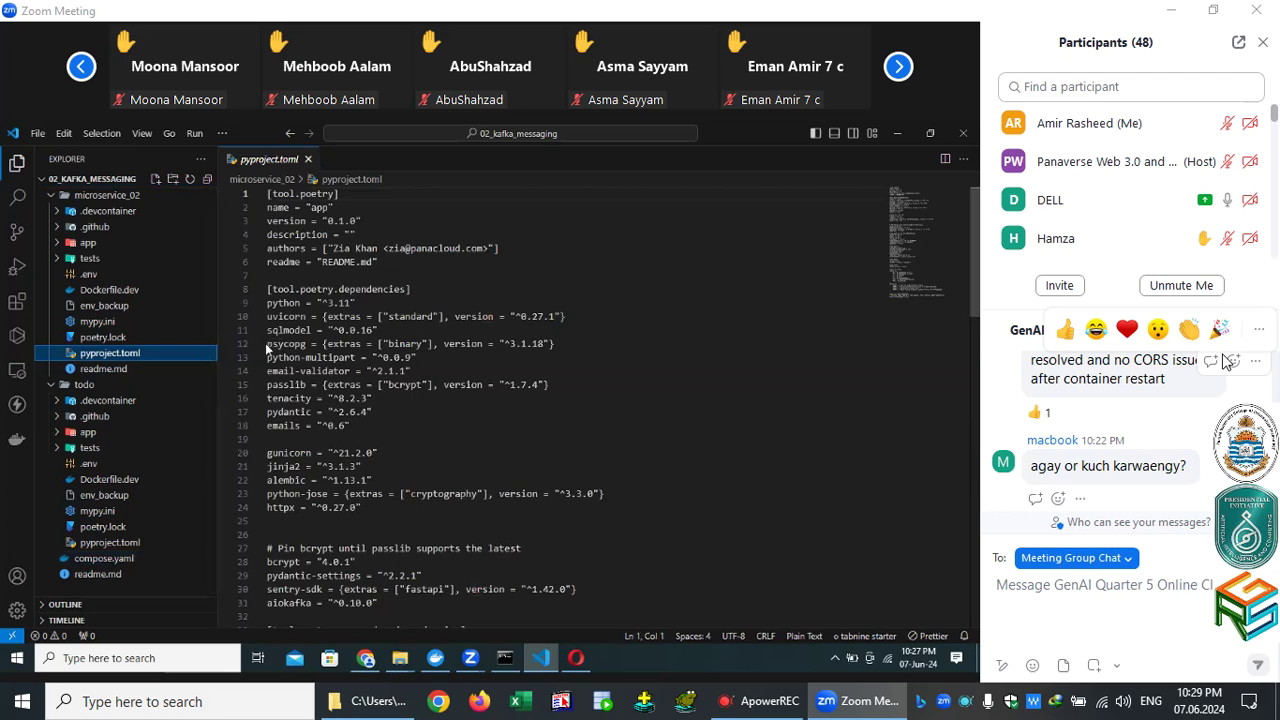
pyautogui.moveTo(273, 344); pyautogui.dragTo(318, 344)
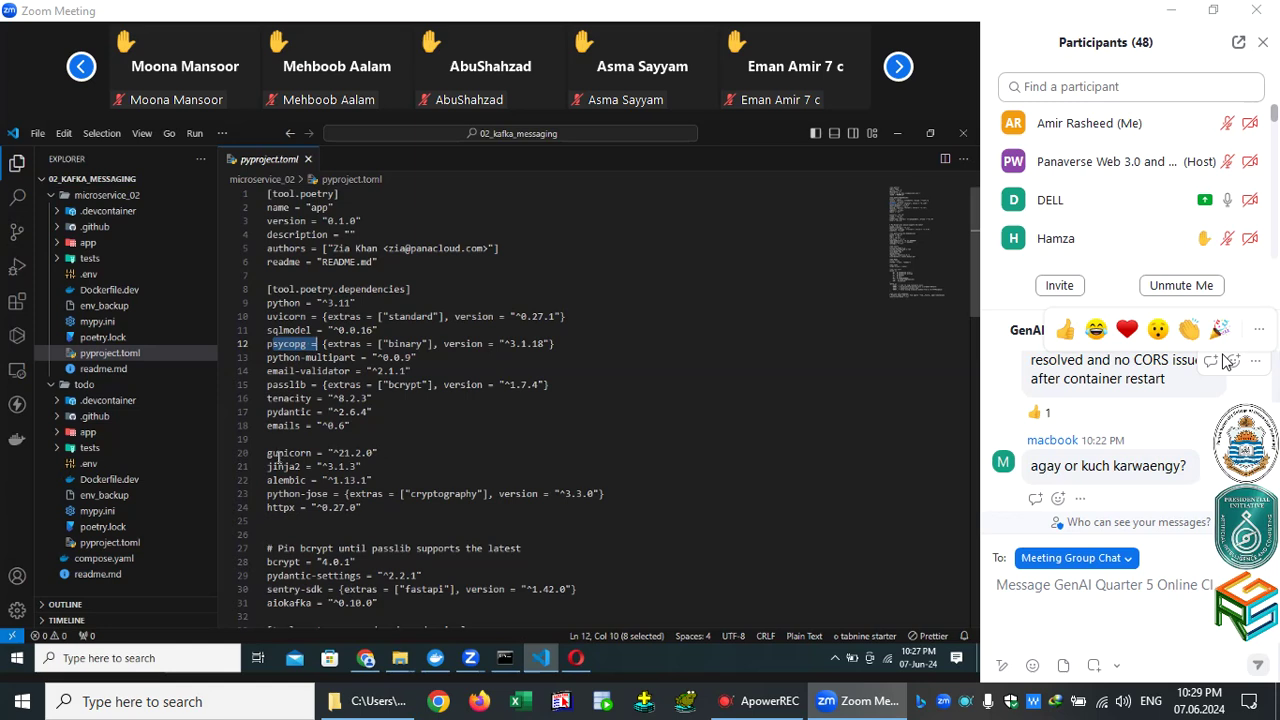
pyautogui.click(92, 275)
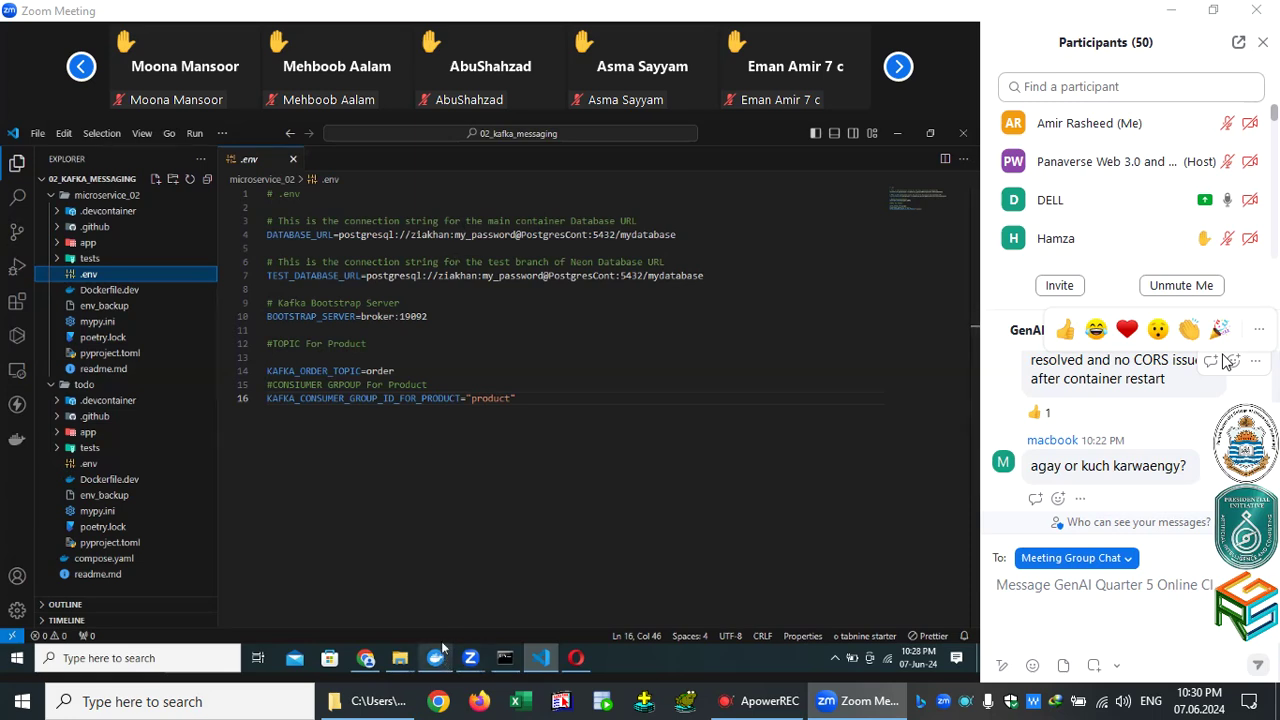
pyautogui.click(438, 658)
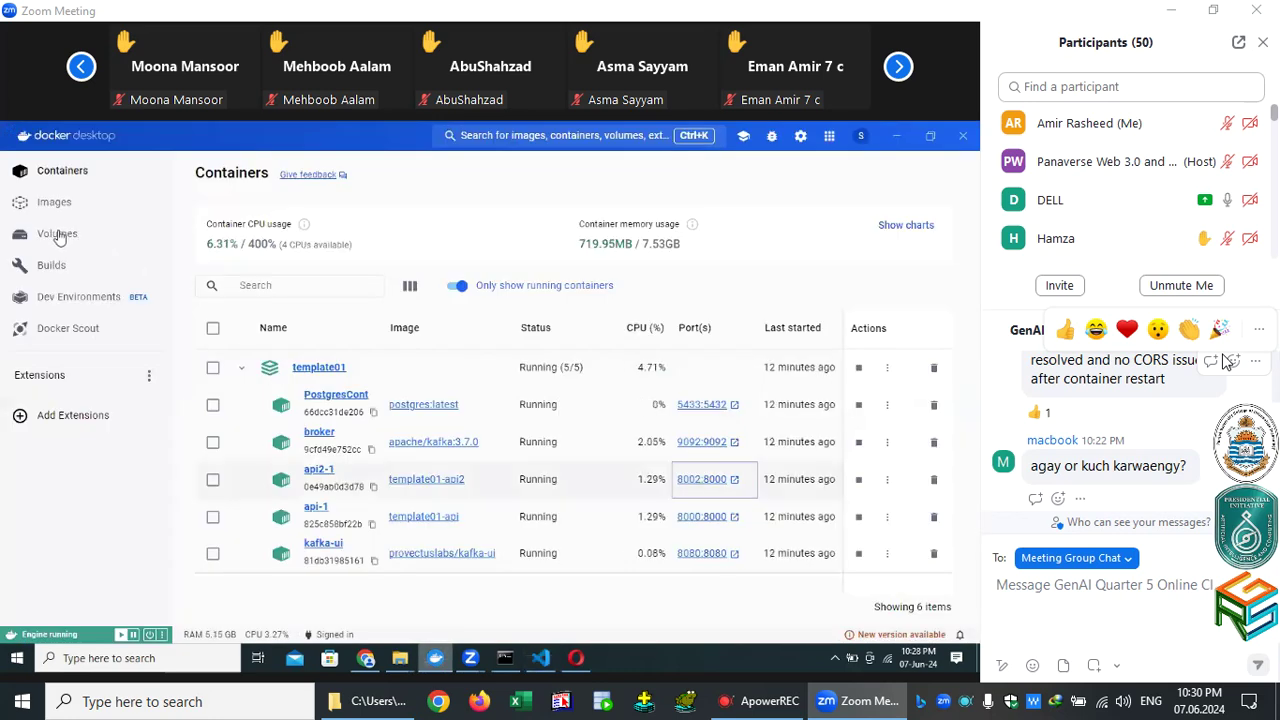
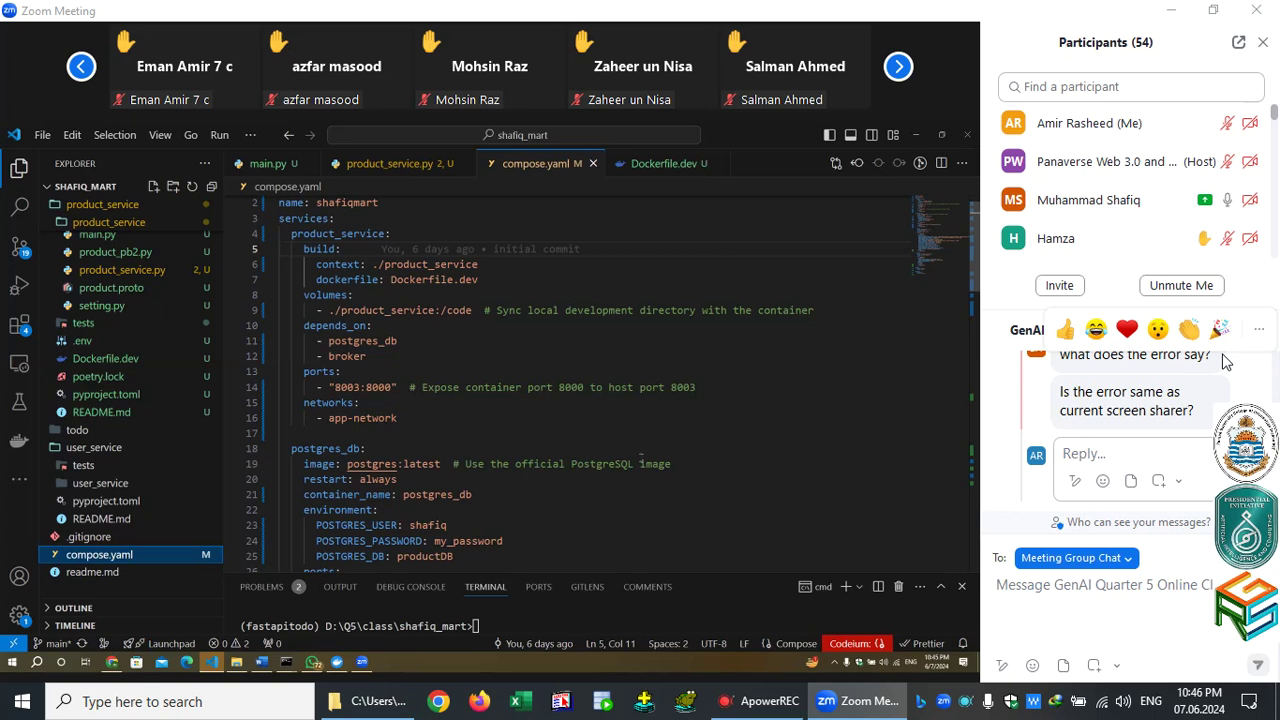
# Review the product_service and postgres_db definitions in the shared mart project's compose.yaml.
pyautogui.scroll(-1, 641, 456)
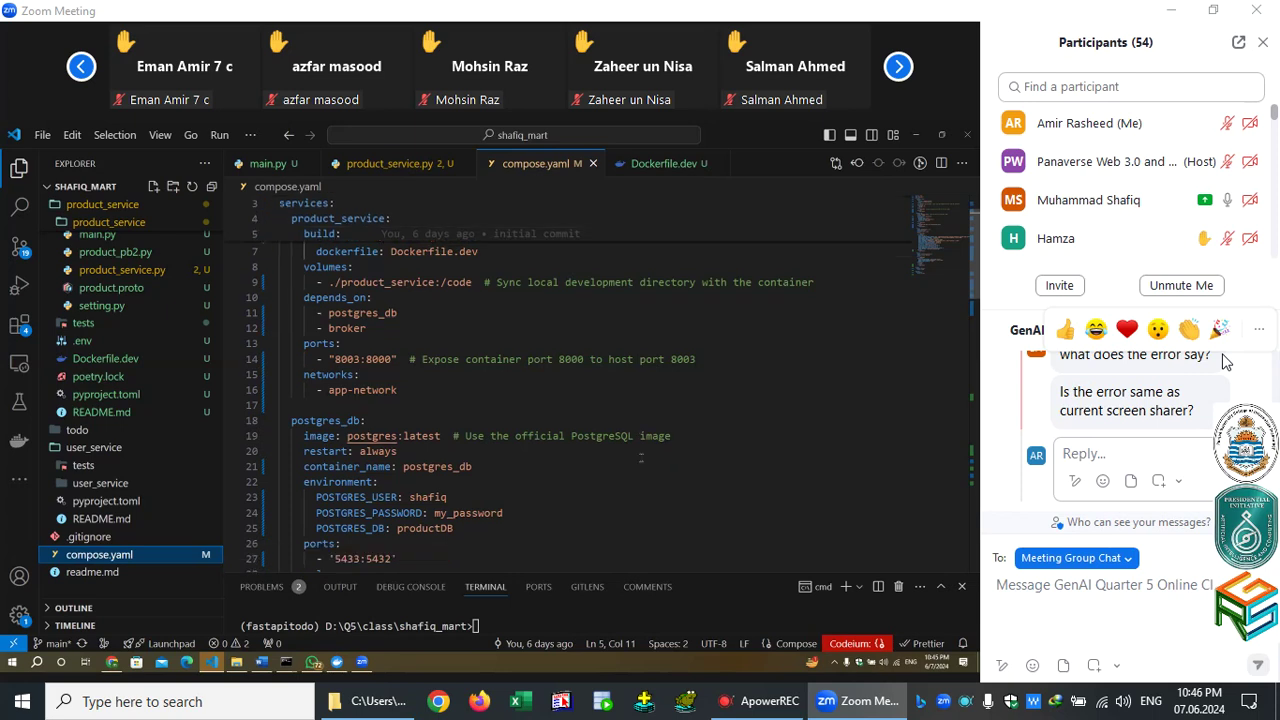
pyautogui.scroll(1, 641, 456)
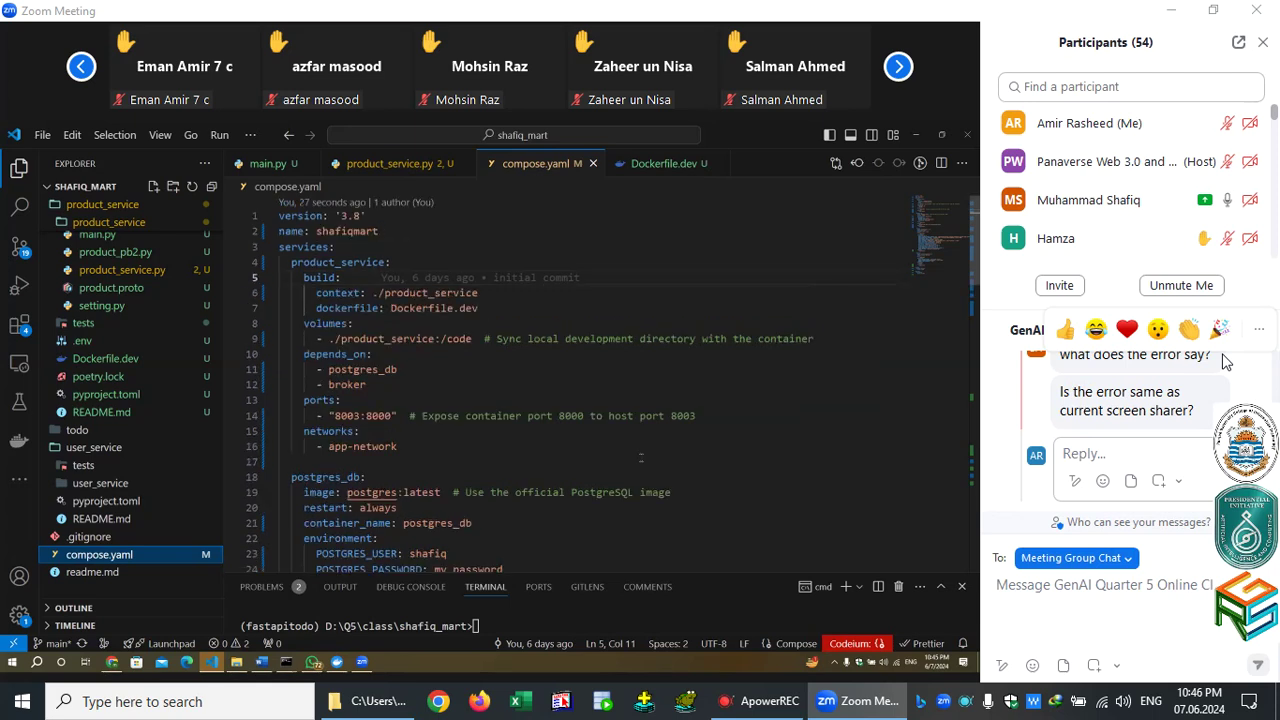
pyautogui.scroll(-2, 586, 466)
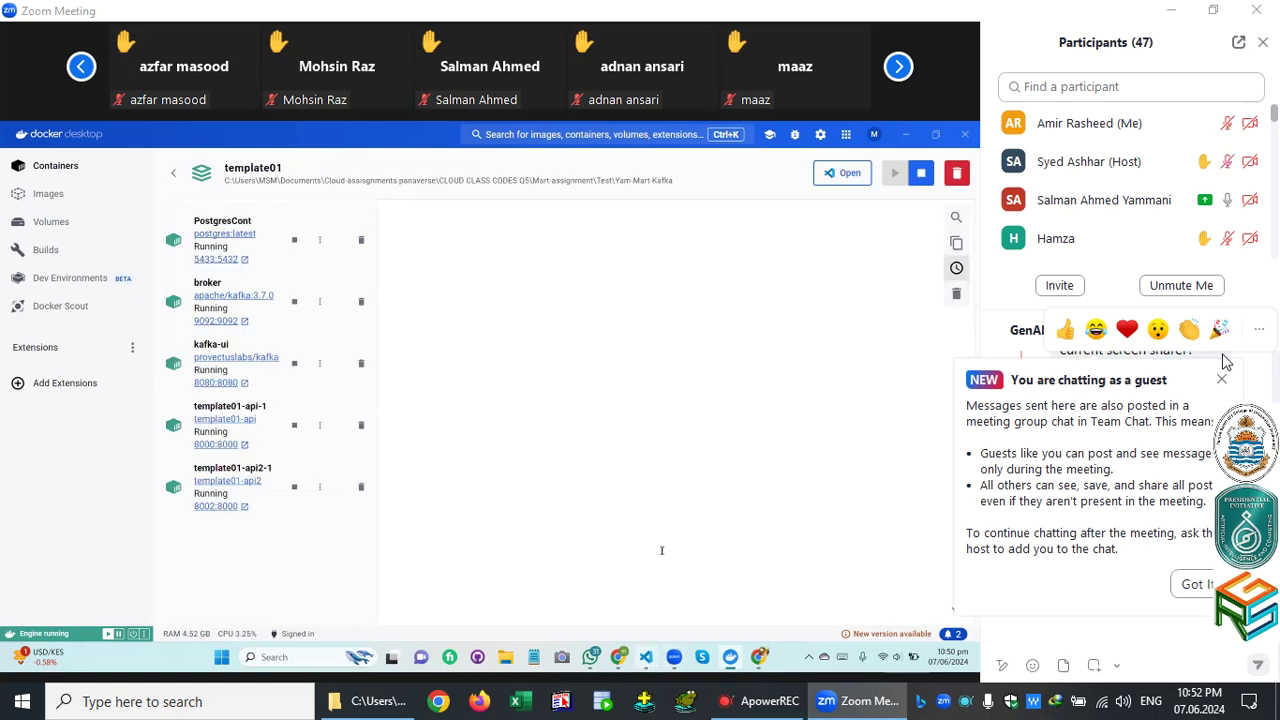
# Switch to the VS Code terminal, clear it and follow the api service's logs using docker compose logs with the -f option.
pyautogui.hotkey('ctrl', 'l')
pyautogui.write('docker compose log')
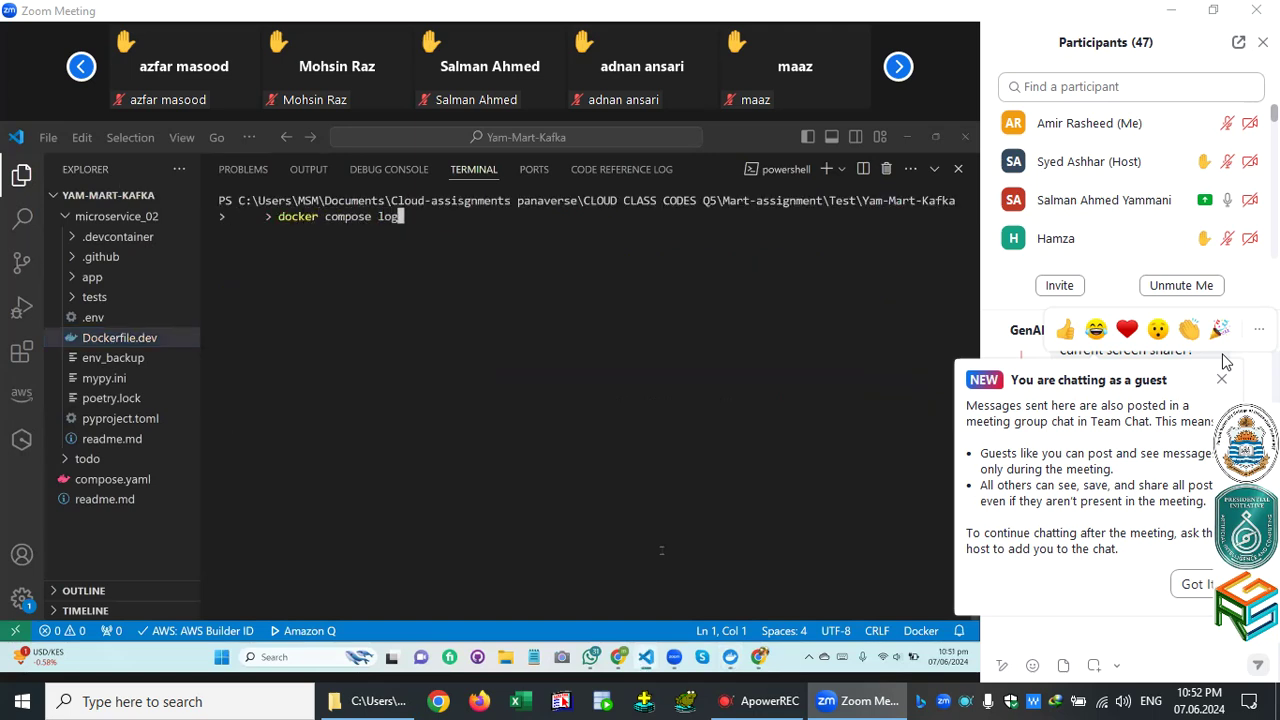
pyautogui.write(' api1')
pyautogui.press('Left')
pyautogui.press('Left')
pyautogui.press('Left')
pyautogui.press('Left')
pyautogui.press('Left')
pyautogui.write('s')
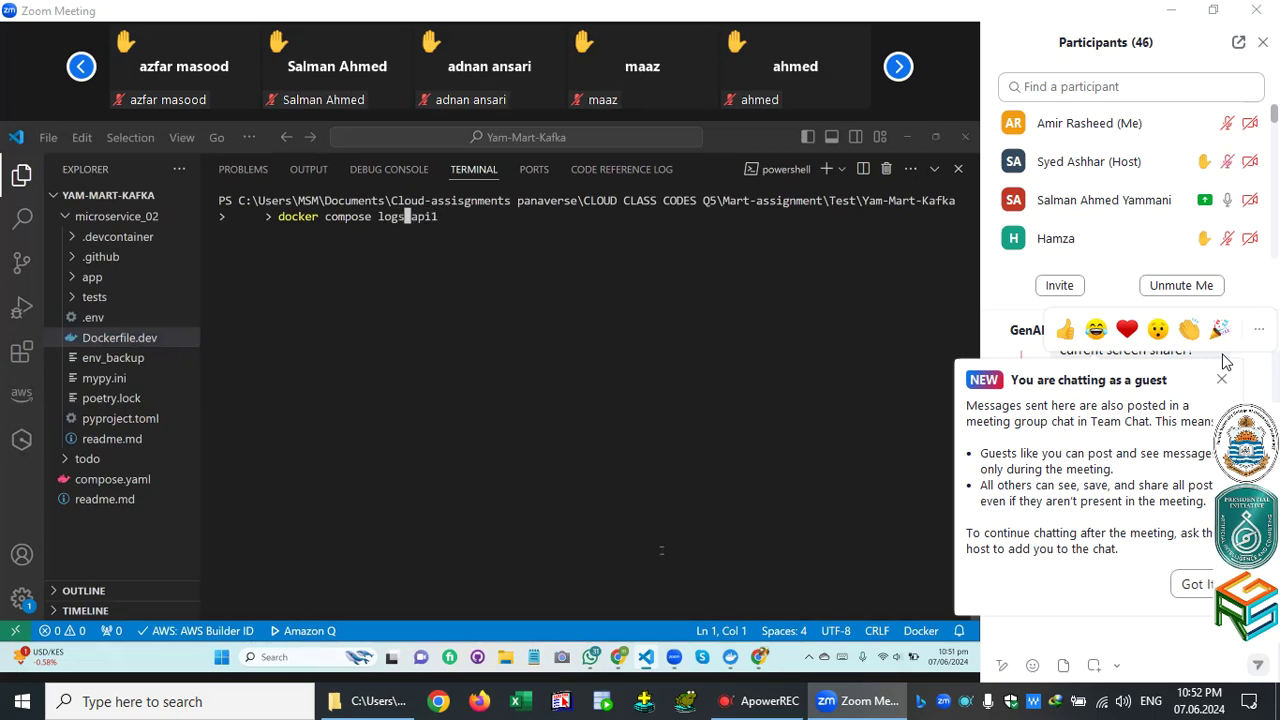
pyautogui.press('Right')
pyautogui.press('Right')
pyautogui.press('Right')
pyautogui.press('Right')
pyautogui.press('Right')
pyautogui.write('-f')
pyautogui.press('Left')
pyautogui.press('Left')
pyautogui.press('Left')
pyautogui.press('BackSpace')
pyautogui.press('End')
pyautogui.press('Return')
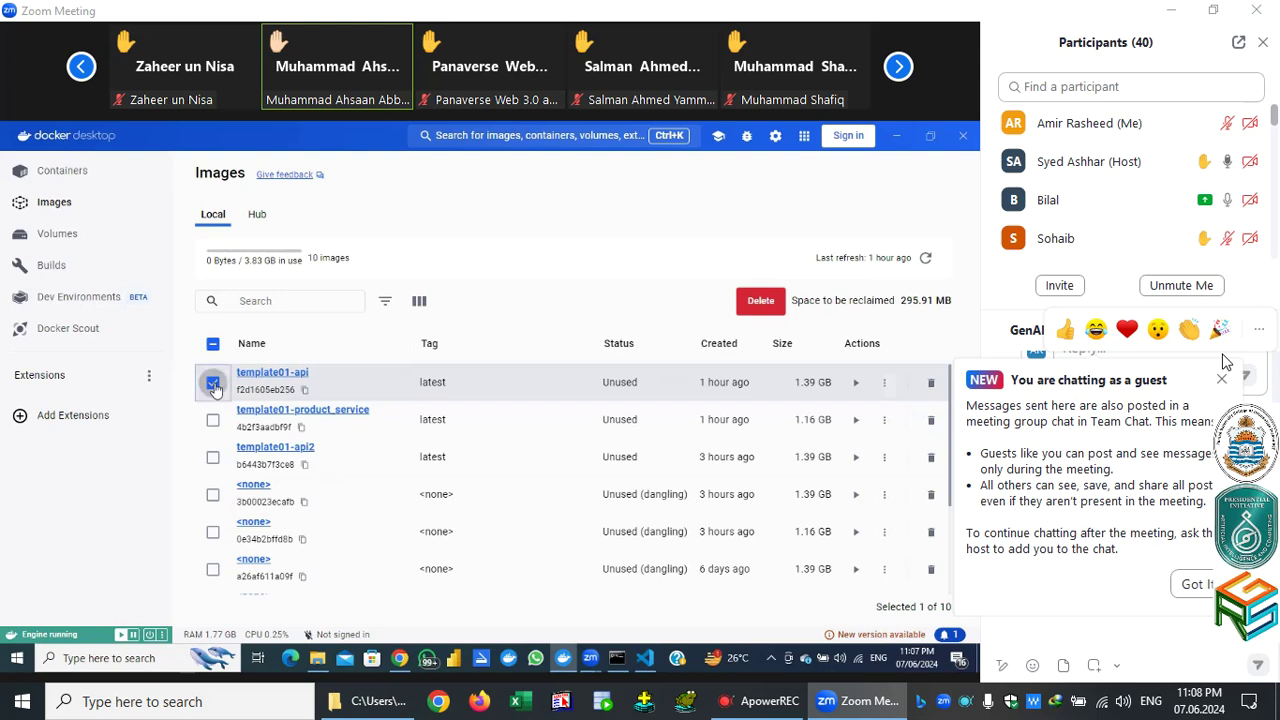
# Switch to Docker Desktop's images and select the template01-api image.
pyautogui.click(213, 383)
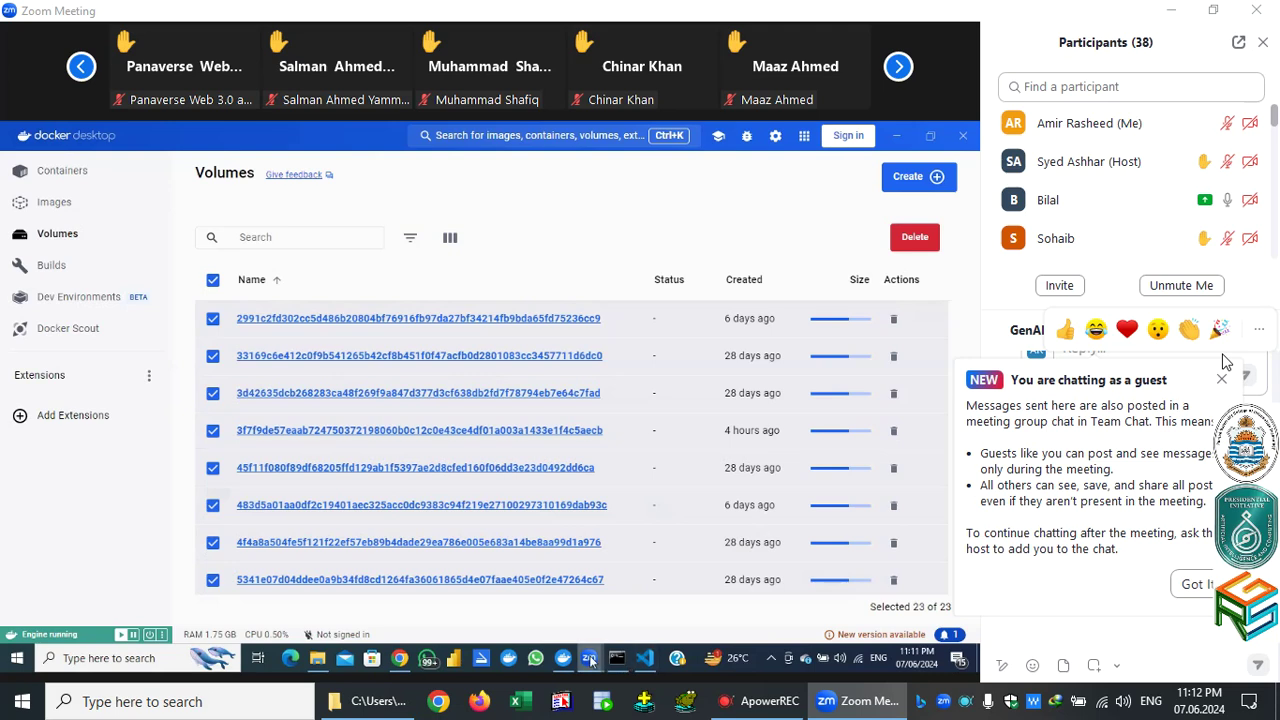
# Try to permanently delete all the selected Docker volumes.
pyautogui.moveTo(572, 662)
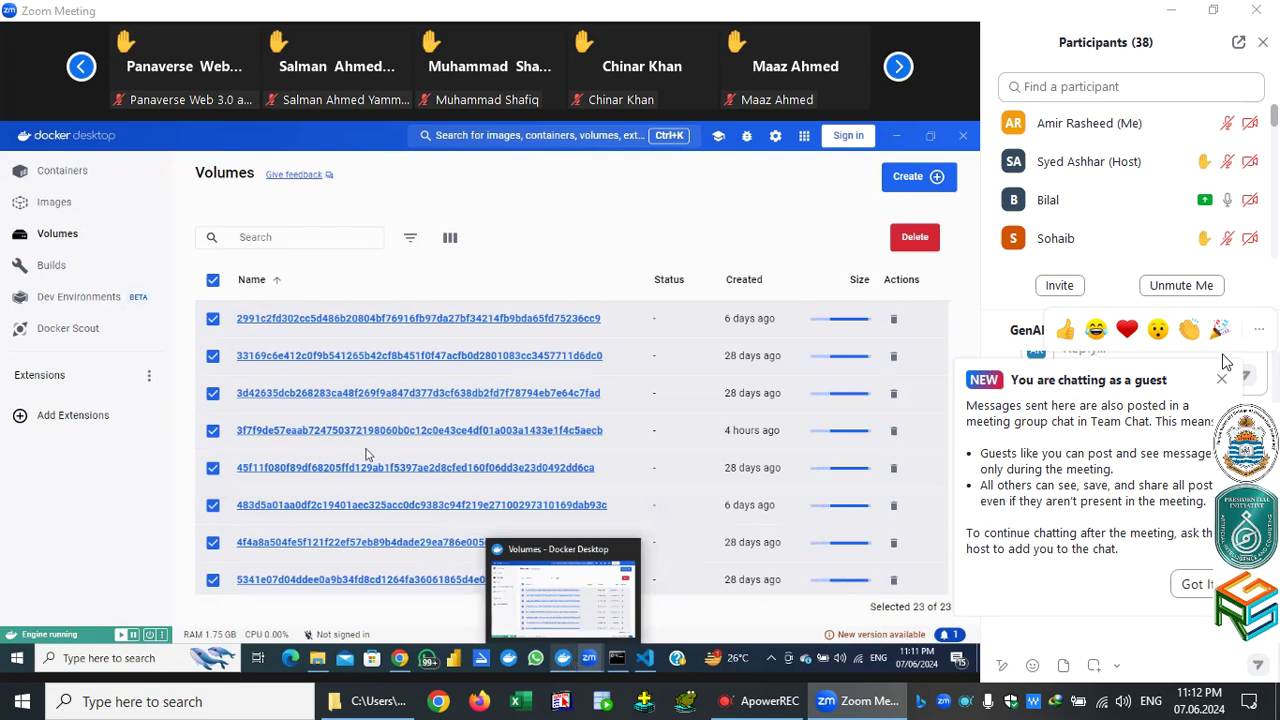
pyautogui.click(912, 250)
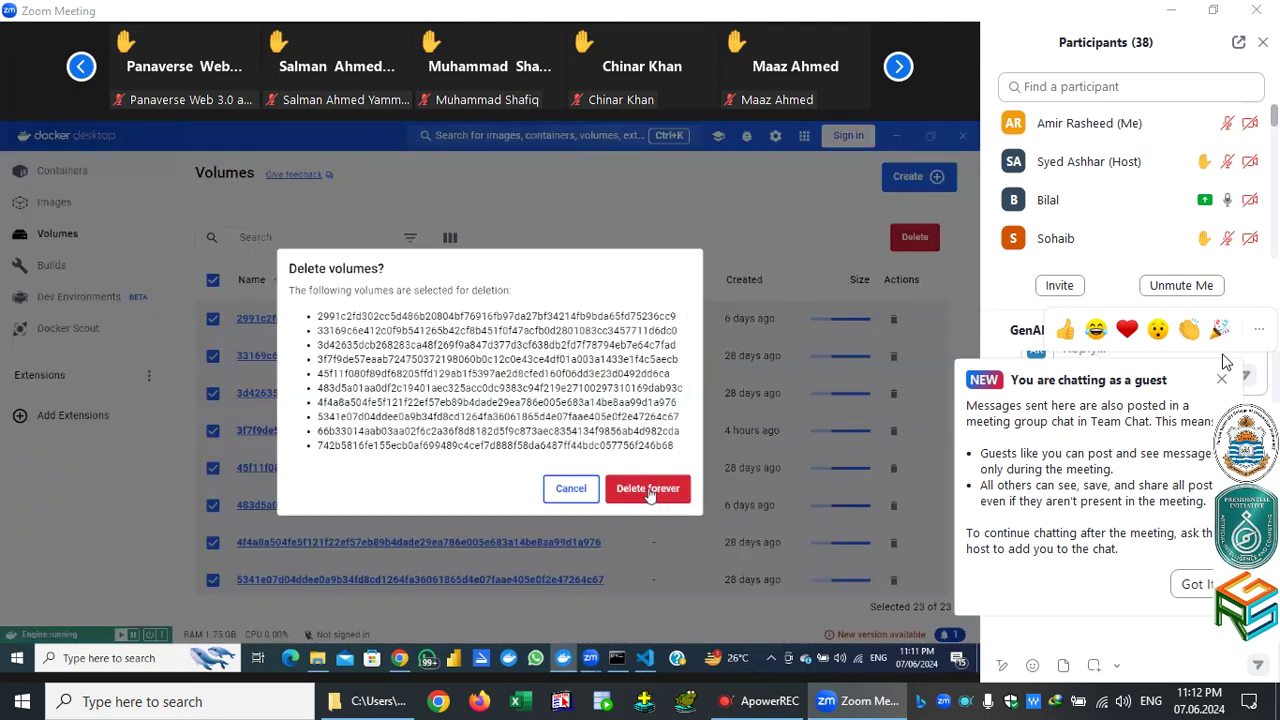
pyautogui.click(650, 490)
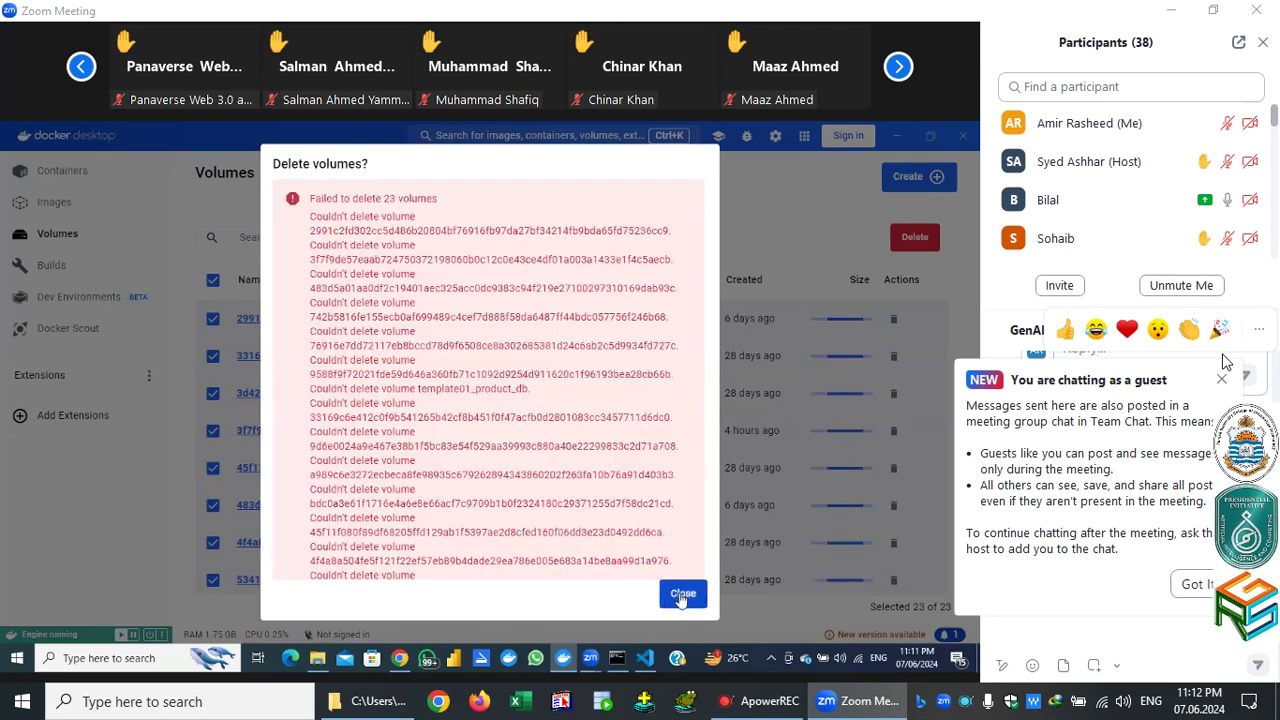
pyautogui.click(683, 595)
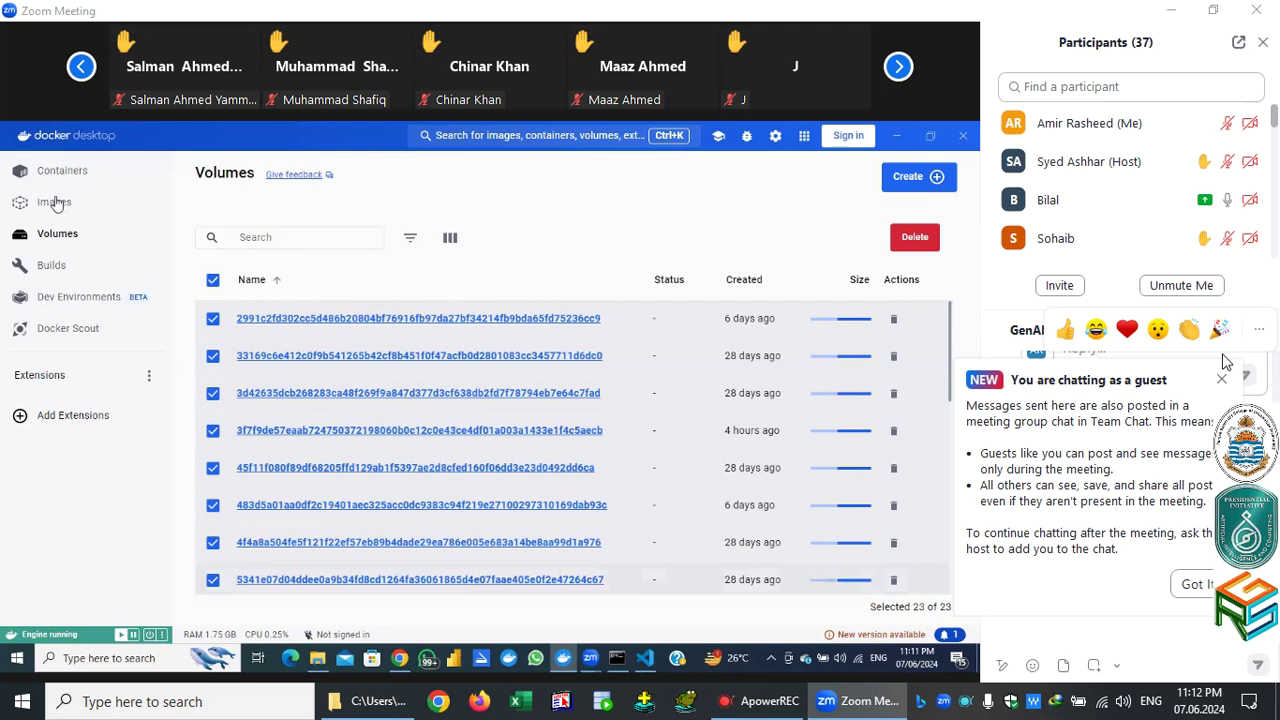